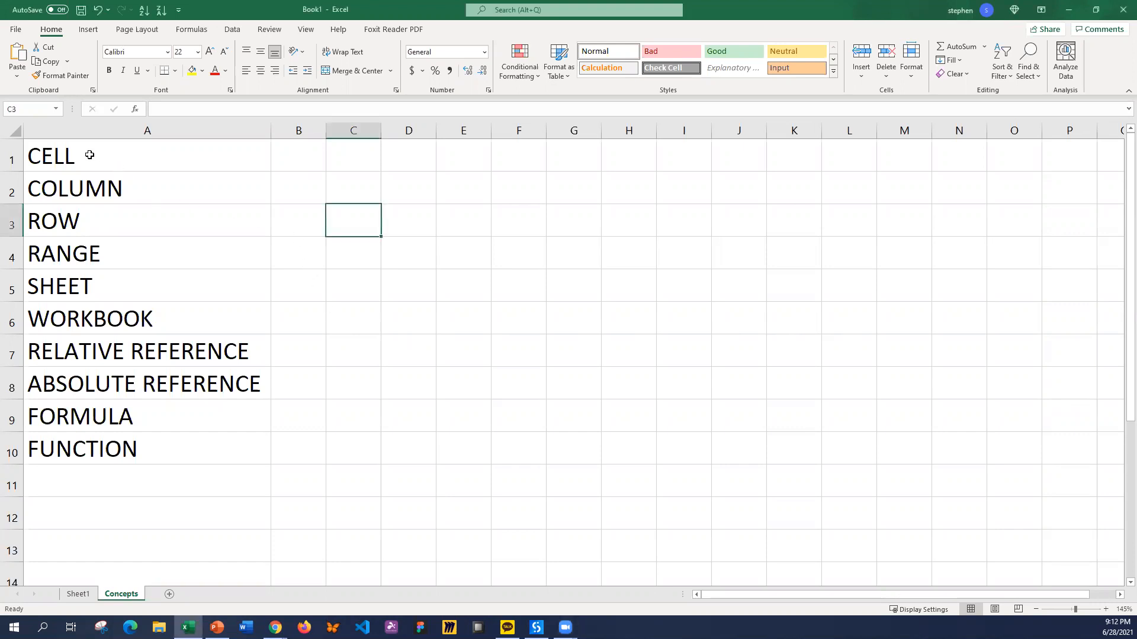
Step: Select individual cells one at a time, starting with A1 and moving around the empty cells of E1:F3
left_click(90, 154)
left_click(449, 165)
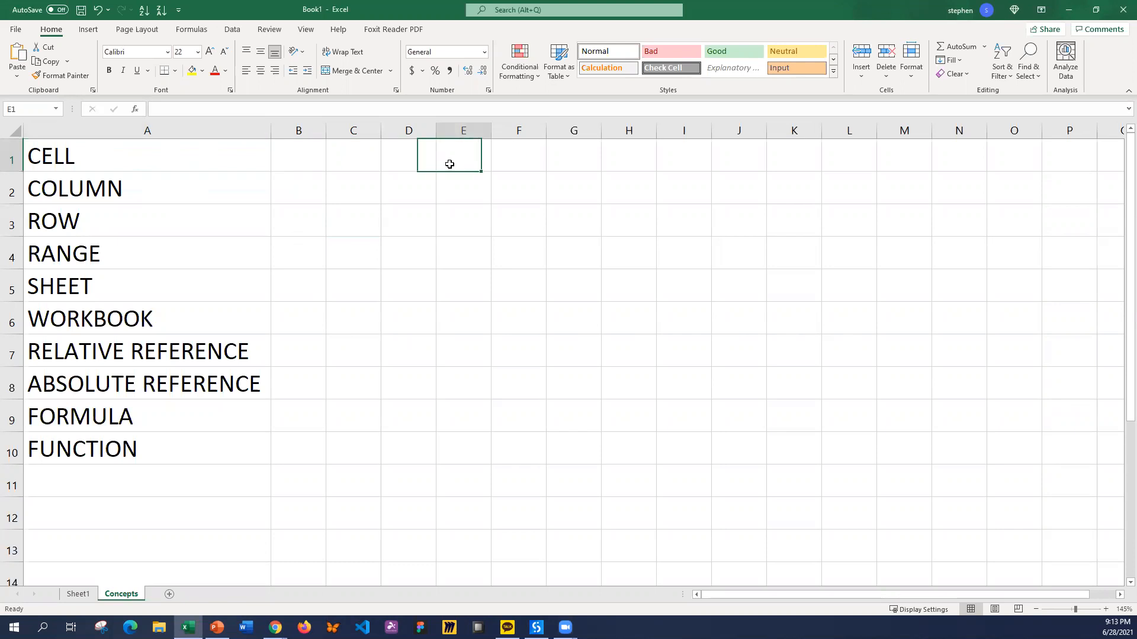
left_click(518, 185)
left_click(466, 189)
left_click(464, 219)
left_click(513, 221)
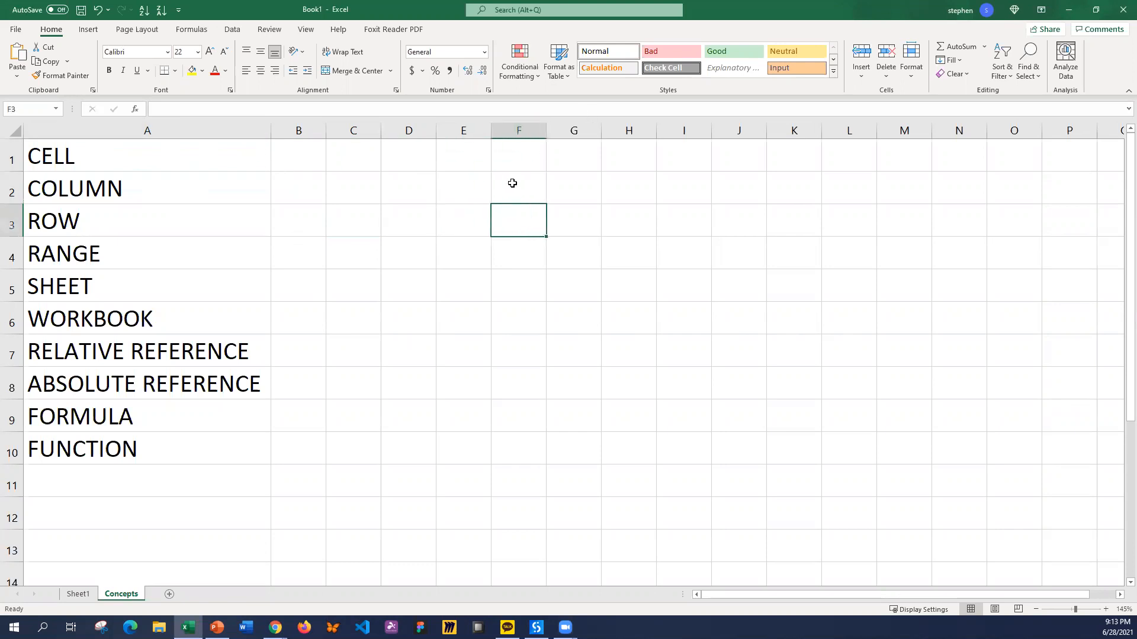
left_click(514, 183)
left_click(456, 187)
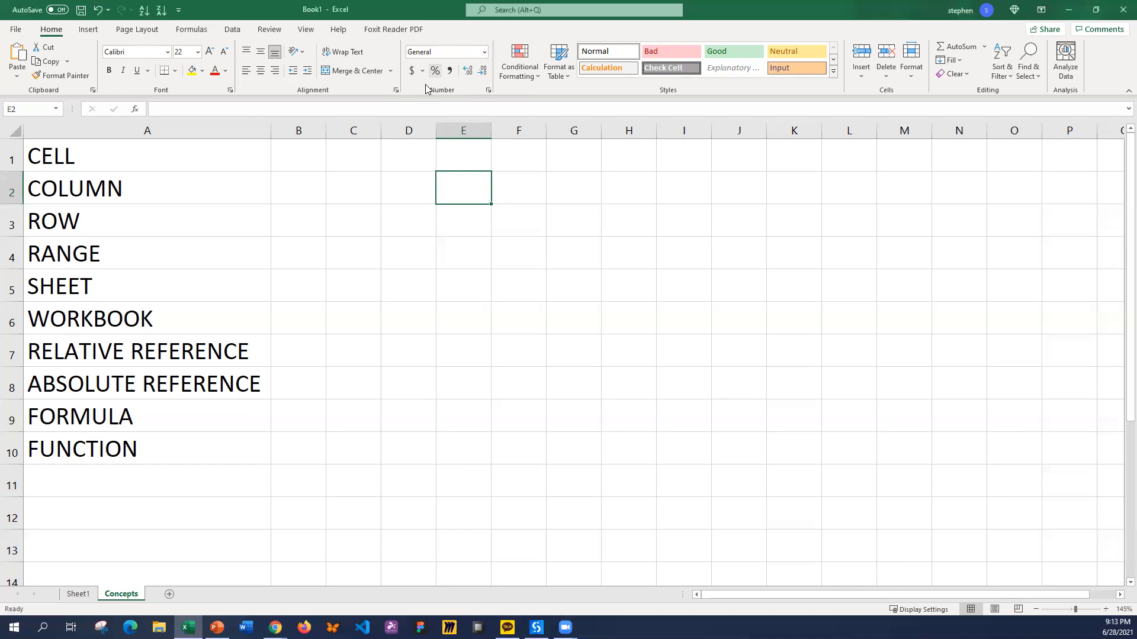
Step: Select the whole of column D, followed by entire rows 3 and 2 in turn
left_click(409, 129)
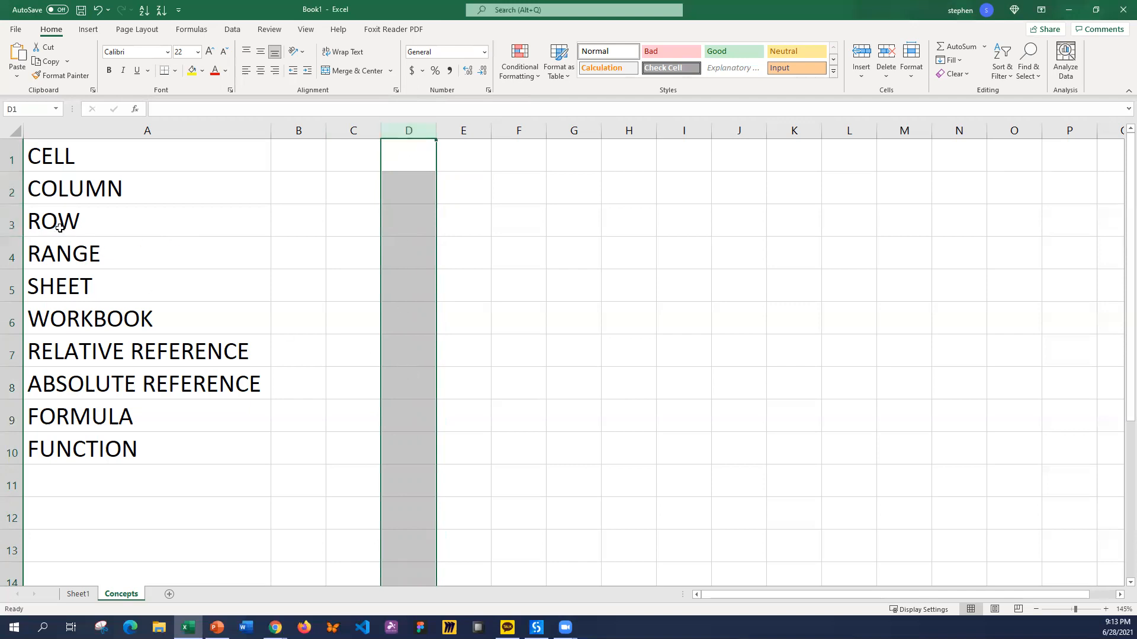
left_click(10, 225)
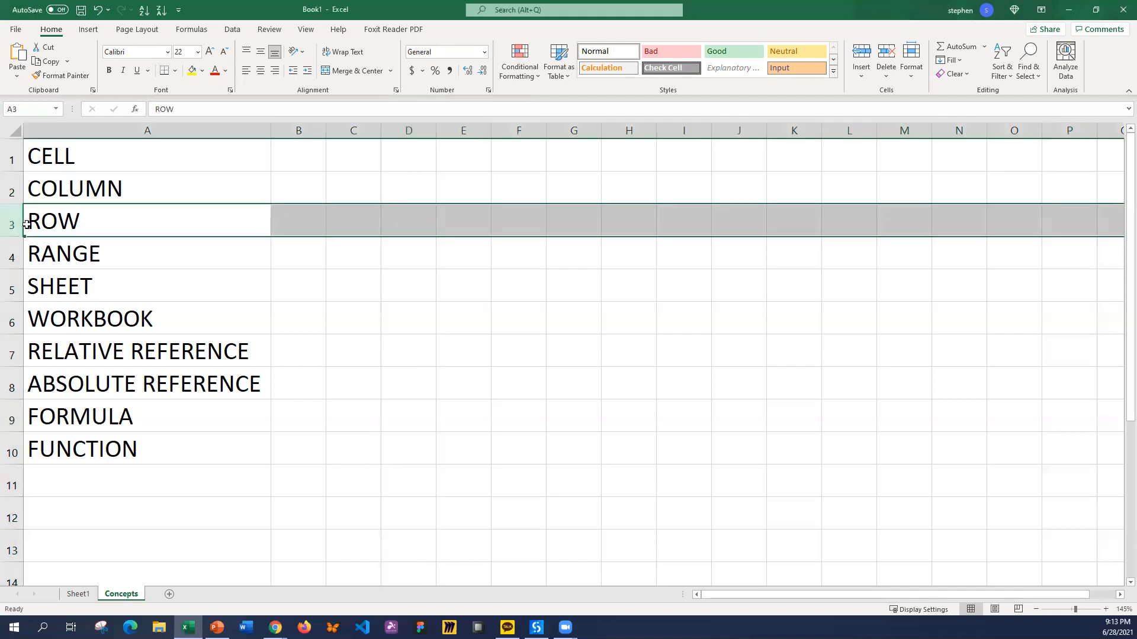
left_click(9, 189)
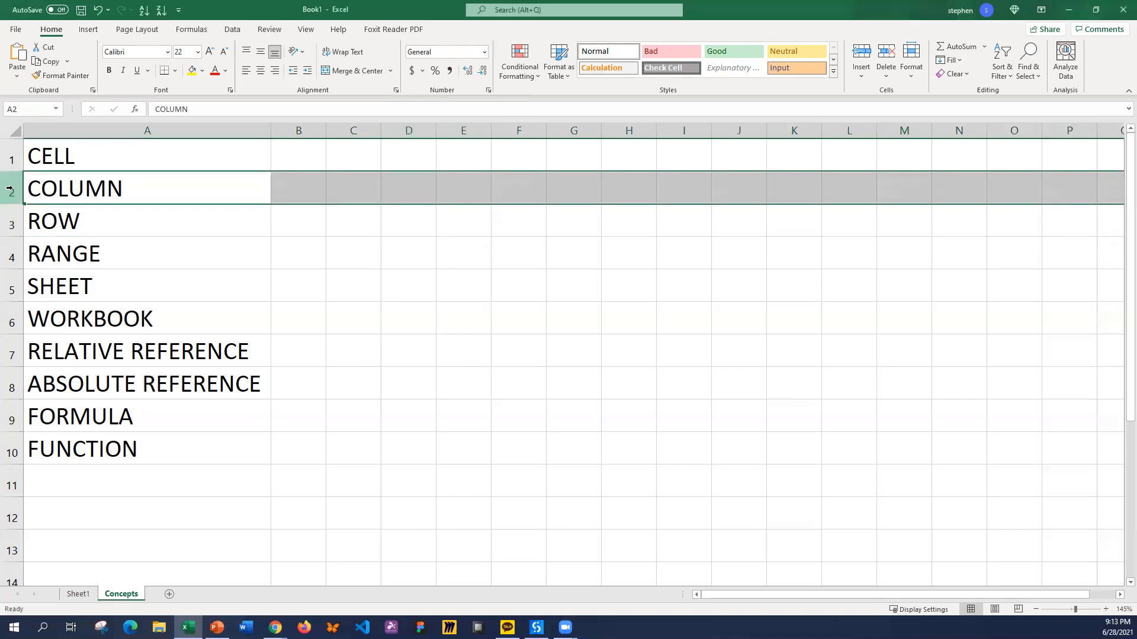
left_click(9, 221)
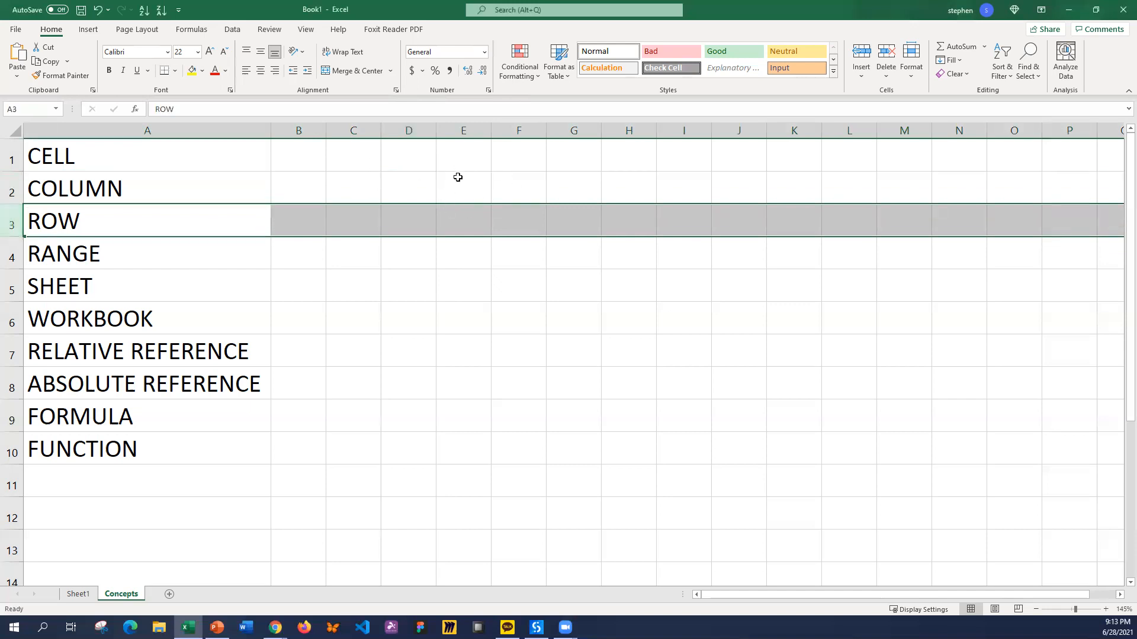
Step: Locate the cell where column C meets row 2 and enter its address, C2, in it
left_click(360, 181)
left_click(354, 131)
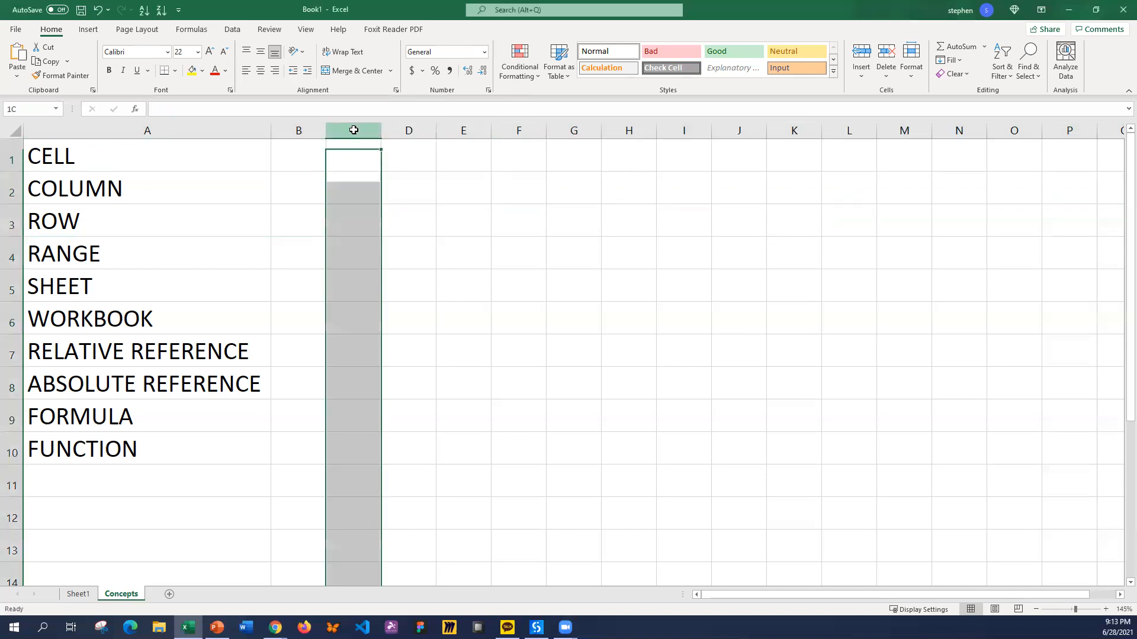
left_click(19, 190)
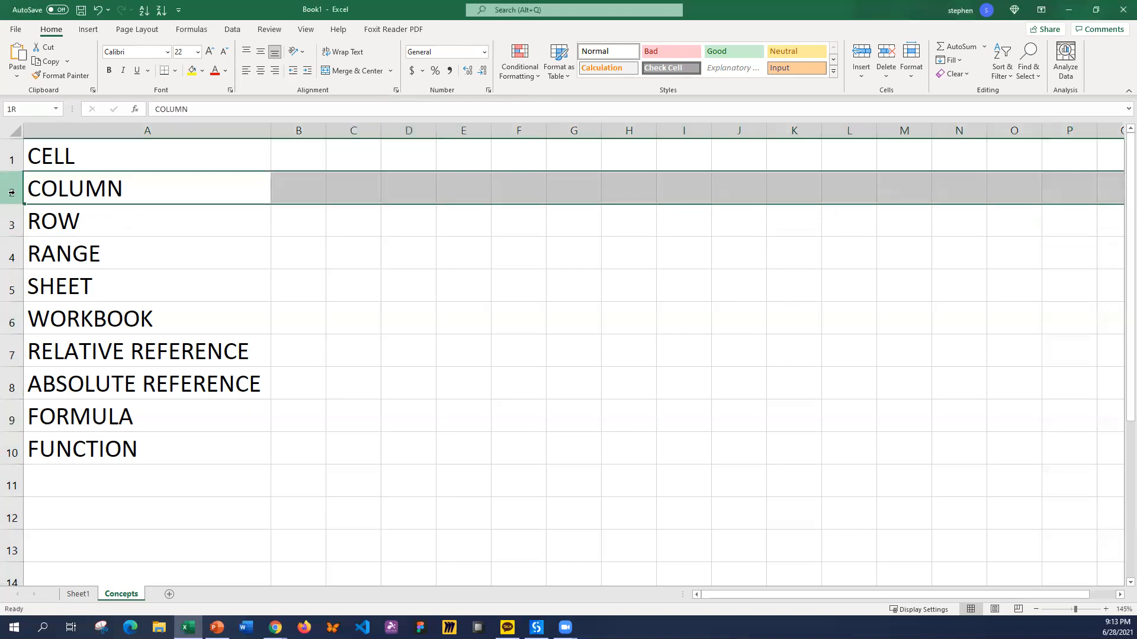
left_click(356, 186)
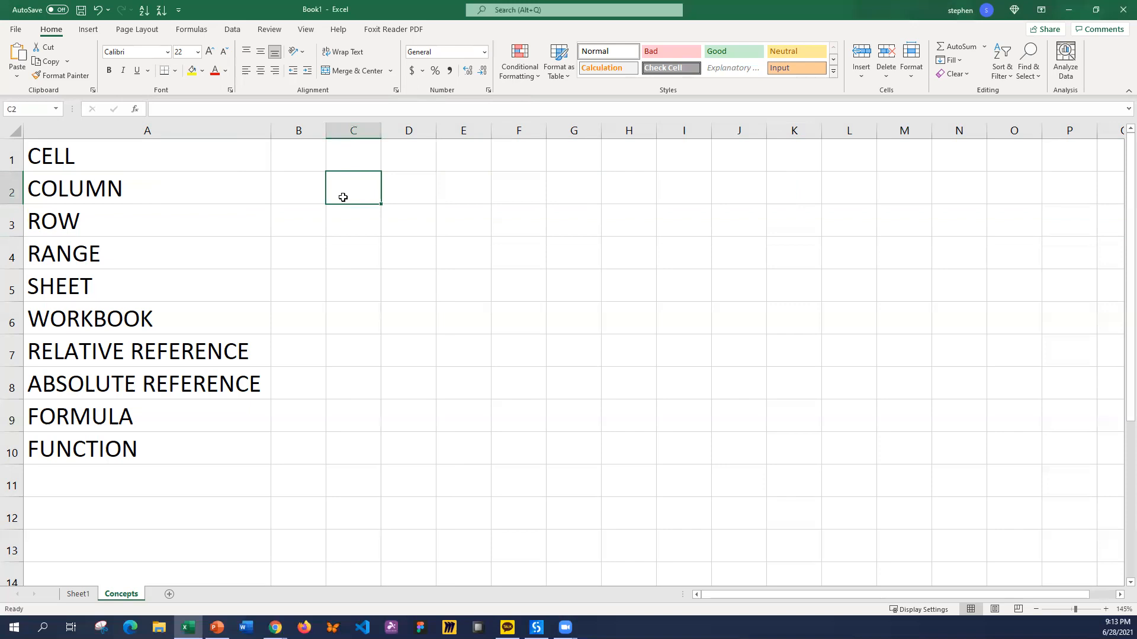
type("C2")
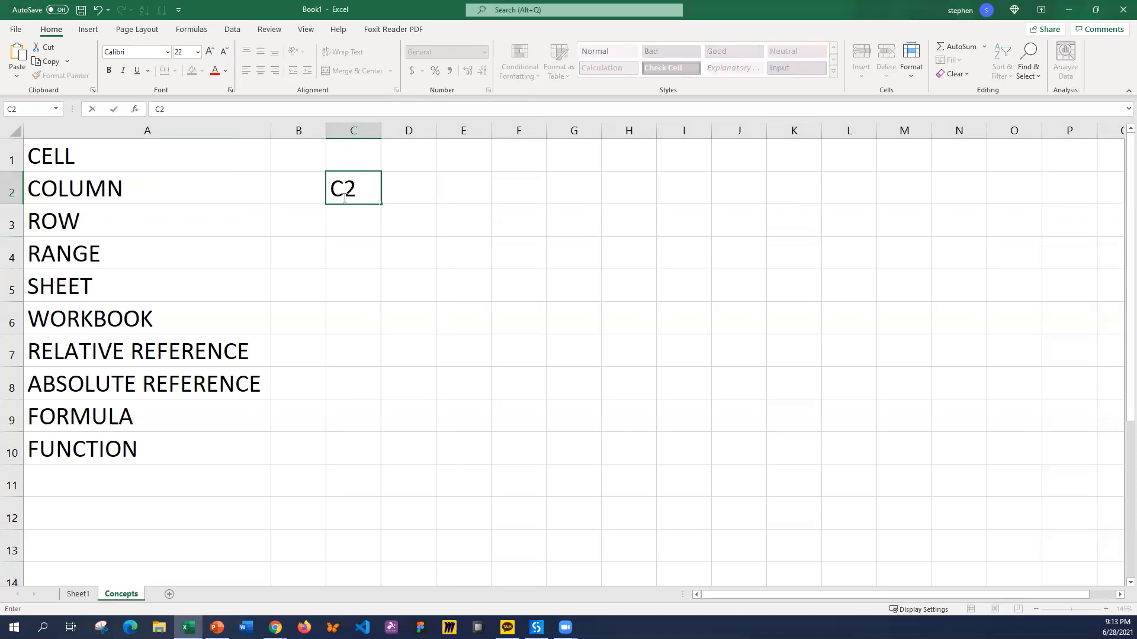
key("Return")
left_click(343, 198)
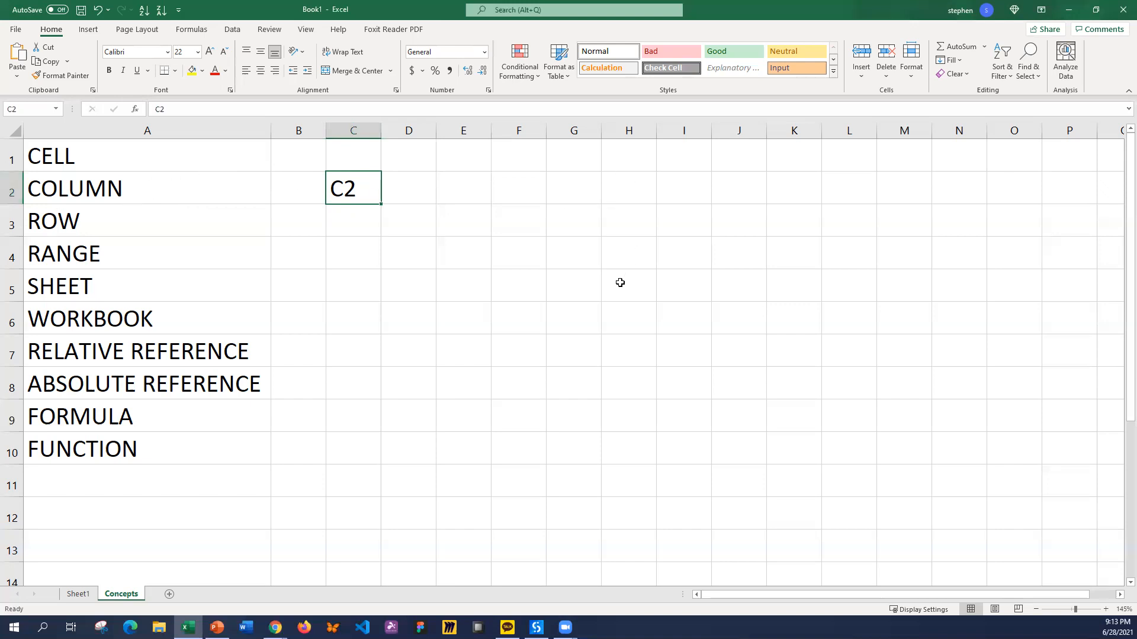
Step: Locate the cell where column G meets row 3 and enter its address, G3, in it
left_click(573, 223)
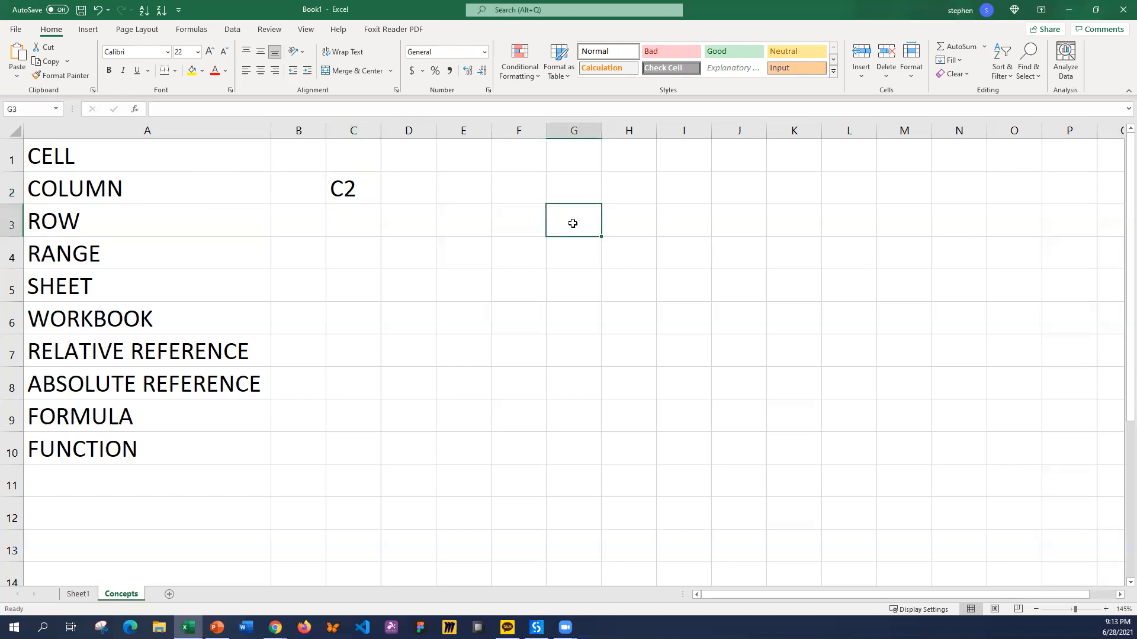
left_click(565, 129)
left_click(10, 224)
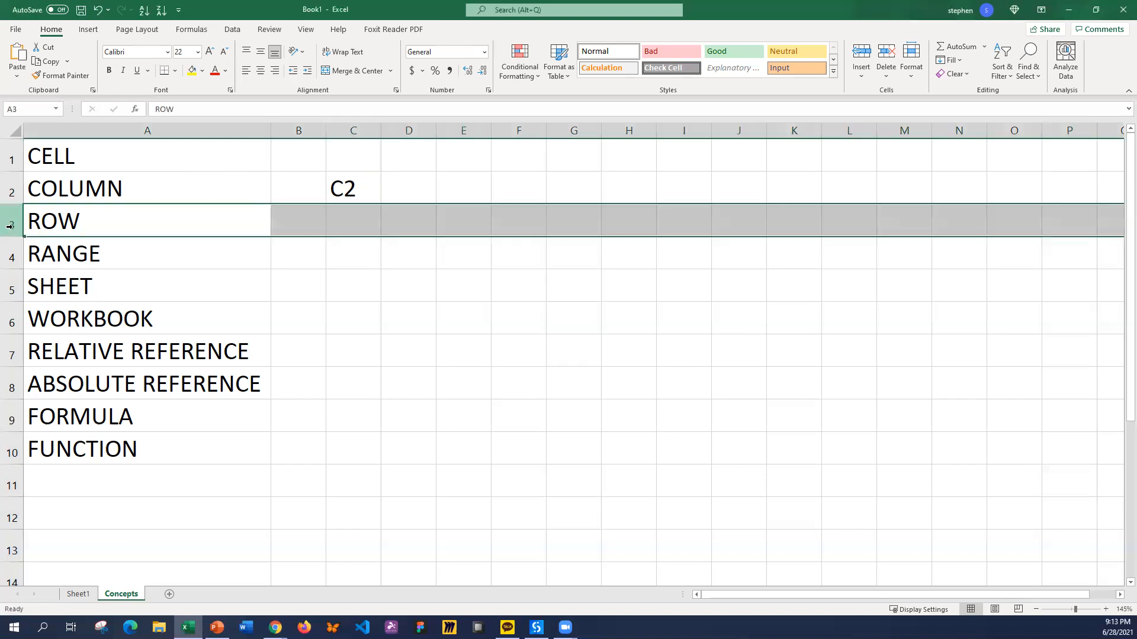
left_click(565, 224)
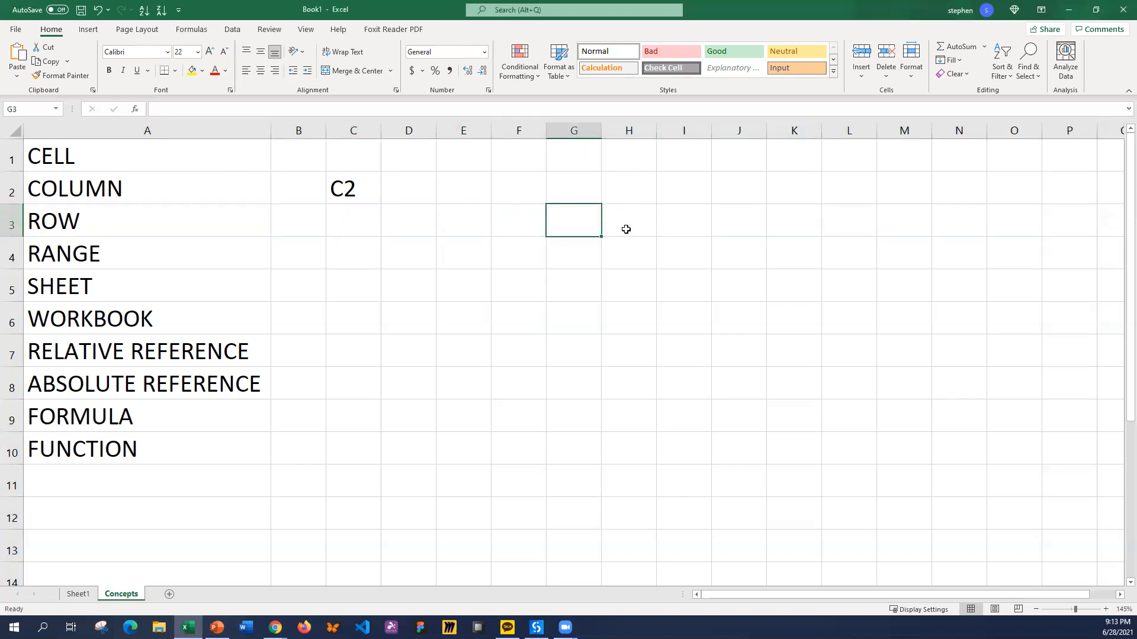
type("G3")
key("Return")
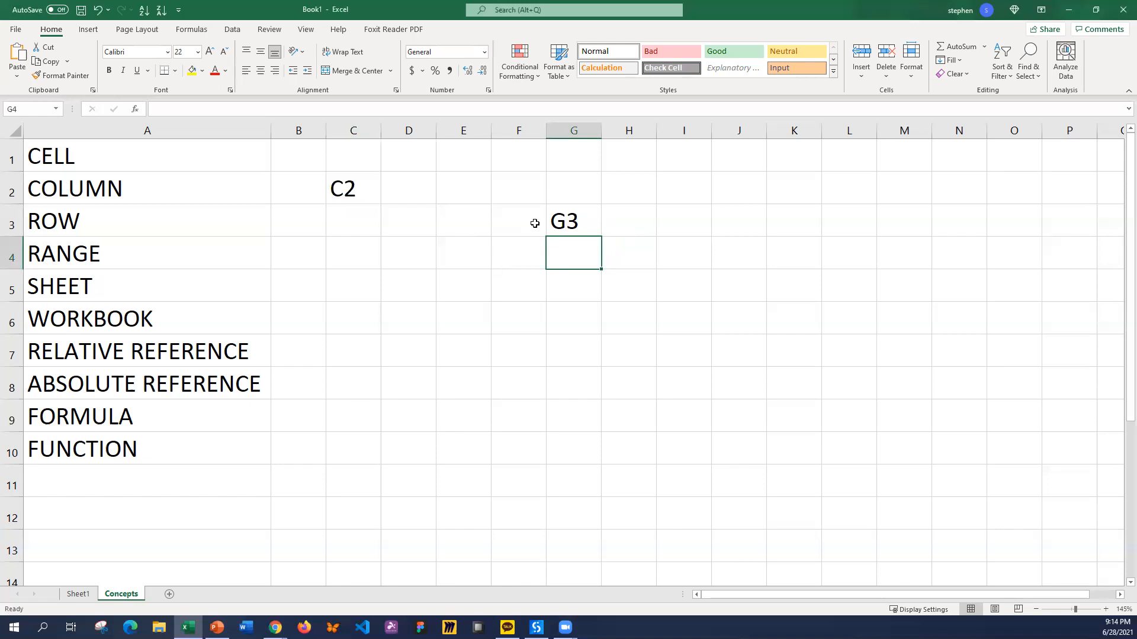
Step: Select the example ranges E3:E10, H3:M8 and H3:H12 one after another
left_click(463, 222)
left_click_drag(464, 222, 455, 443)
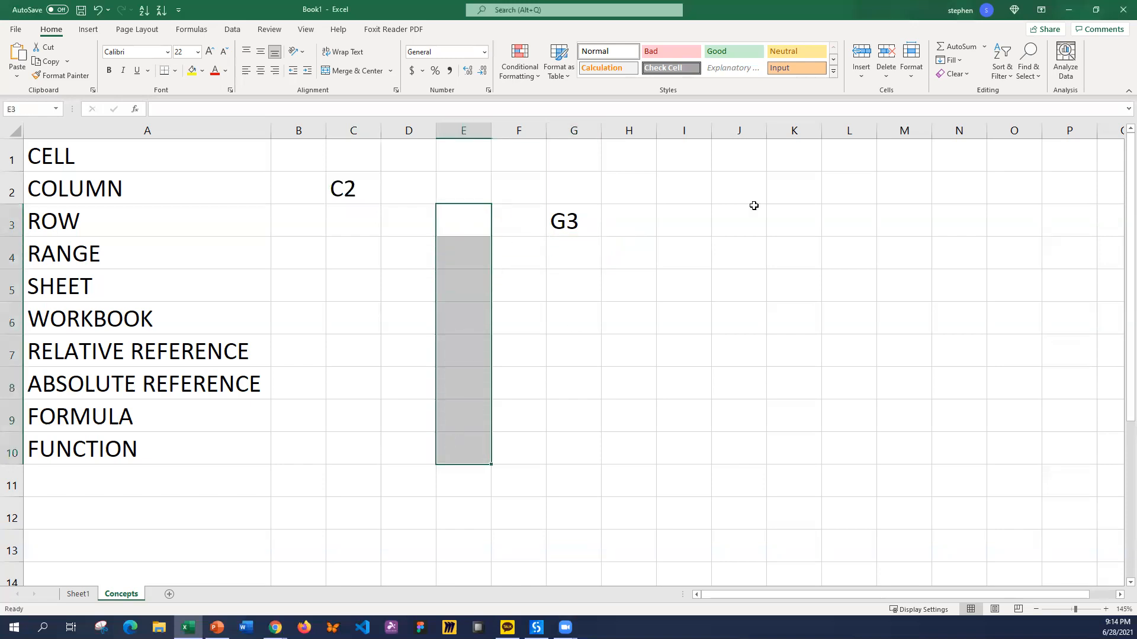
left_click_drag(643, 212, 906, 350)
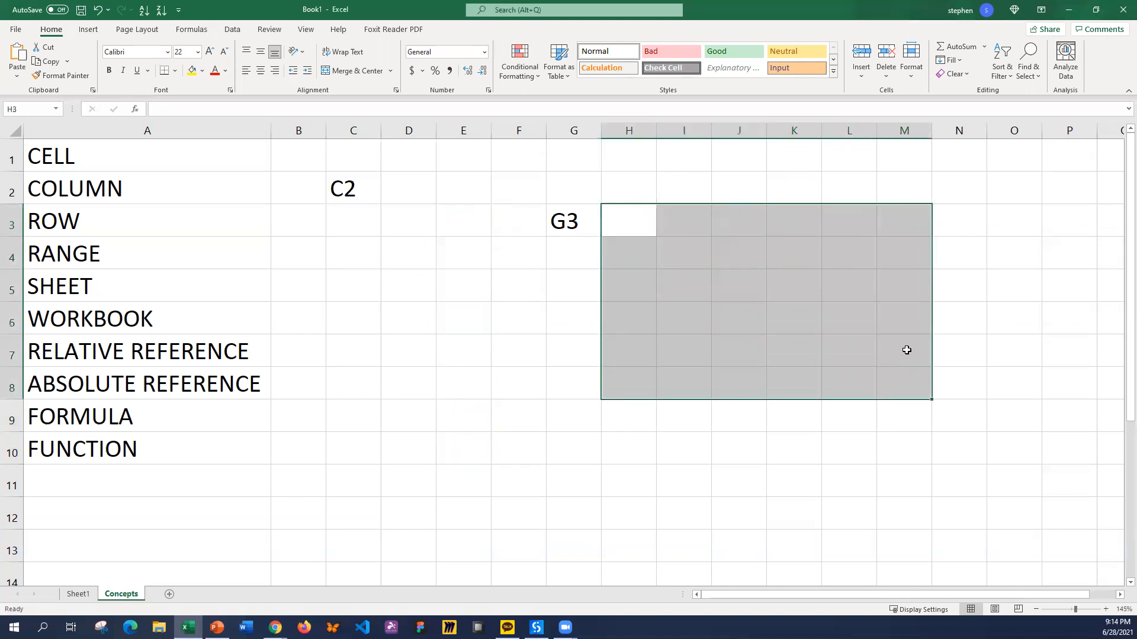
left_click_drag(633, 218, 622, 524)
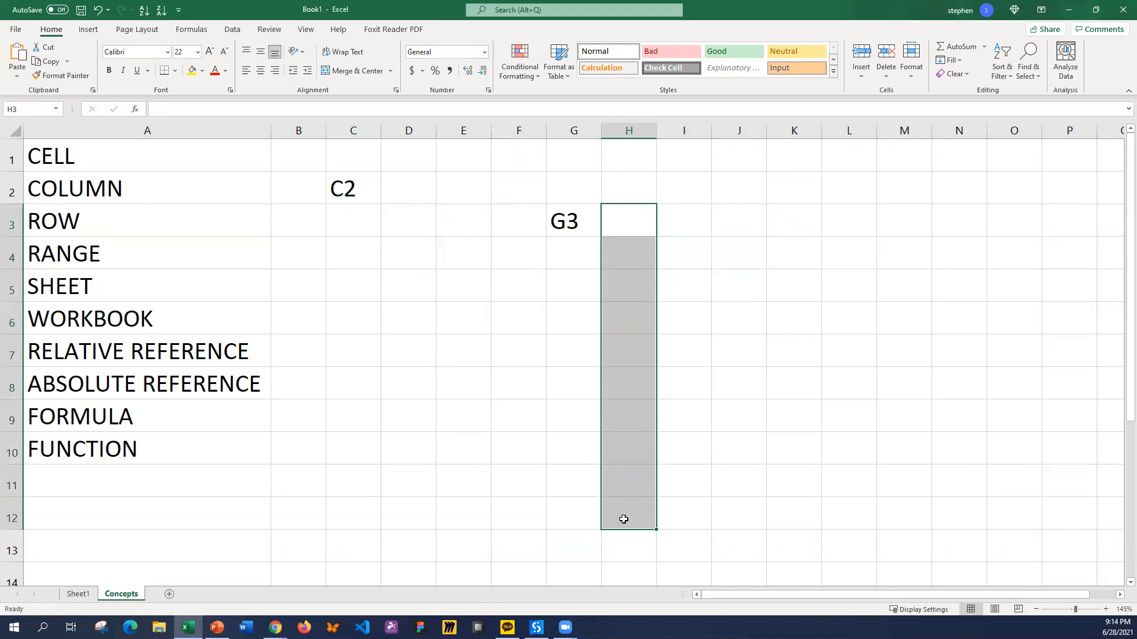
Step: Fill the range H3:N11 with yellow and enter H3 in its first cell
left_click_drag(624, 212, 983, 479)
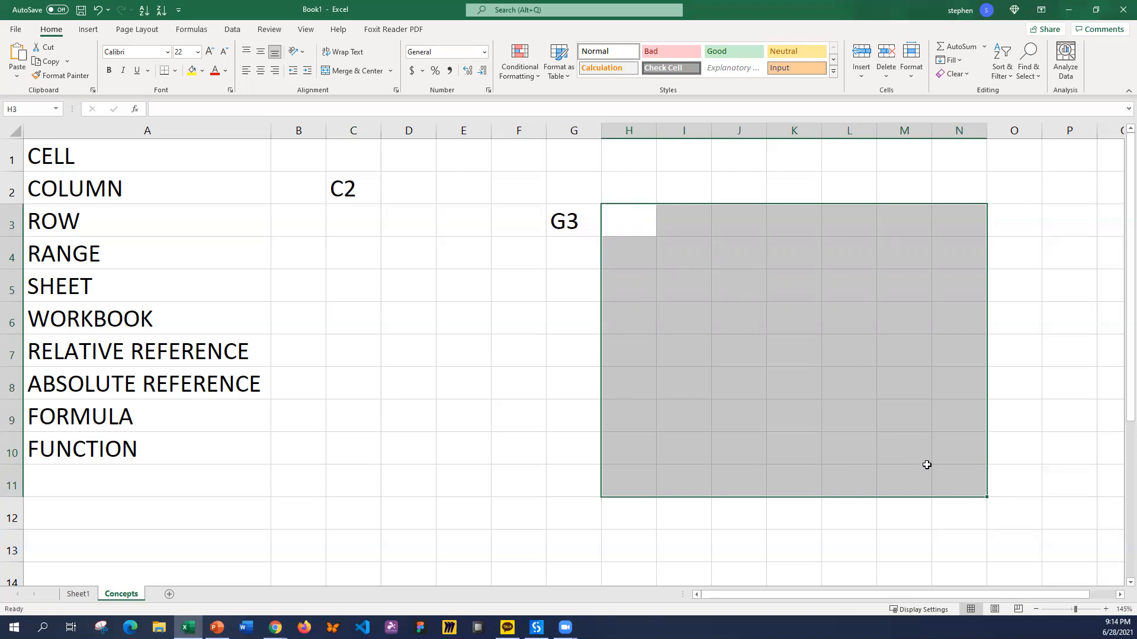
left_click(192, 70)
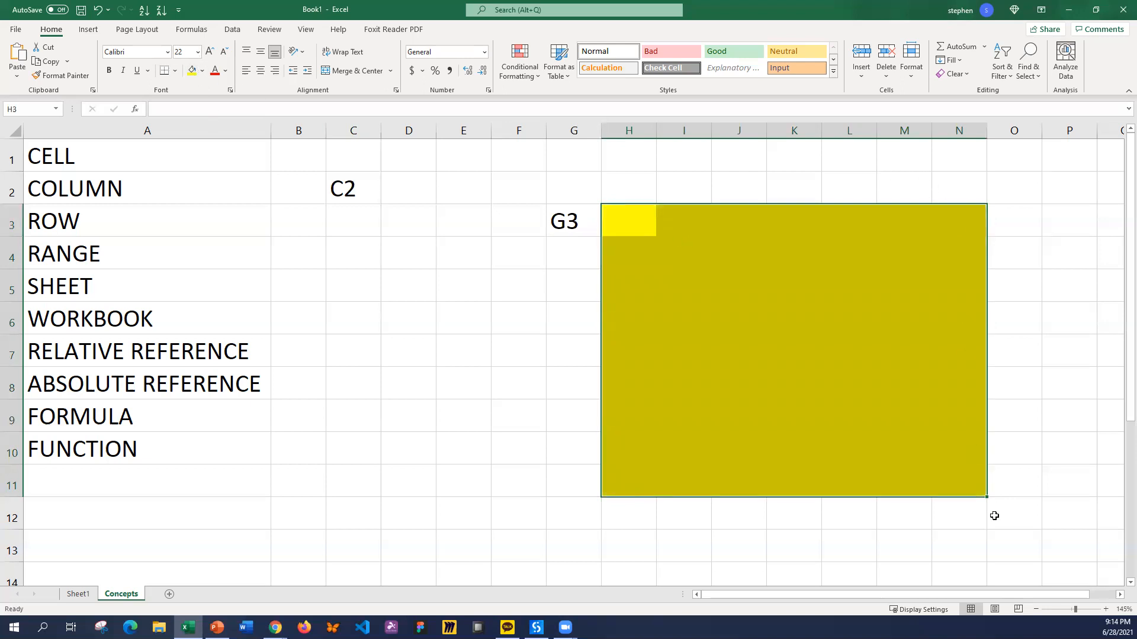
left_click(644, 220)
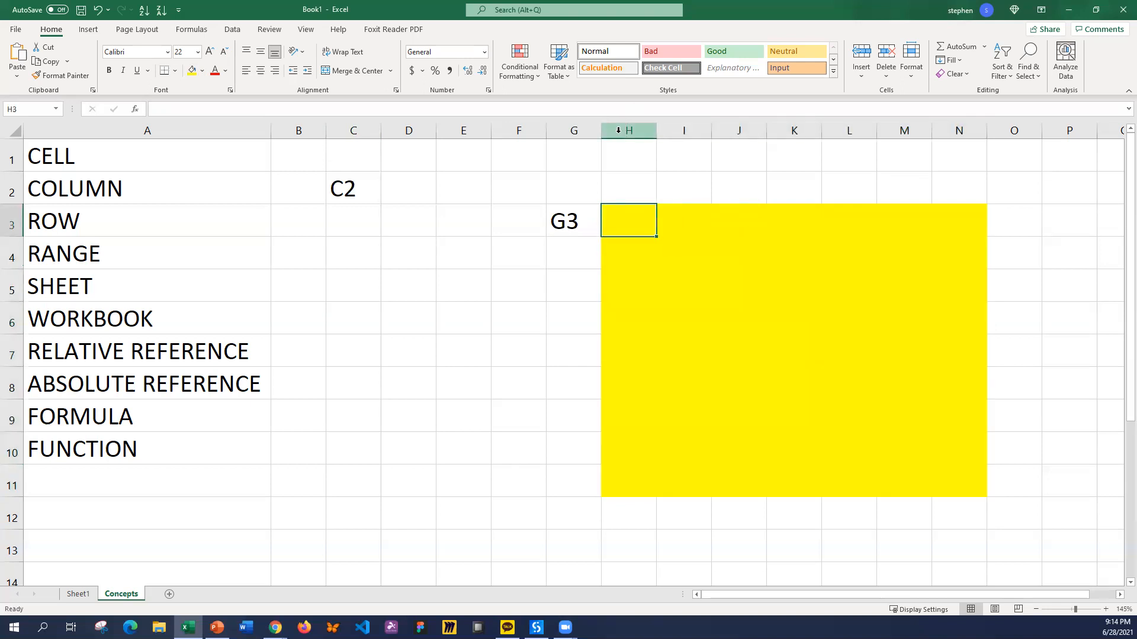
type("H3")
Step: Enter N11 in capitals in the last cell of the yellow range
left_click(928, 492)
left_click(964, 483)
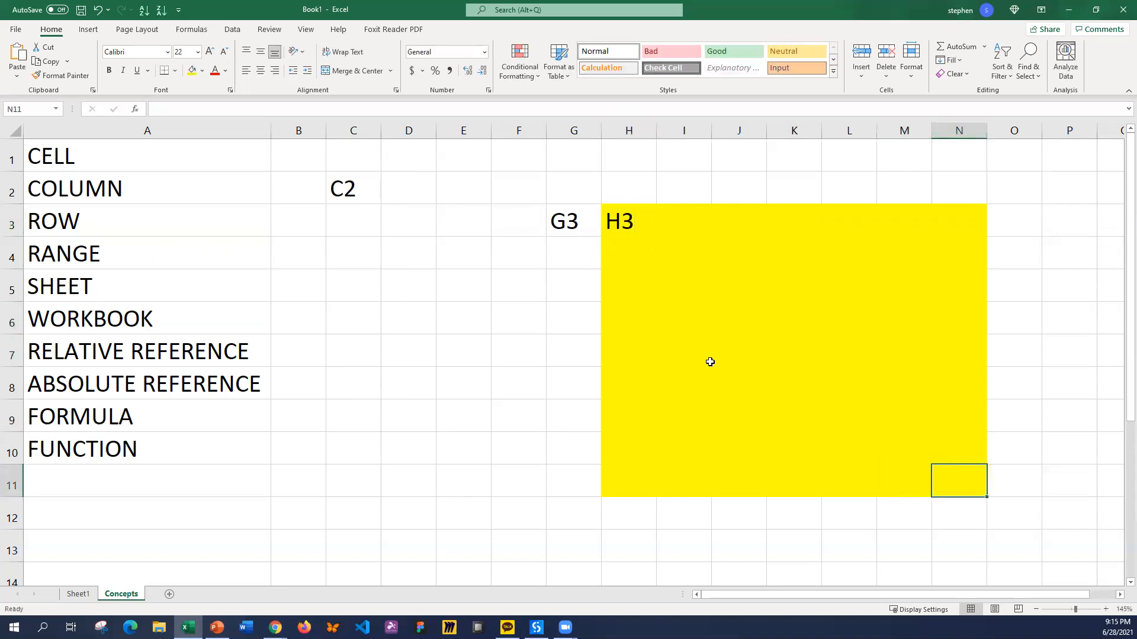
type("n11")
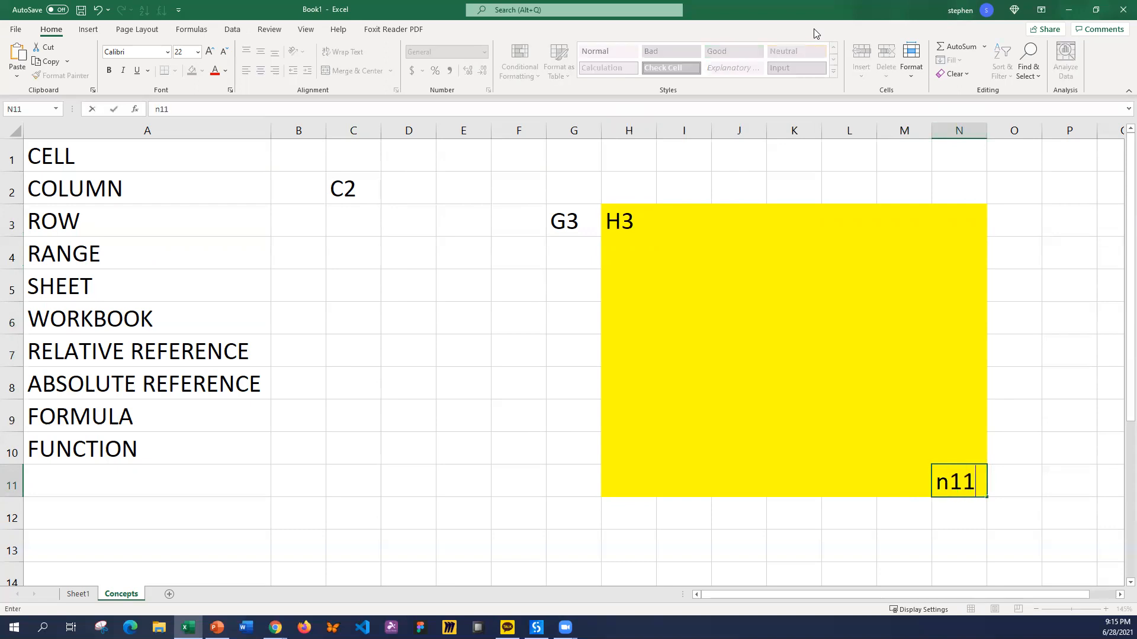
key("BackSpace")
key("BackSpace")
key("BackSpace")
type("N11")
key("Return")
Step: Enter the range address H3:N11 in cell J2, above the yellow block
key("Left")
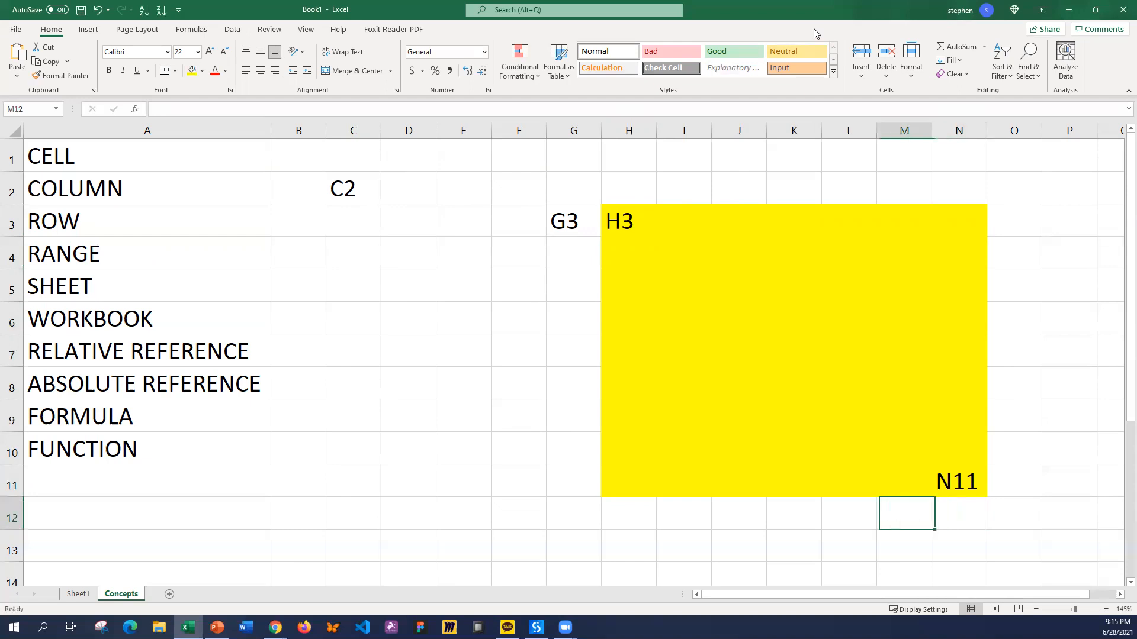
key("Left")
key("Up")
key("Up")
key("Up")
key("Up")
key("Up")
key("ctrl+Up")
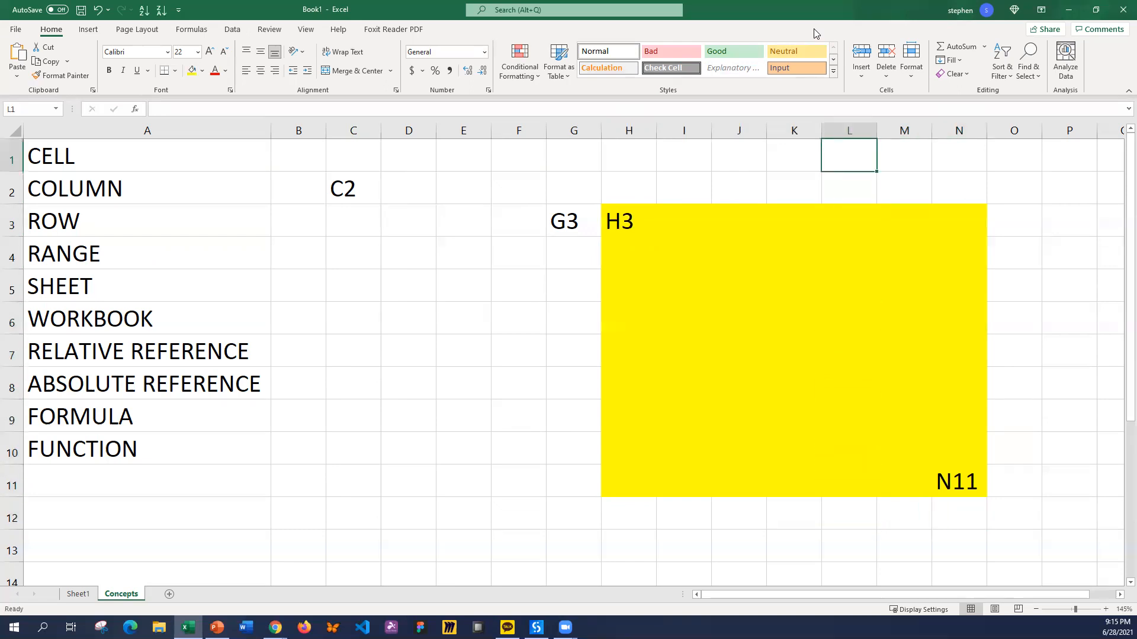
key("Down")
key("Left")
key("Left")
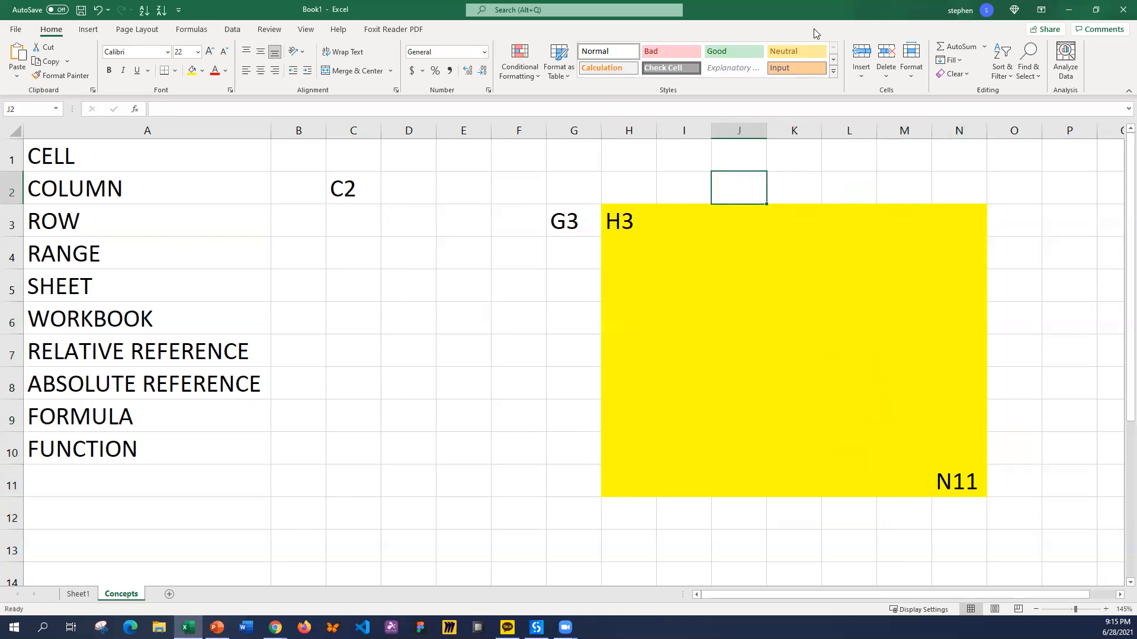
type("H3:")
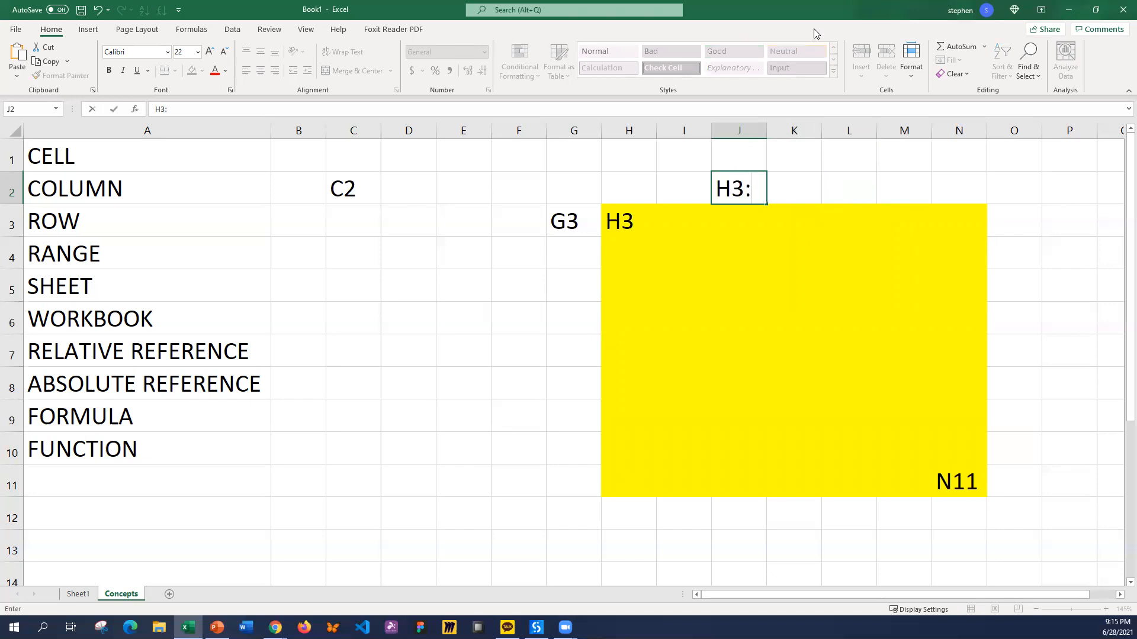
type("N11")
key("Return")
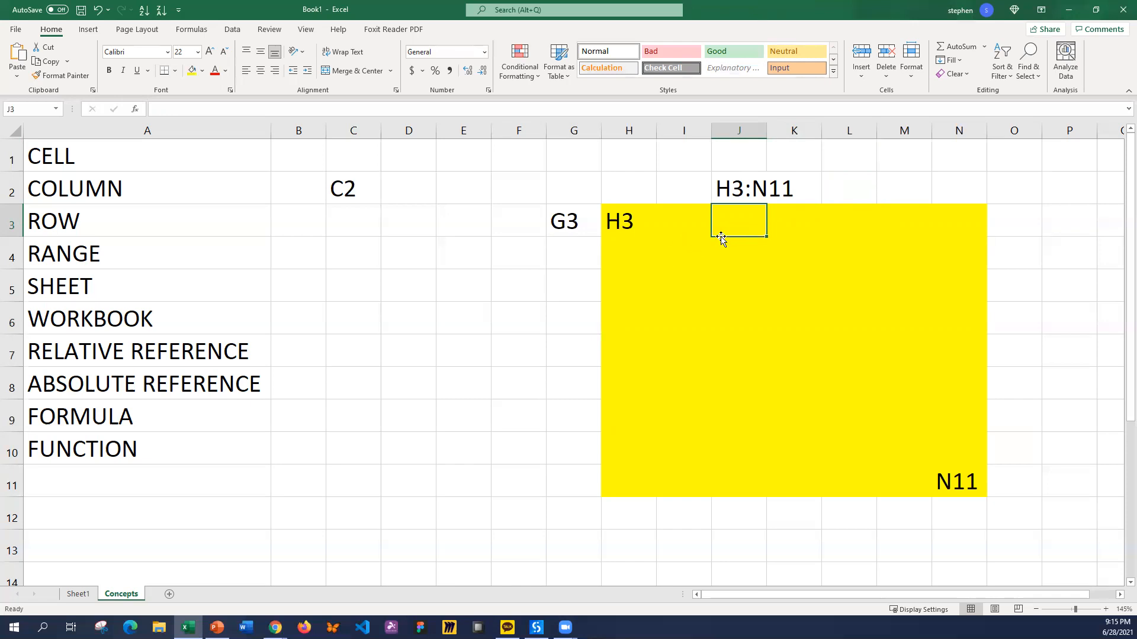
Step: Delete the range address from J2 and strip the yellow fill and corner labels from H3:N11
left_click(719, 193)
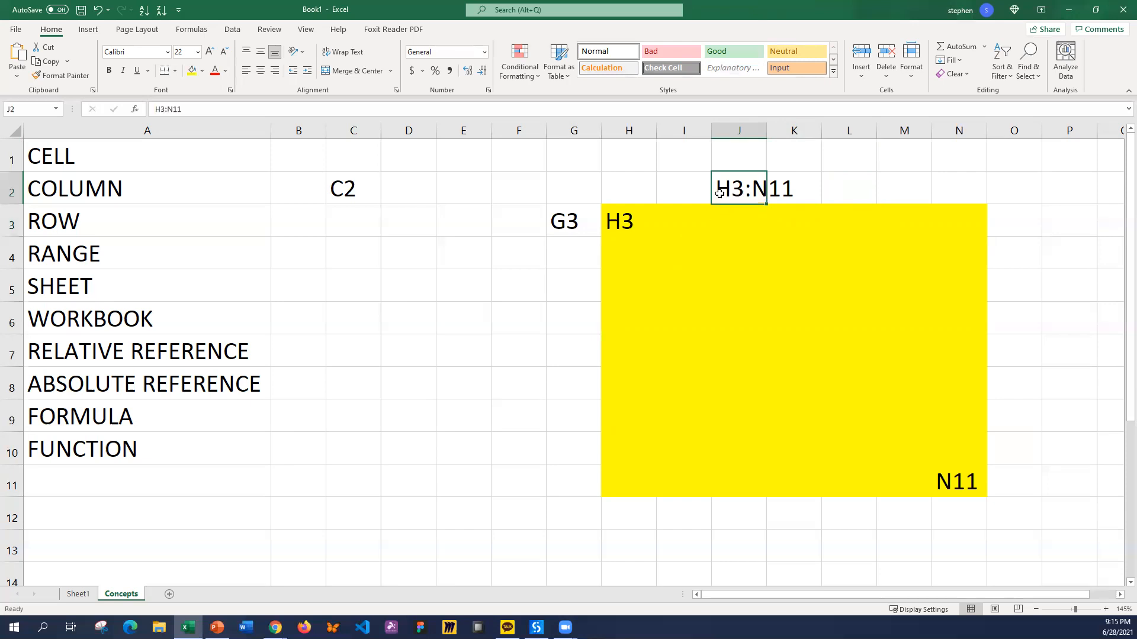
key("Delete")
left_click_drag(610, 220, 957, 474)
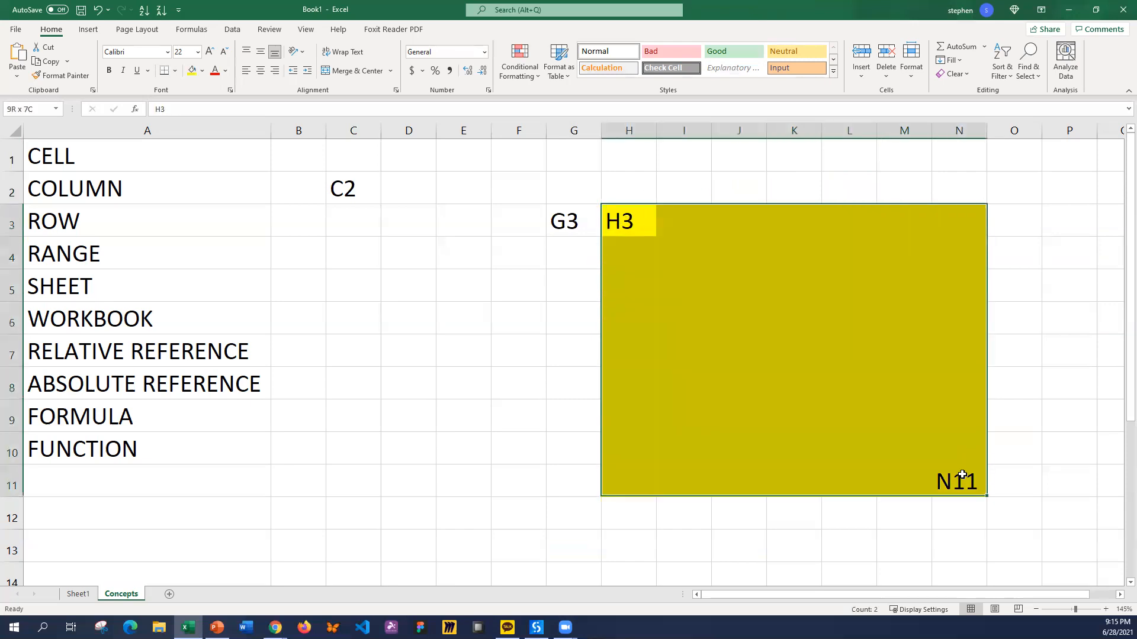
left_click(203, 72)
left_click(220, 202)
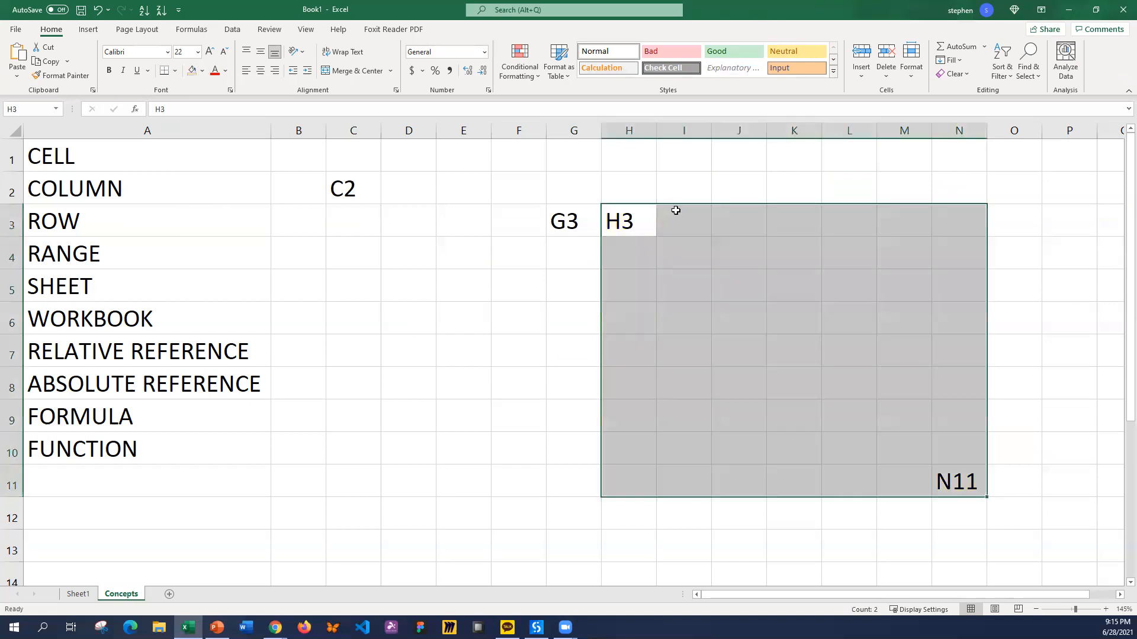
key("Delete")
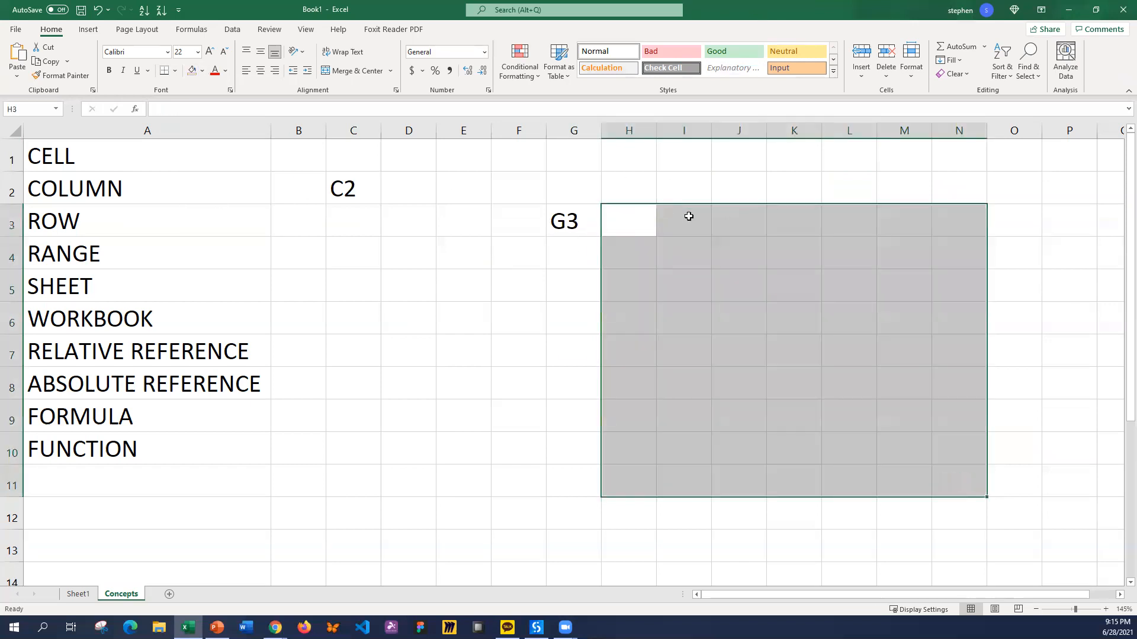
Step: Fill the range D3:F10 on the Concepts sheet with yellow
left_click(455, 199)
left_click(460, 209)
left_click_drag(513, 448, 422, 218)
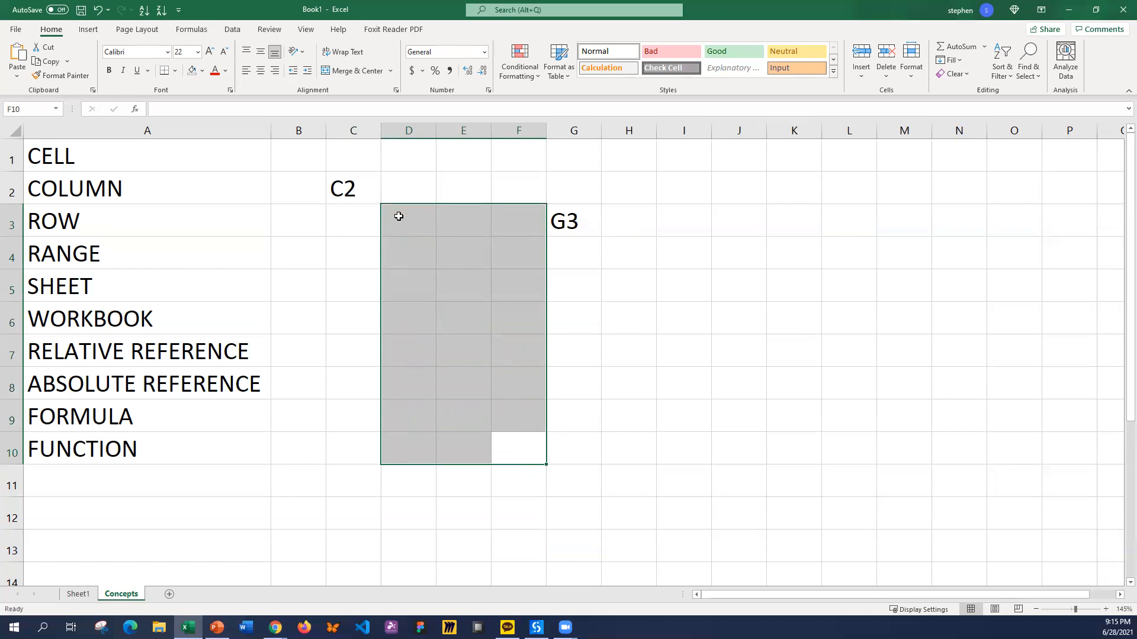
left_click(203, 72)
left_click(405, 219)
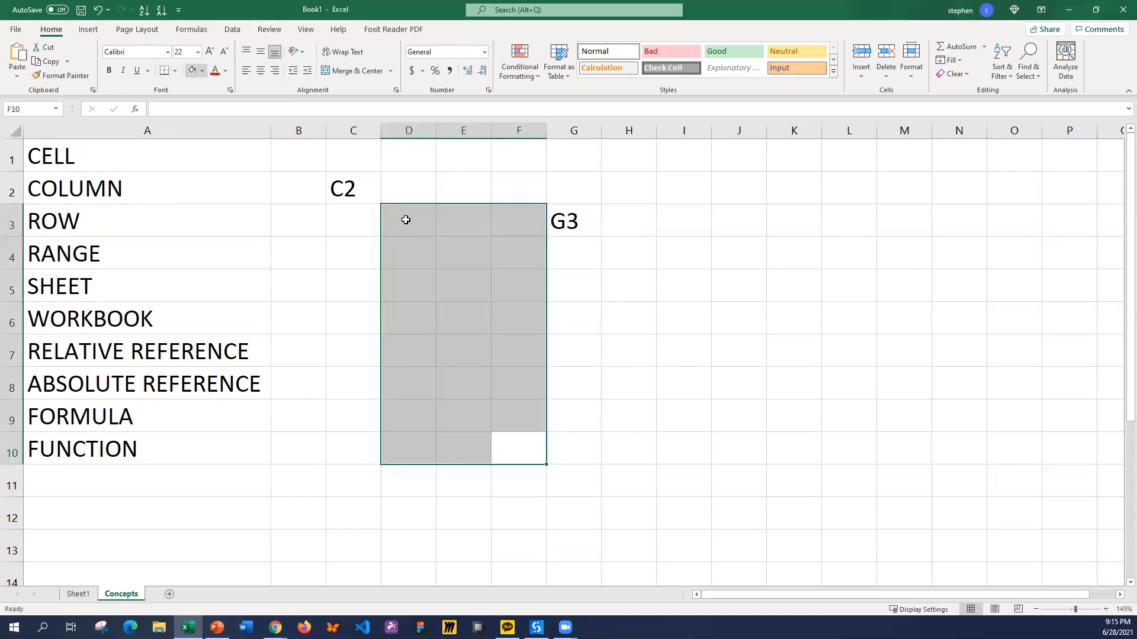
left_click(203, 72)
left_click(226, 182)
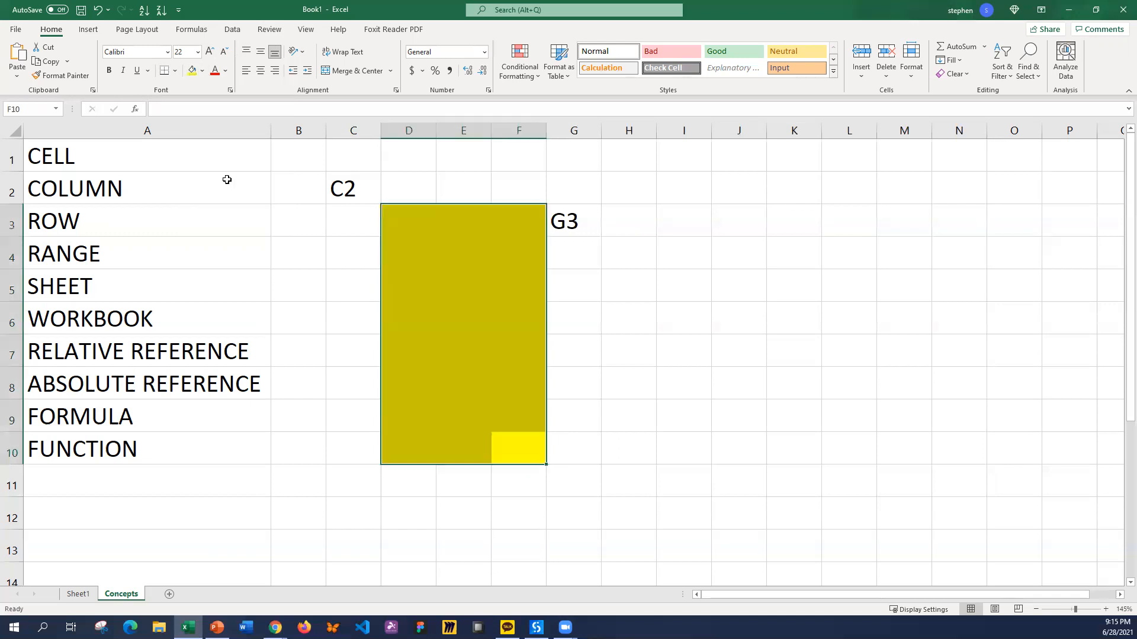
Step: Label the yellow range's corners by entering D3 in its first cell and F10 in its last cell
left_click(413, 219)
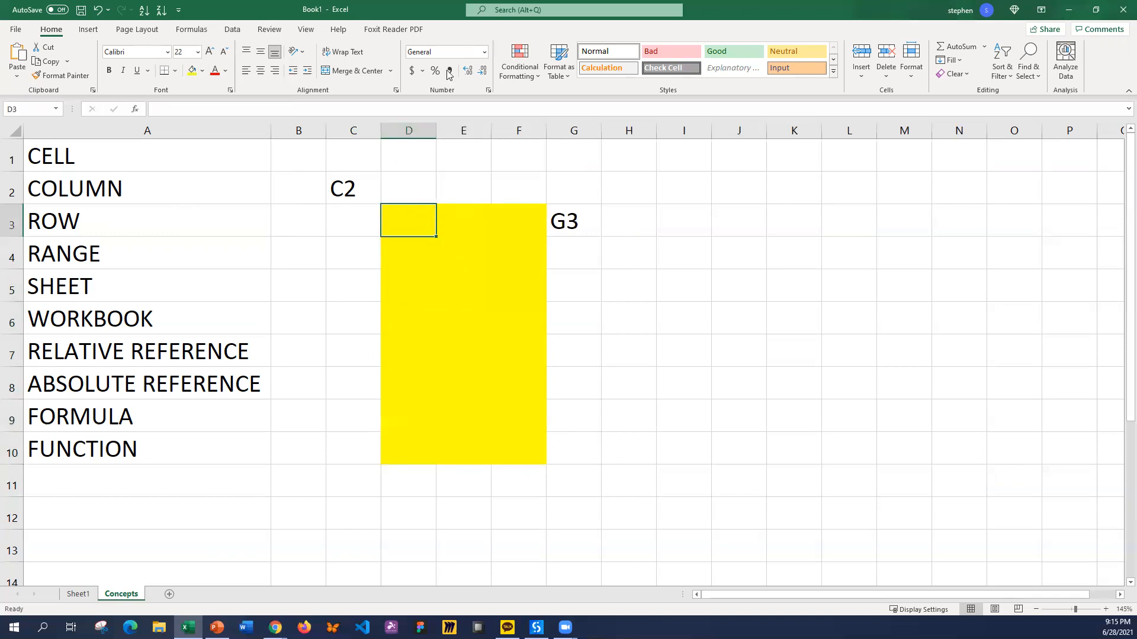
type("D3")
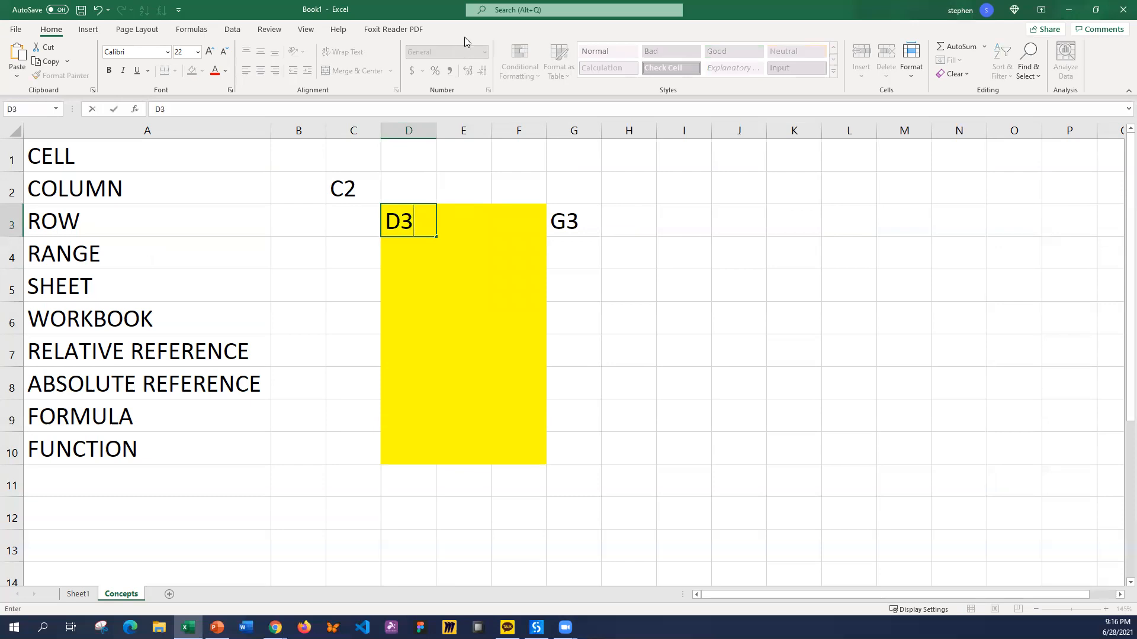
left_click(533, 429)
left_click(533, 450)
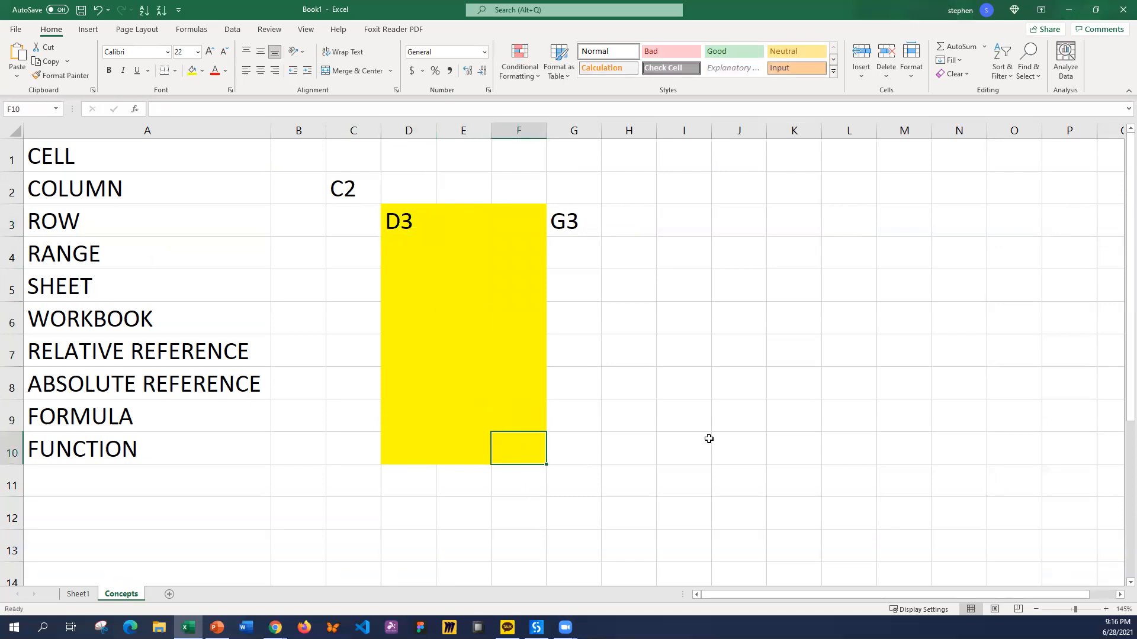
type("F10")
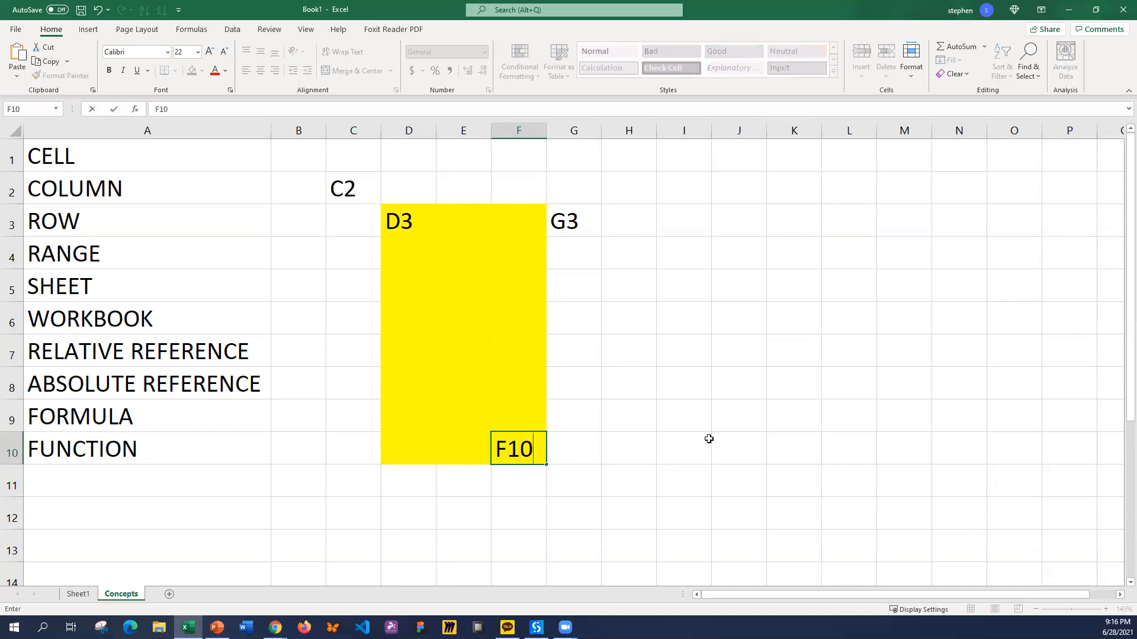
key("Return")
Step: Enter the range address D3:F10 in cell E2, above the yellow block
left_click(441, 181)
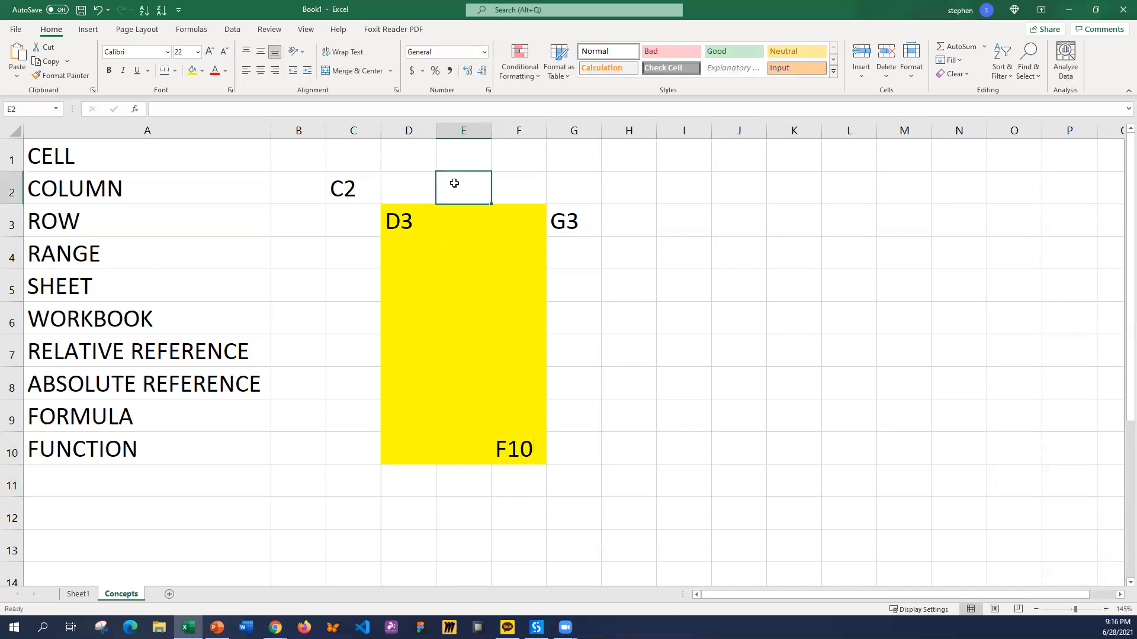
type("D3")
type(":")
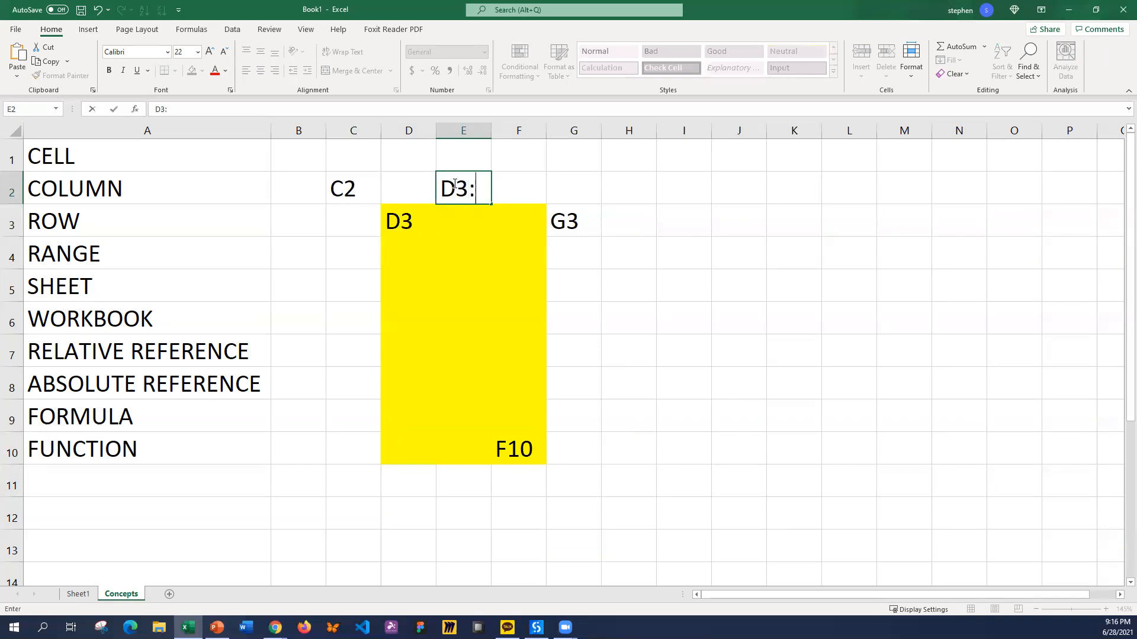
type("F10")
key("Return")
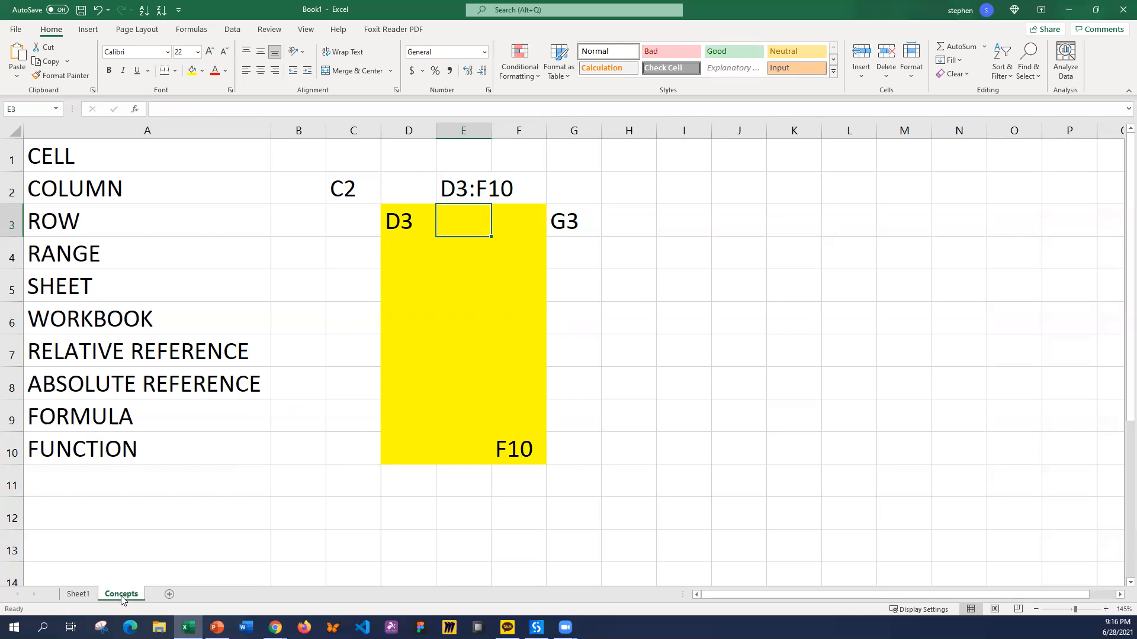
Step: Add a worksheet after Concepts and name it New Sheet
left_click(170, 595)
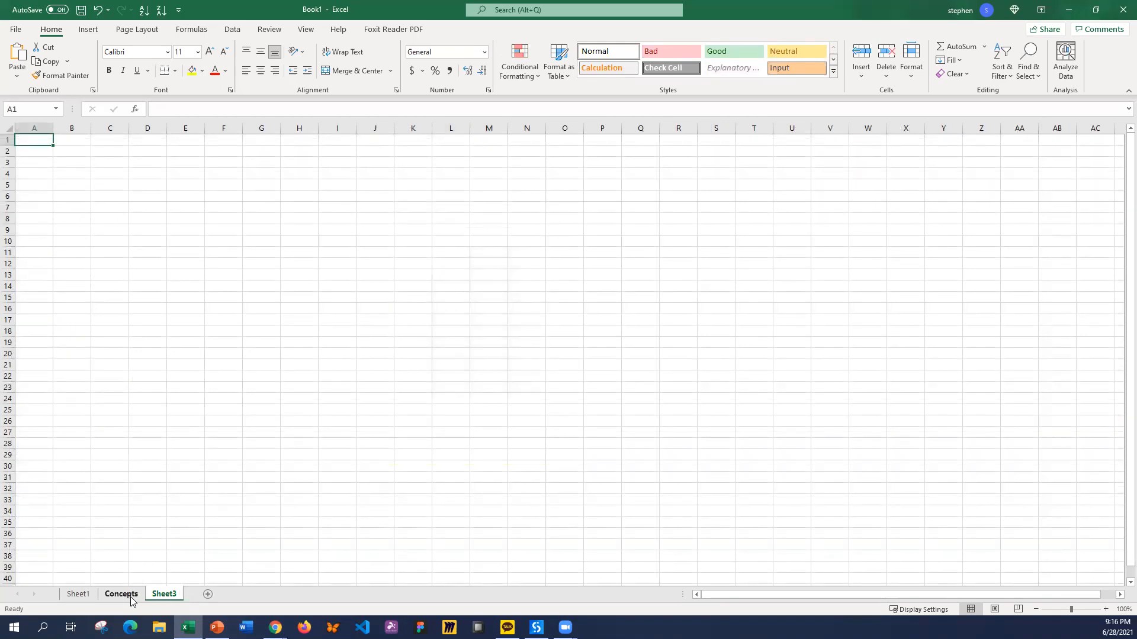
double_click(175, 596)
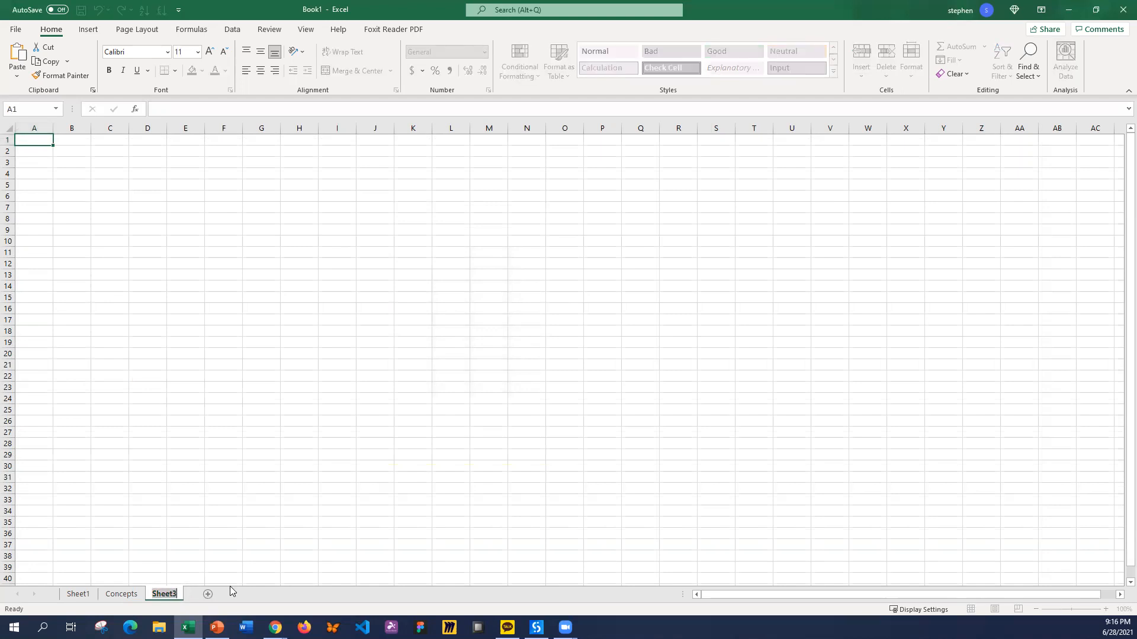
type("New Sheet")
key("Return")
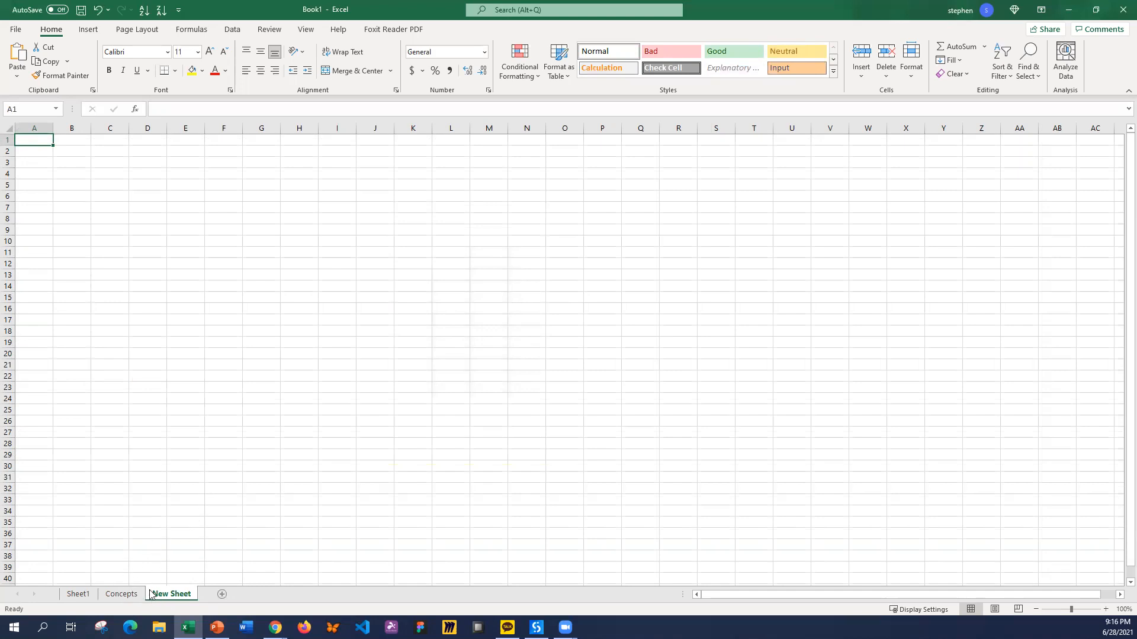
Step: Enlarge the view of the empty New Sheet to 196% and select its cell A1
left_click(550, 377)
scroll(575, 344, "up", 3, "ctrl")
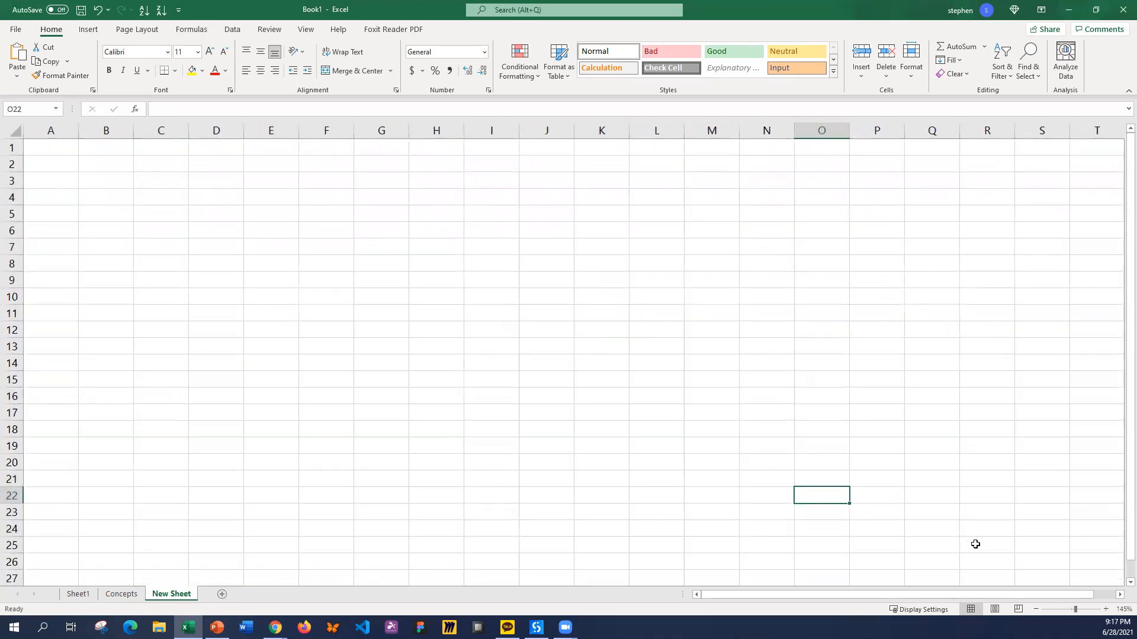
scroll(1076, 612, "up", 3, "ctrl")
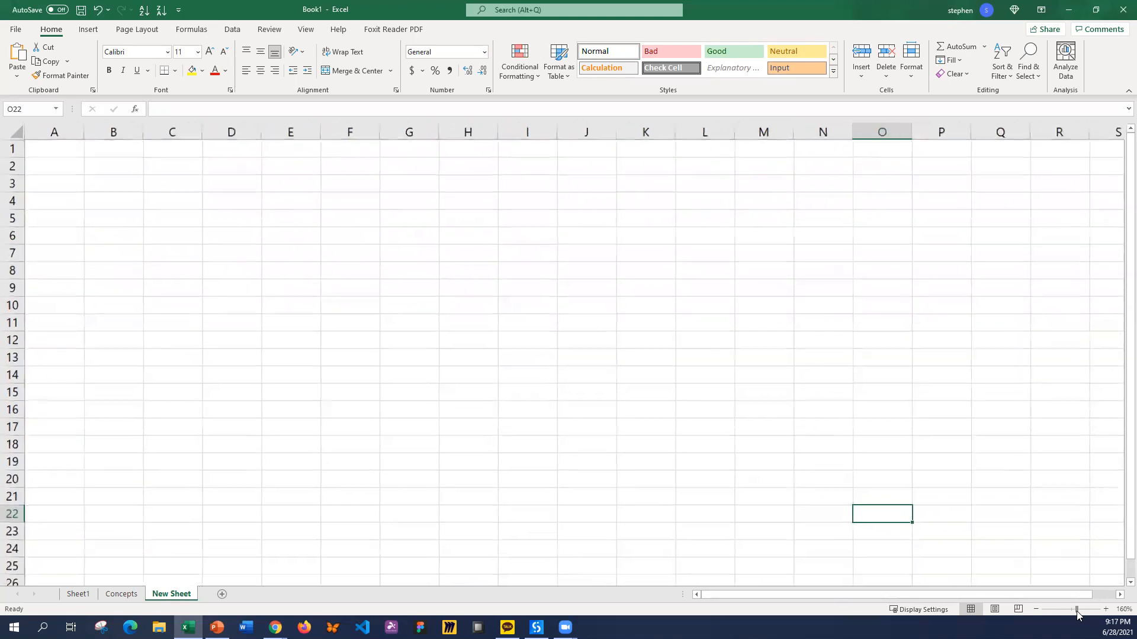
left_click(379, 377)
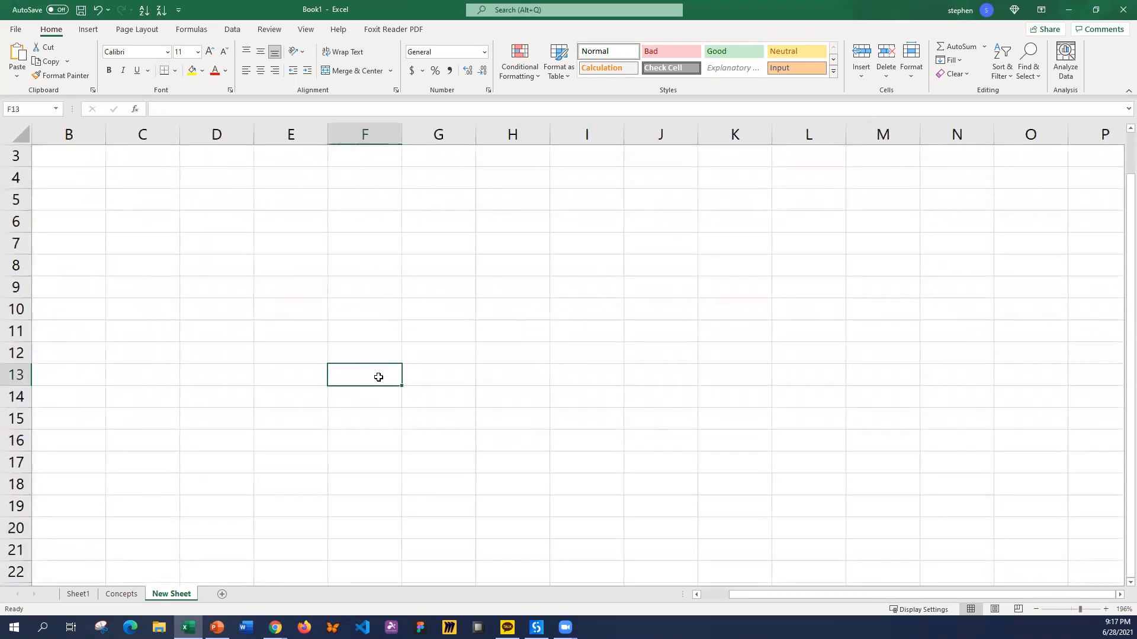
key("Left")
key("Left")
key("Left")
key("Left")
key("Left")
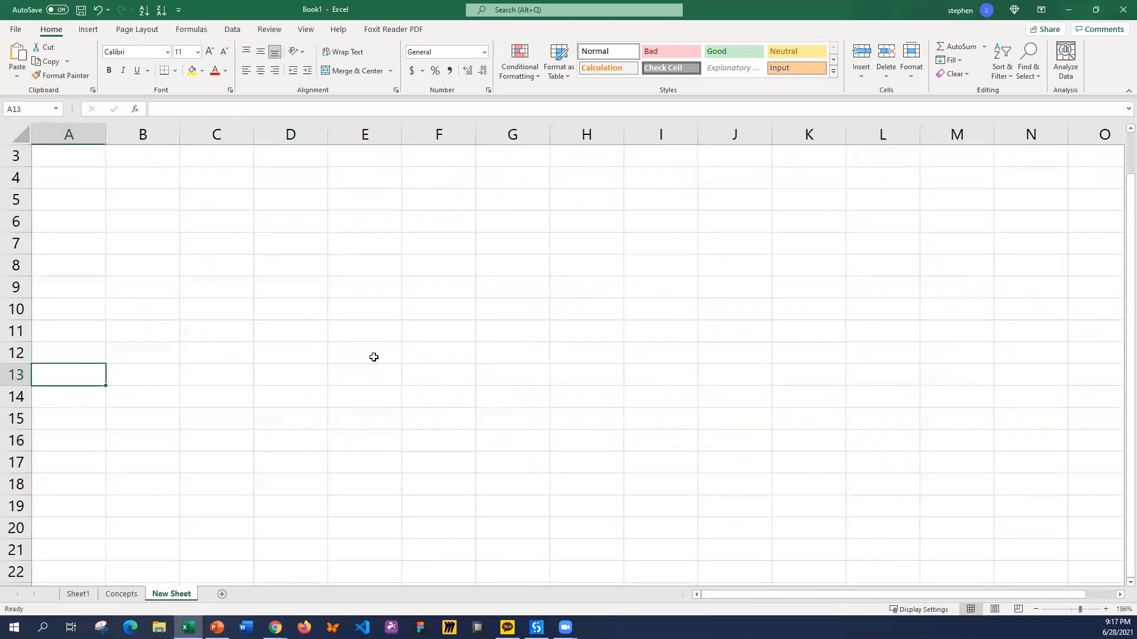
left_click(122, 177)
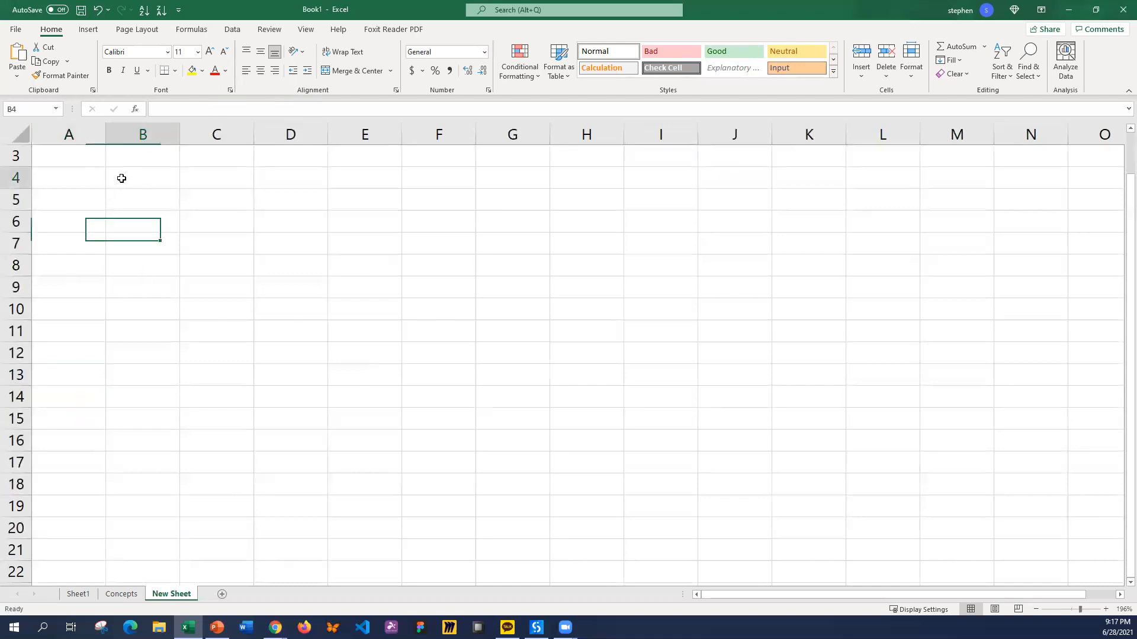
scroll(137, 172, "up", 1)
left_click(144, 154)
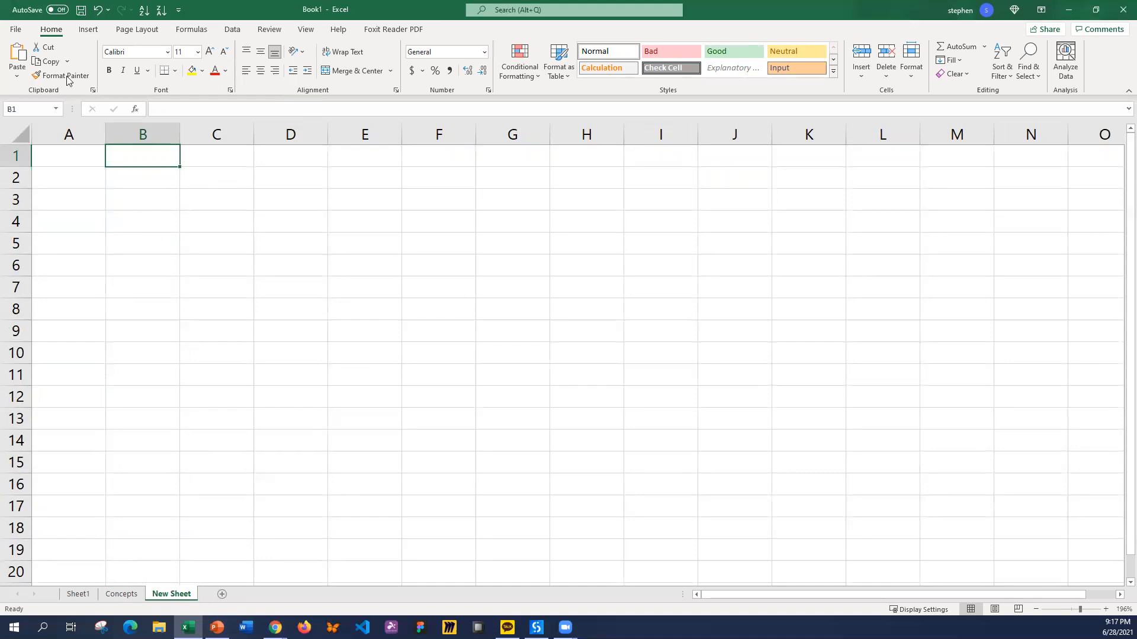
left_click(66, 149)
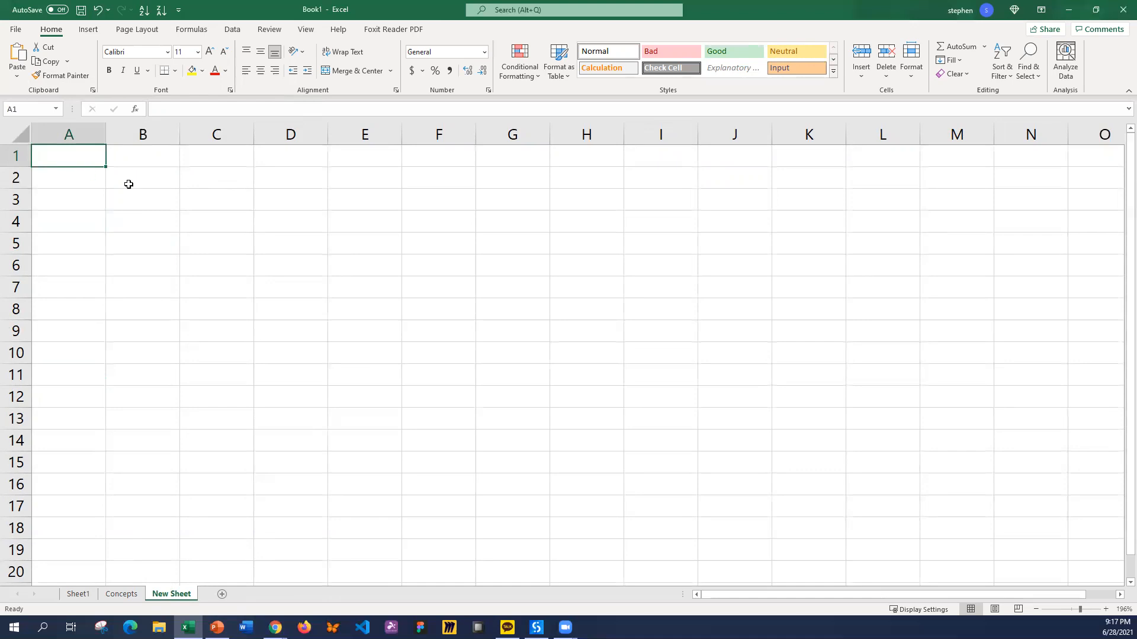
Step: Rename the New Sheet worksheet as Assumptions
double_click(170, 592)
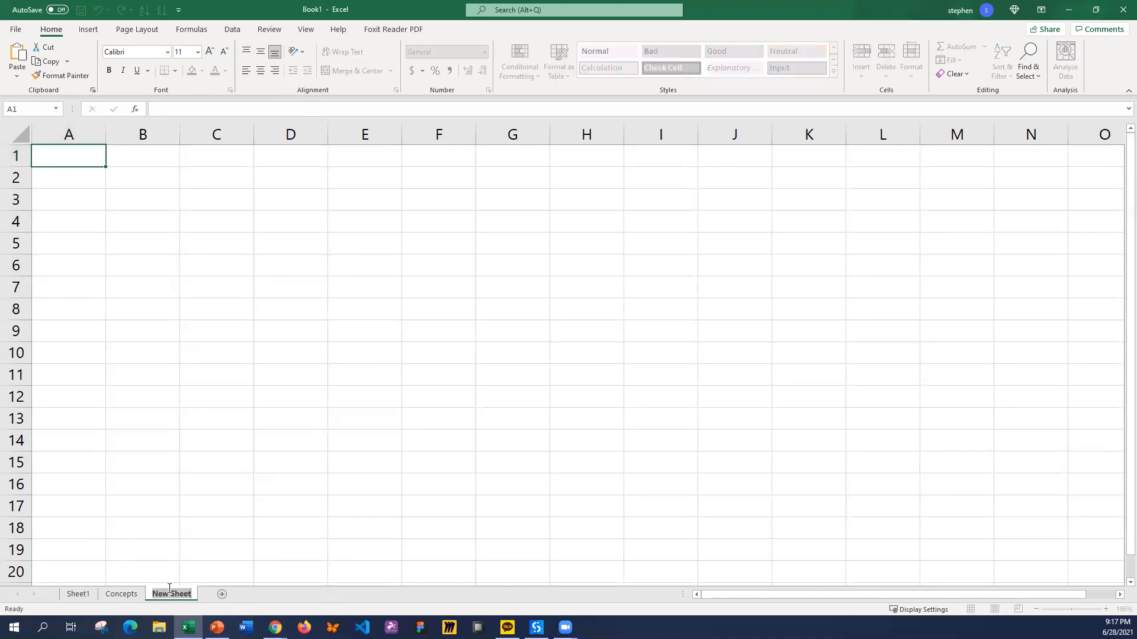
type("Assuw")
key("BackSpace")
type("mptions")
key("Return")
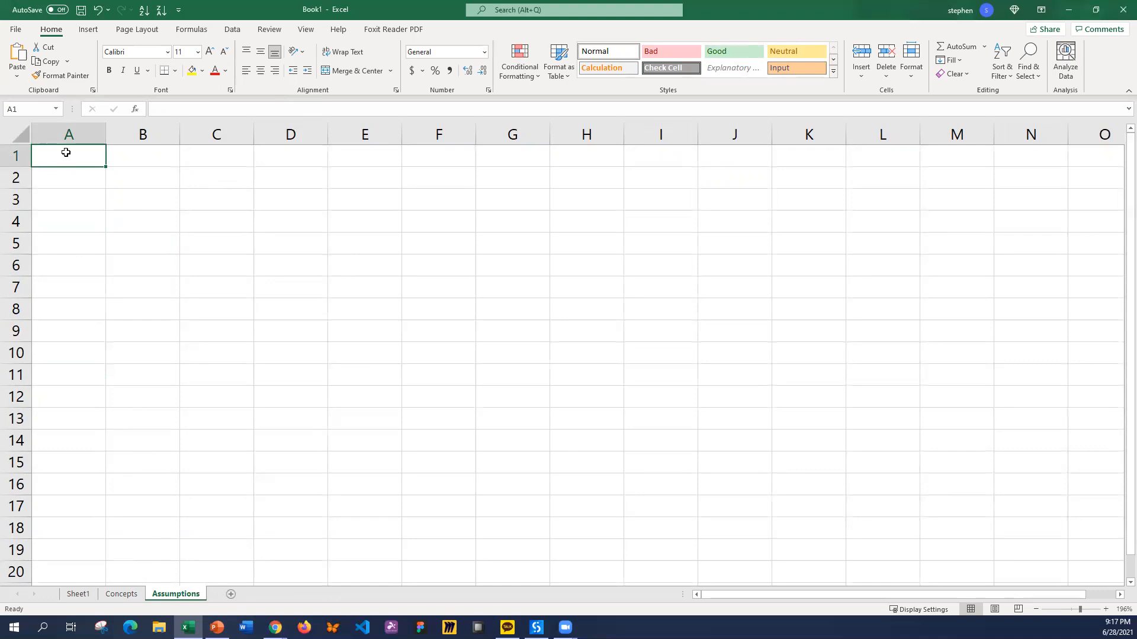
Step: Enter the labels Name in A1 and Age in A2 of the Assumptions sheet
type("Name")
key("Return")
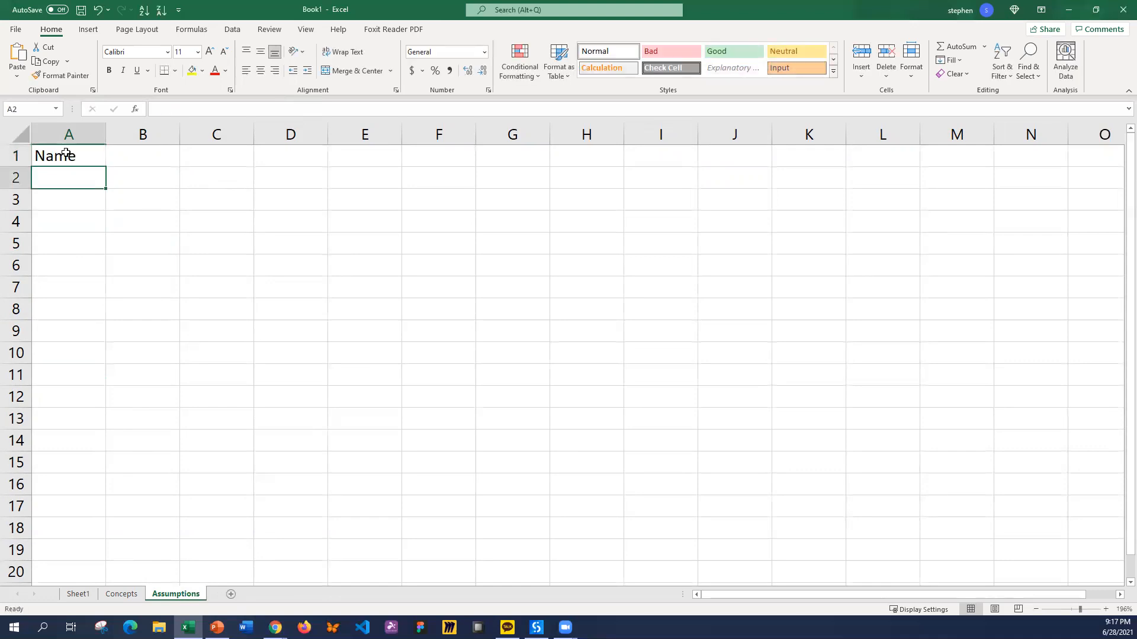
type("Age")
key("Return")
Step: Enter Ralph Nader in B1 and 57 in B2, and fit column B's width to its contents
key("Right")
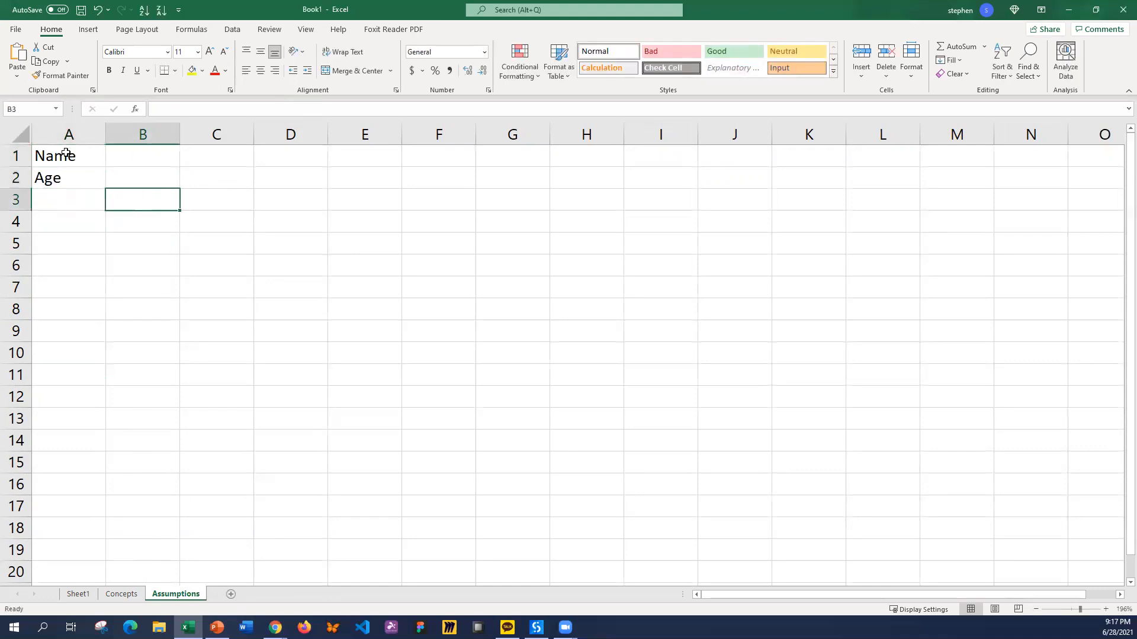
key("Up")
key("Up")
type("Ral")
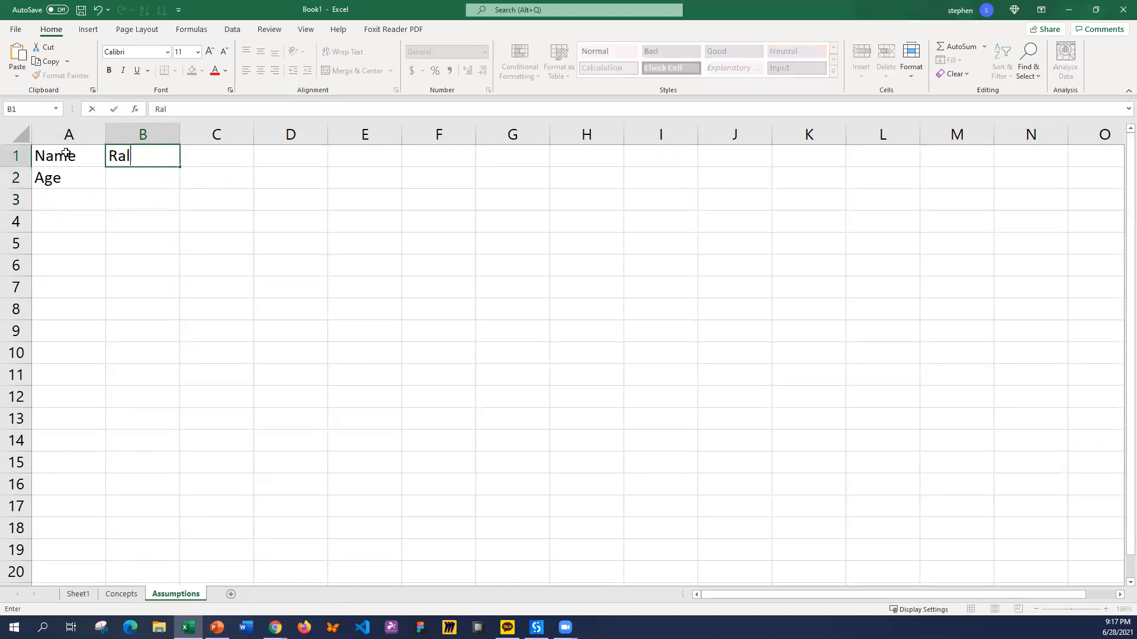
type("ph Nader")
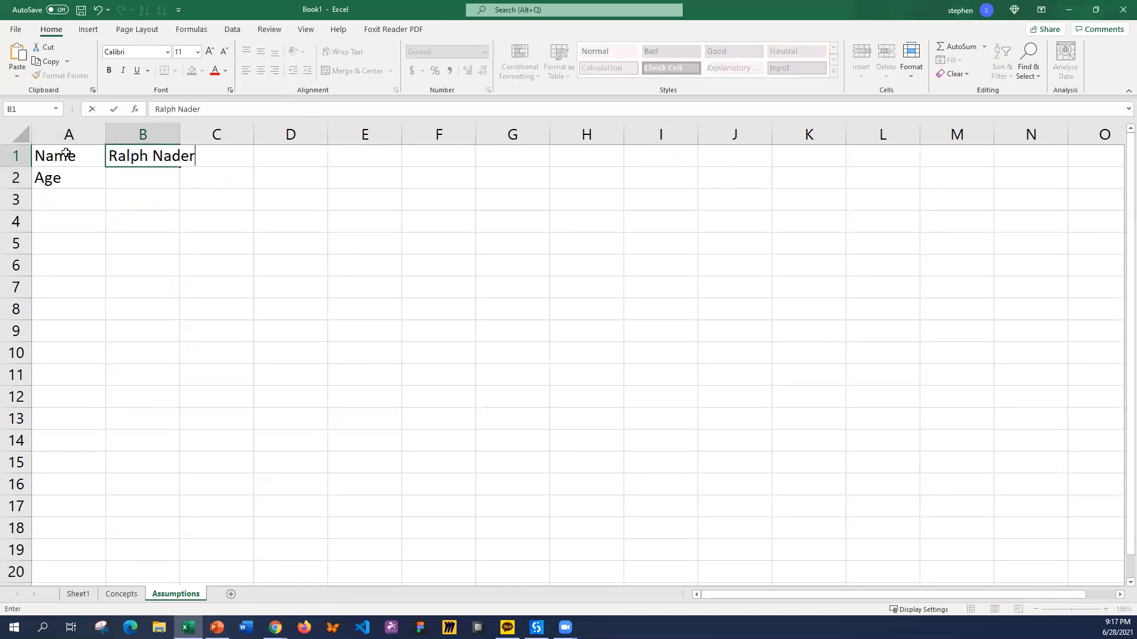
key("Return")
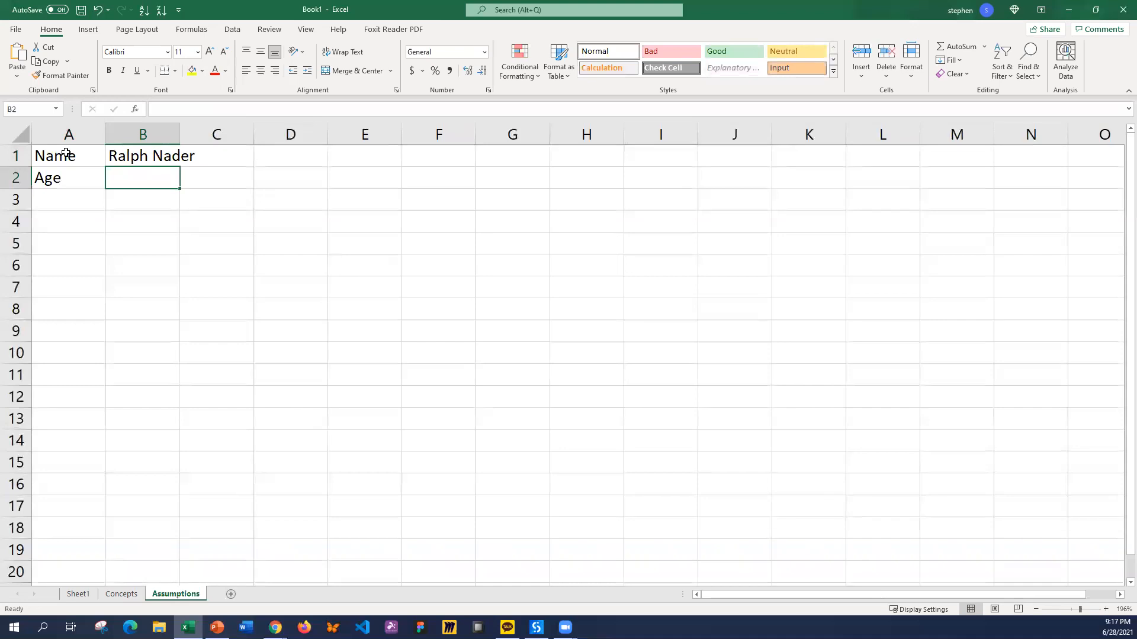
type("57")
key("Return")
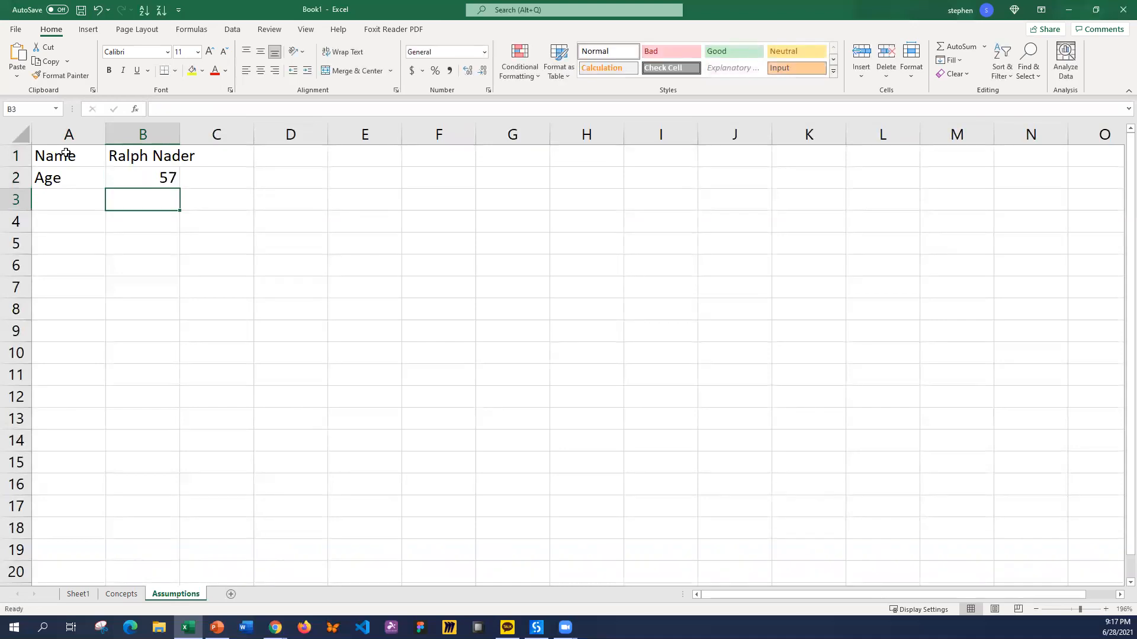
double_click(174, 135)
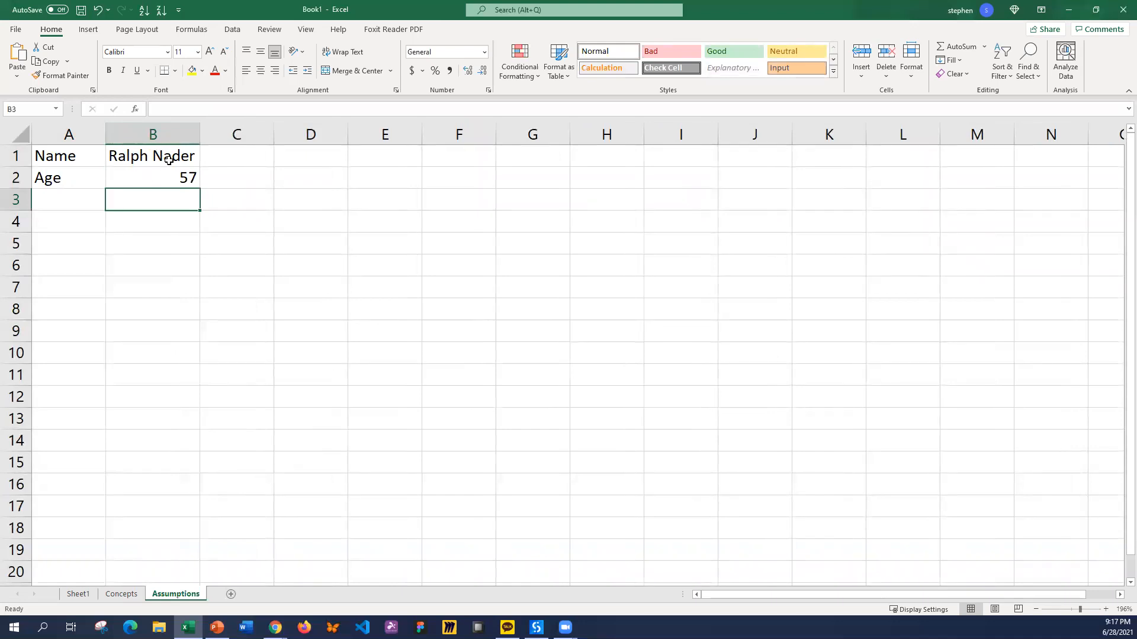
left_click(168, 159)
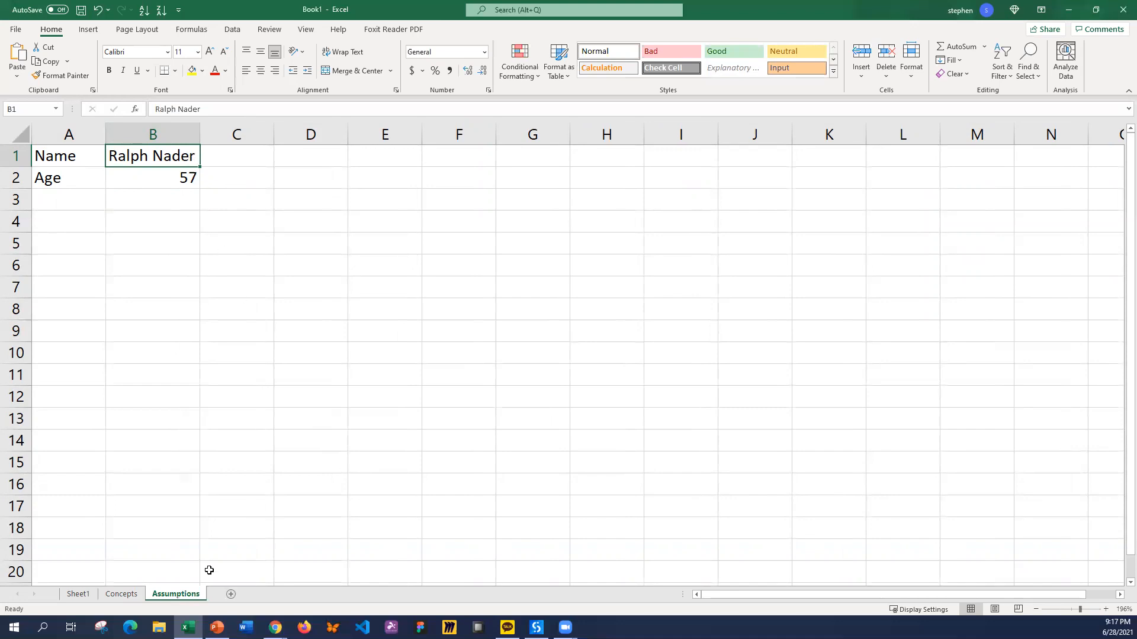
Step: Enter a formula in E1 of the Assumptions sheet that references the name in cell B1
left_click(405, 164)
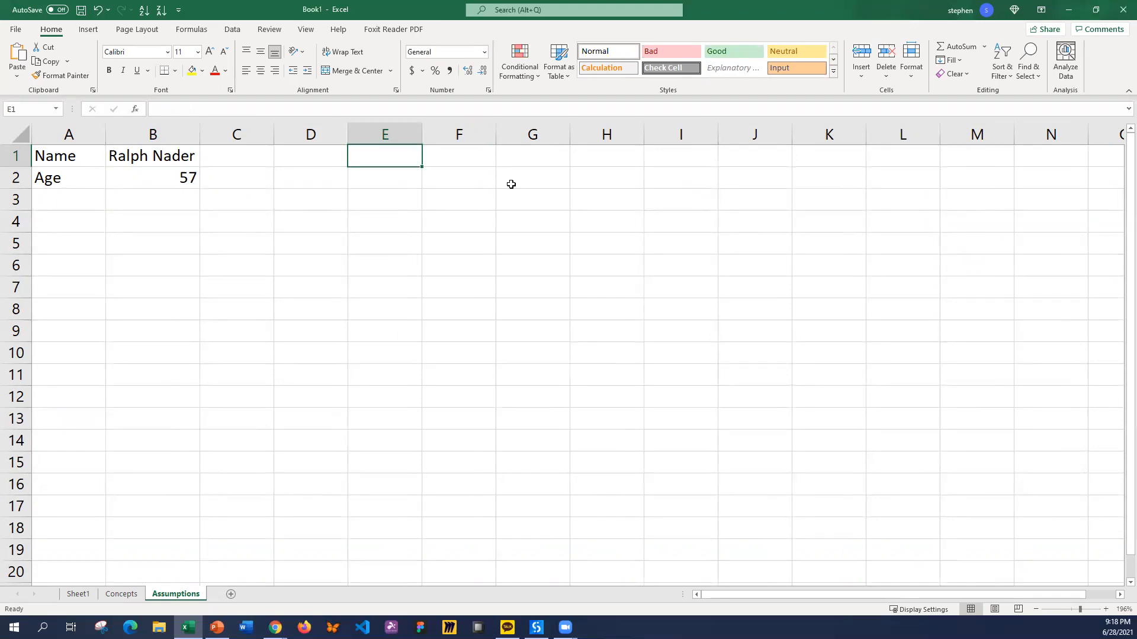
left_click(118, 594)
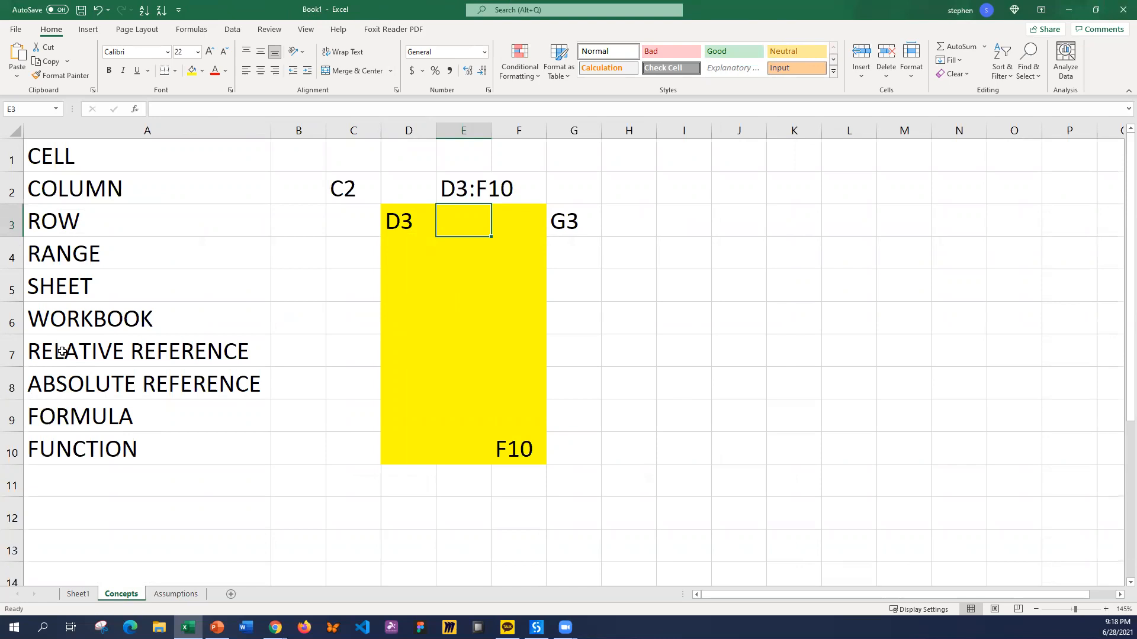
left_click(57, 420)
left_click(178, 594)
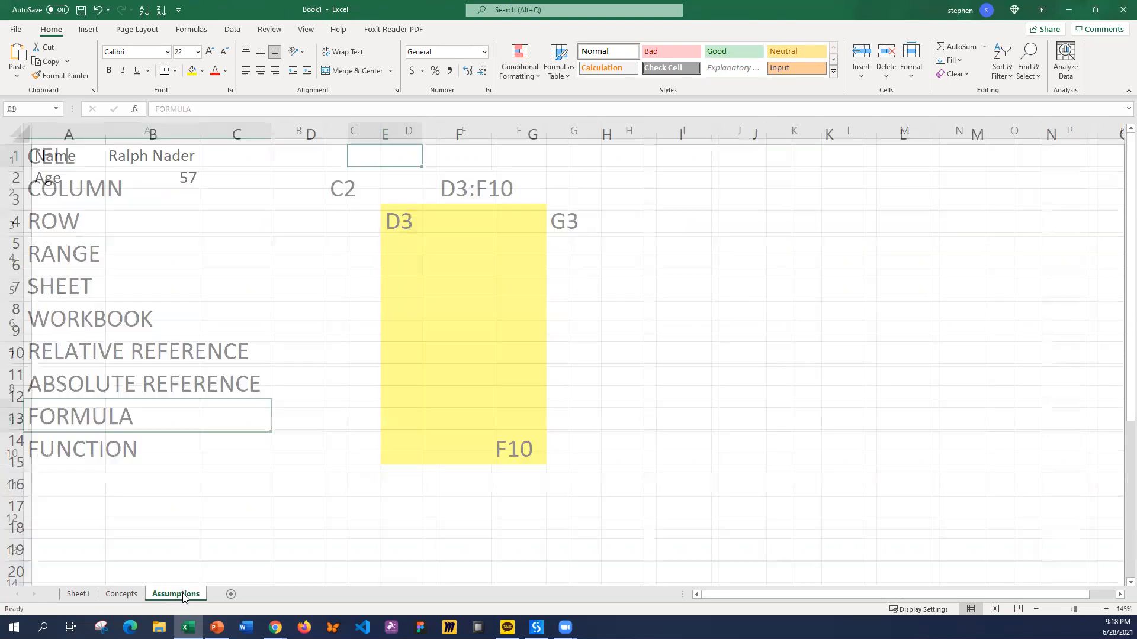
type("=")
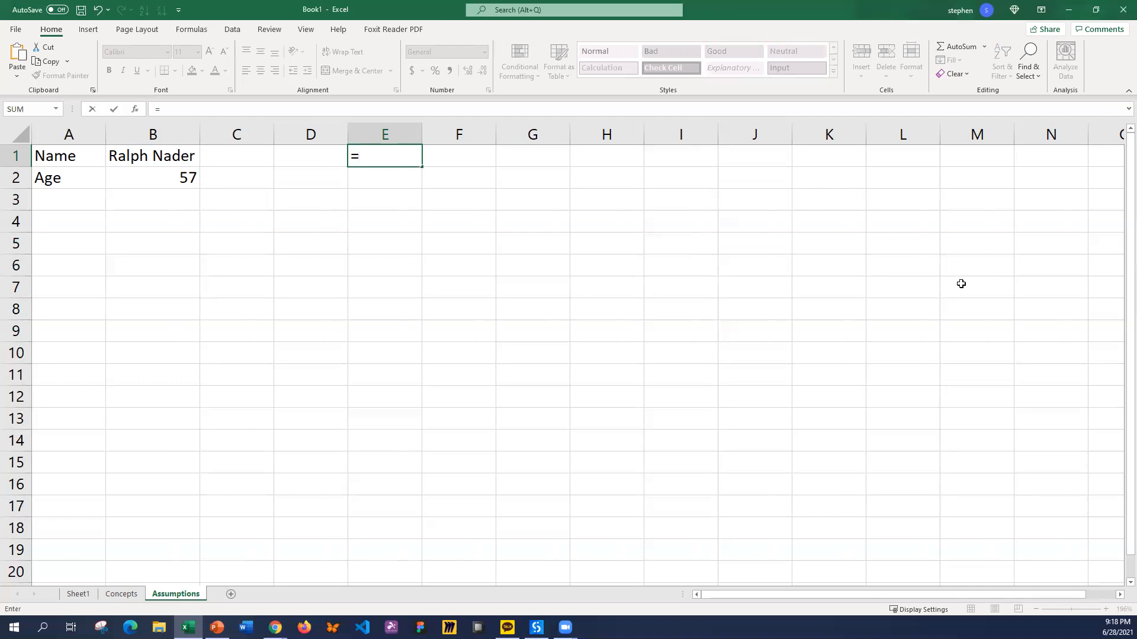
left_click(168, 109)
left_click(152, 156)
key("Return")
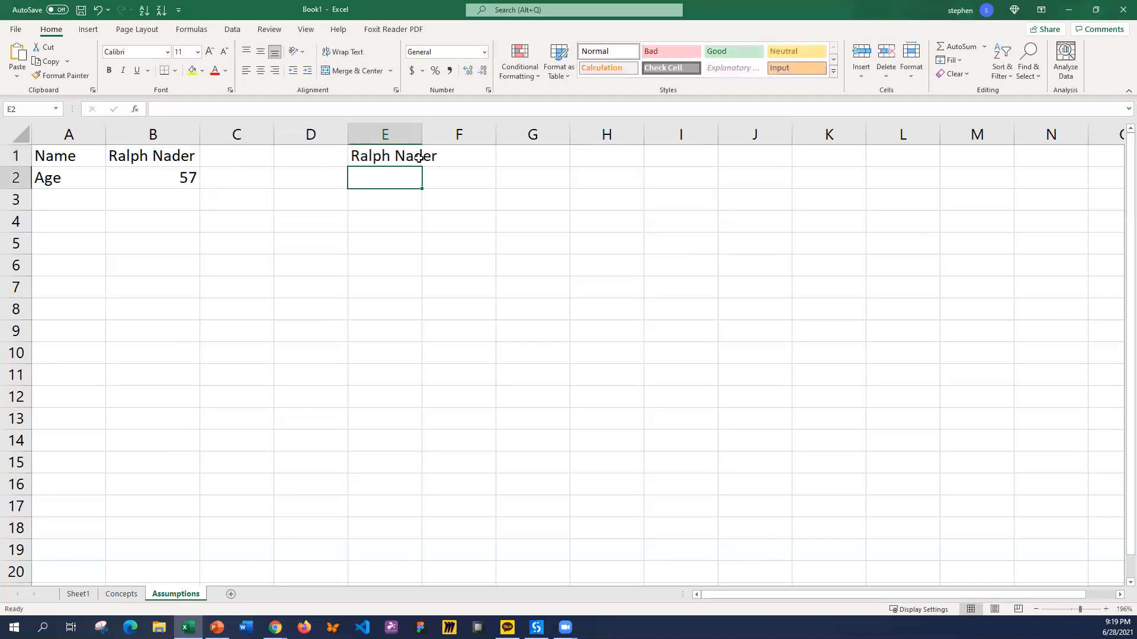
Step: Enter a formula in E4 that references the name in cell B1, and widen column E to fit its contents
left_click(400, 158)
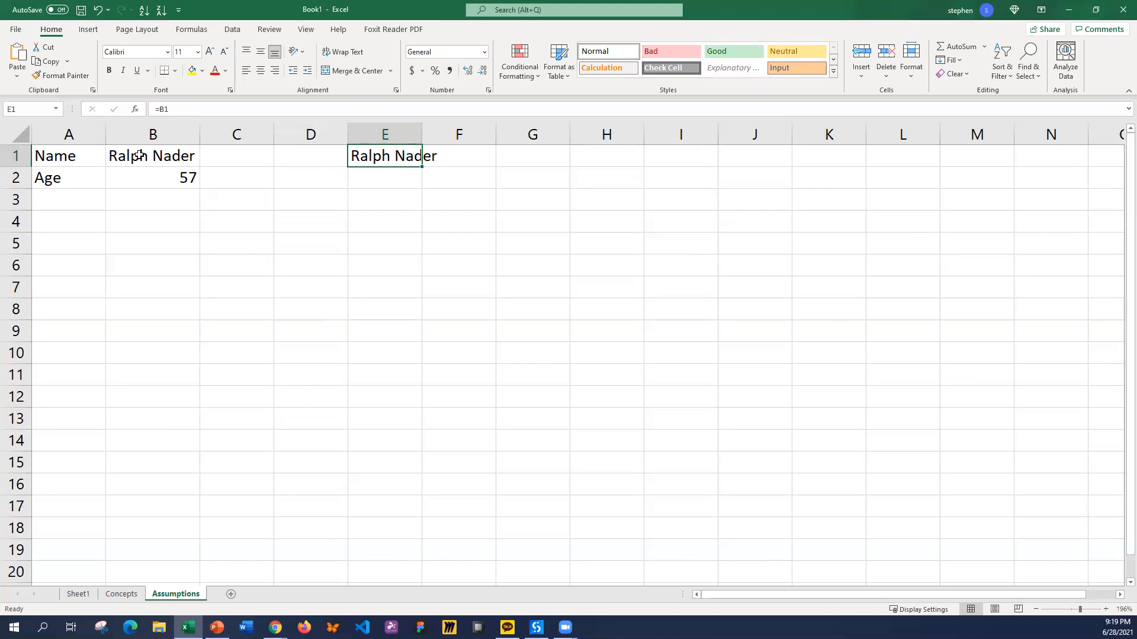
left_click(490, 223)
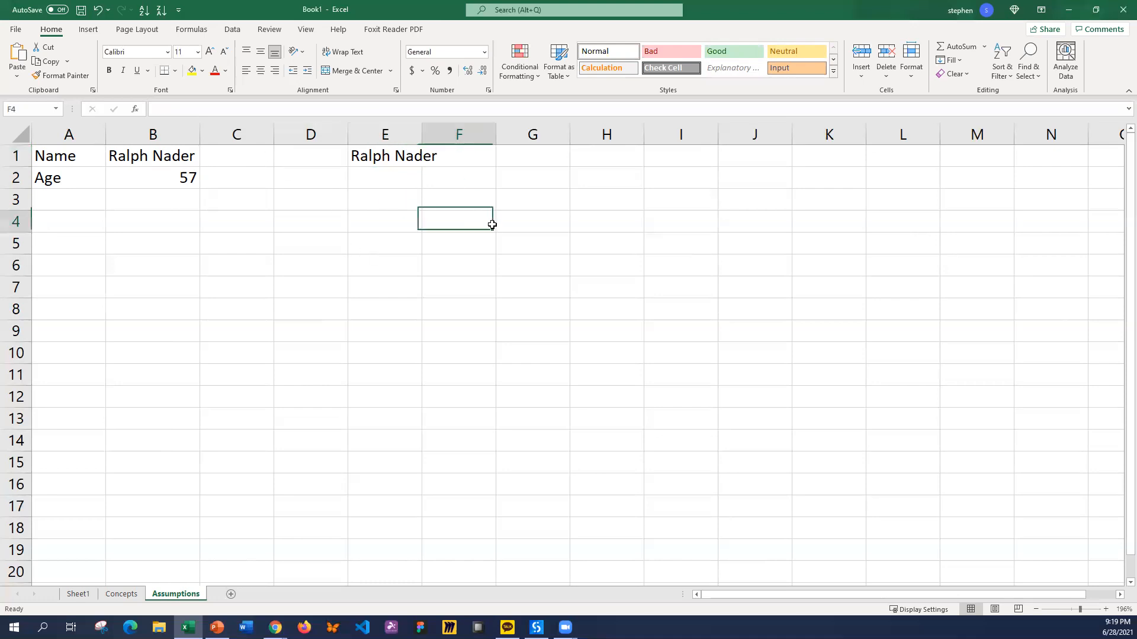
left_click(385, 224)
type("=")
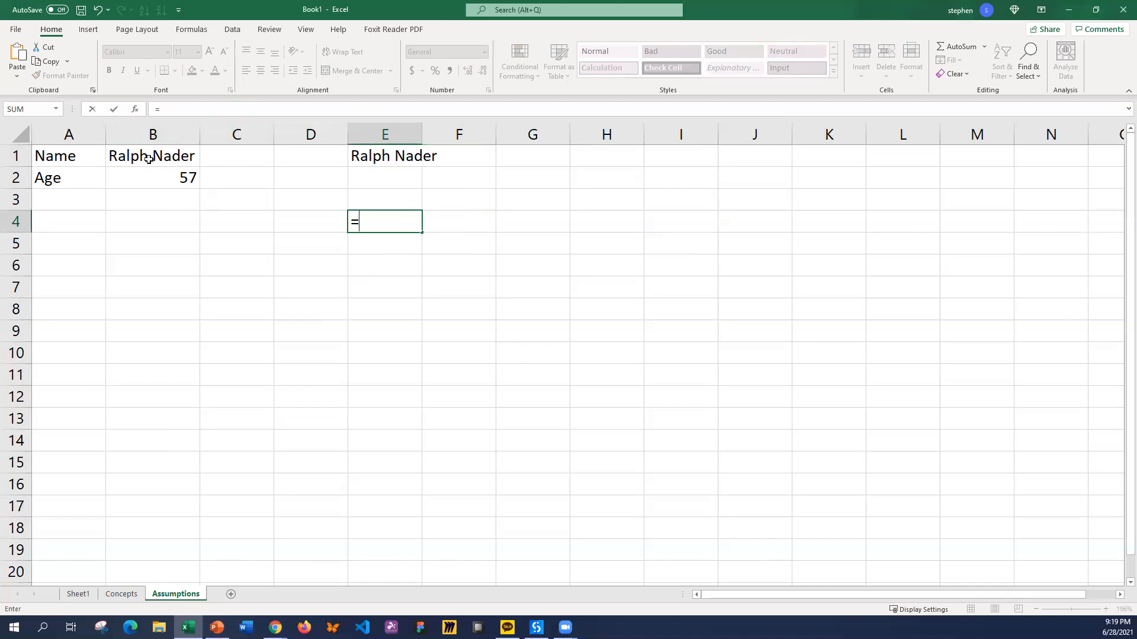
left_click(176, 158)
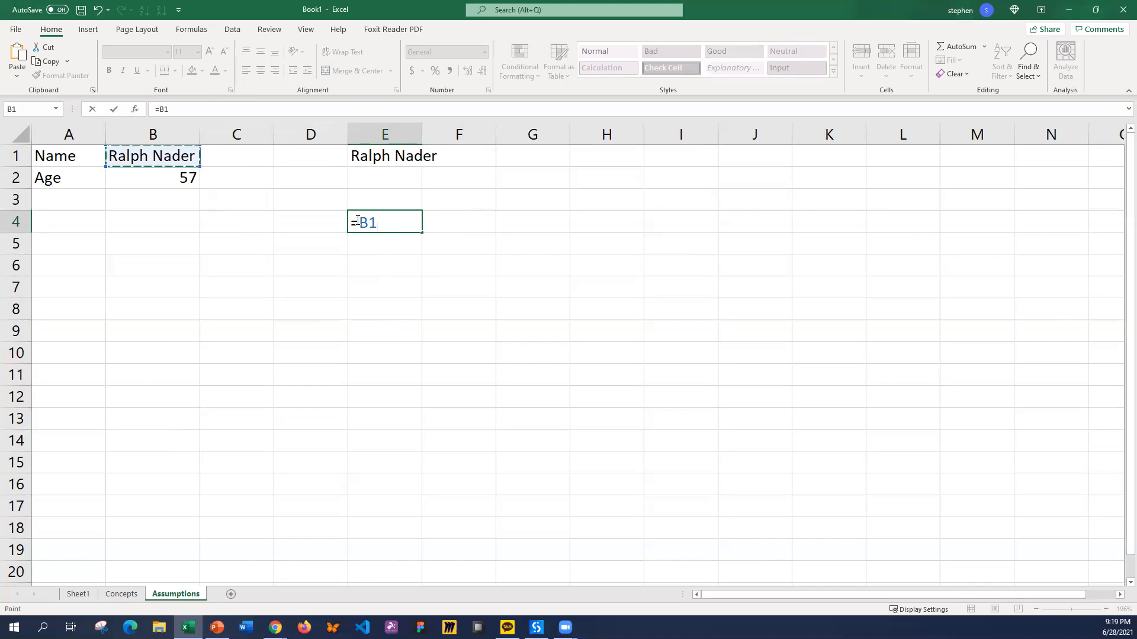
key("Return")
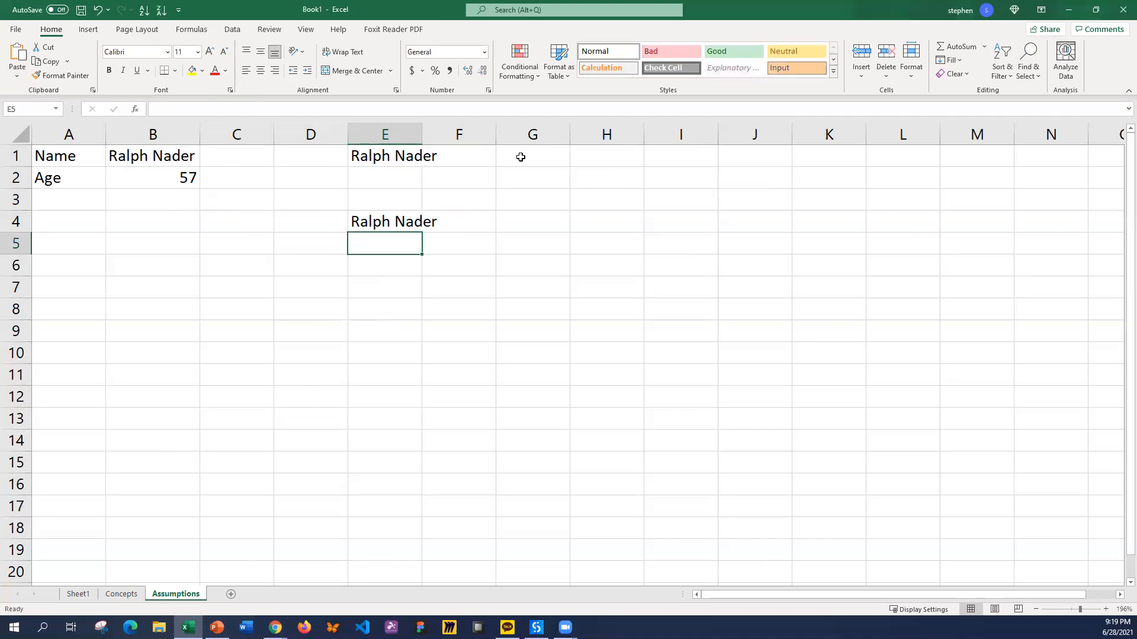
left_click_drag(422, 130, 442, 130)
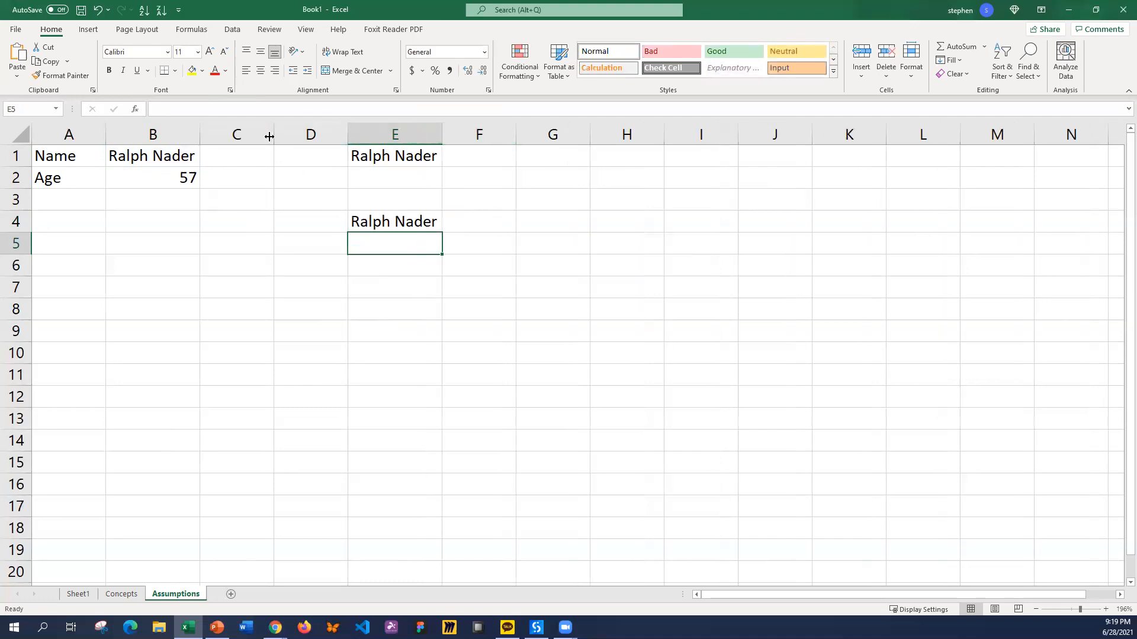
Step: Examine the formula stored in cell E4 and the cell it references
left_click(470, 372)
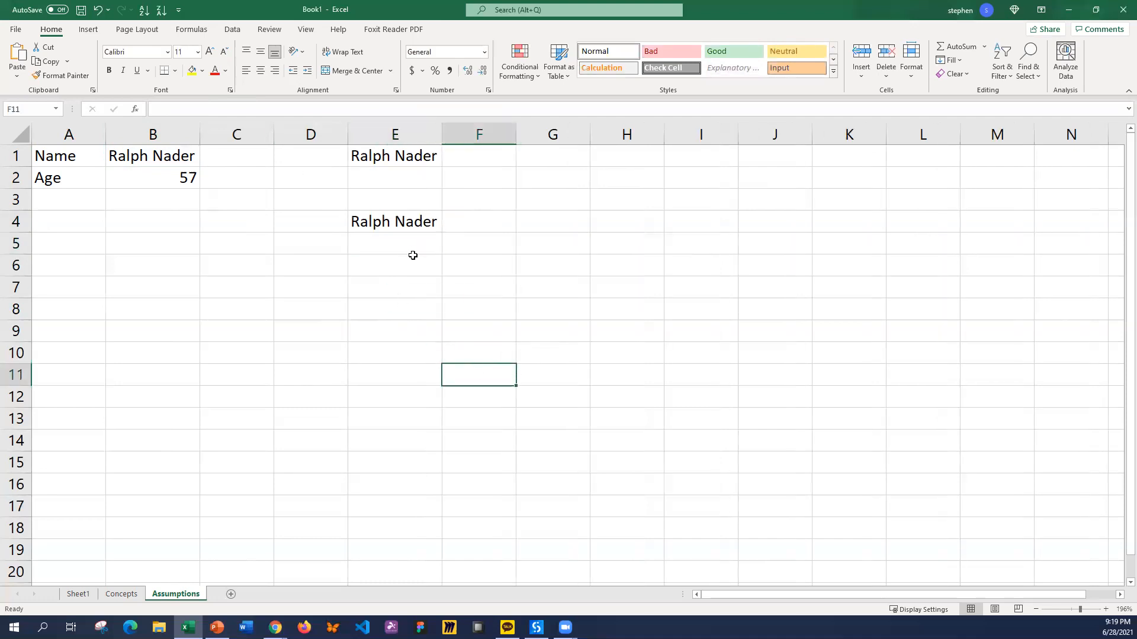
left_click(387, 222)
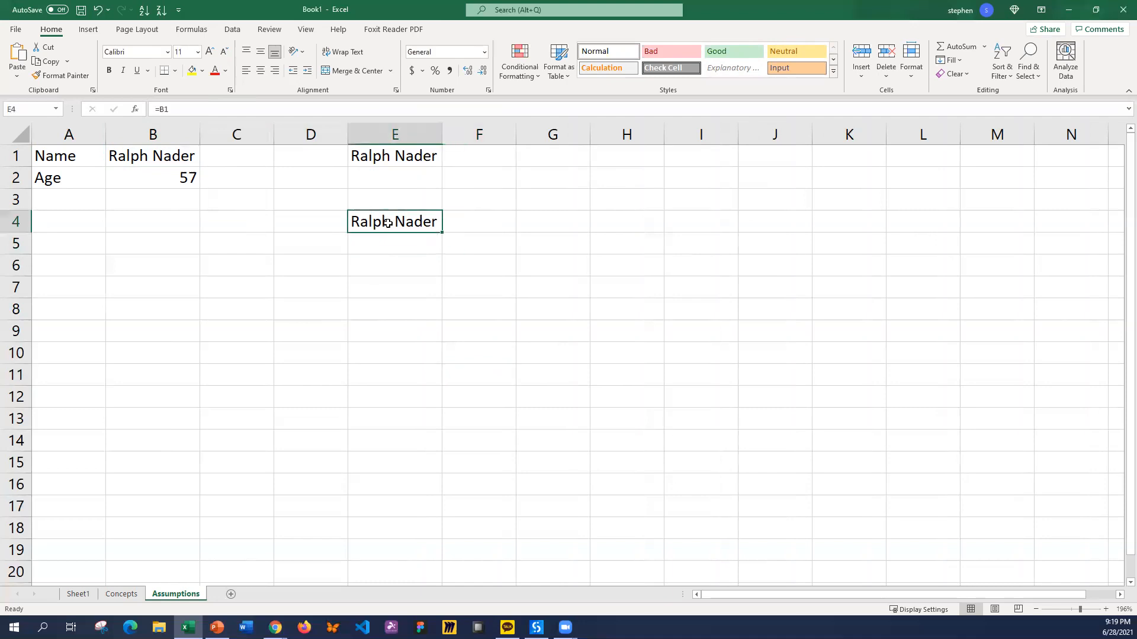
left_click(195, 109)
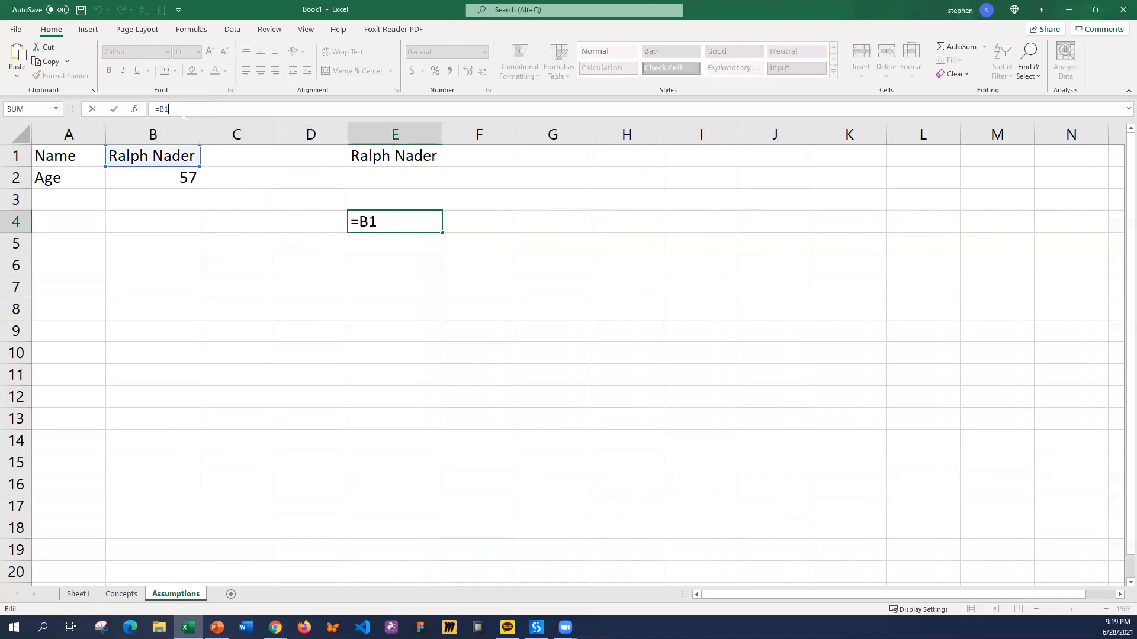
left_click(430, 281)
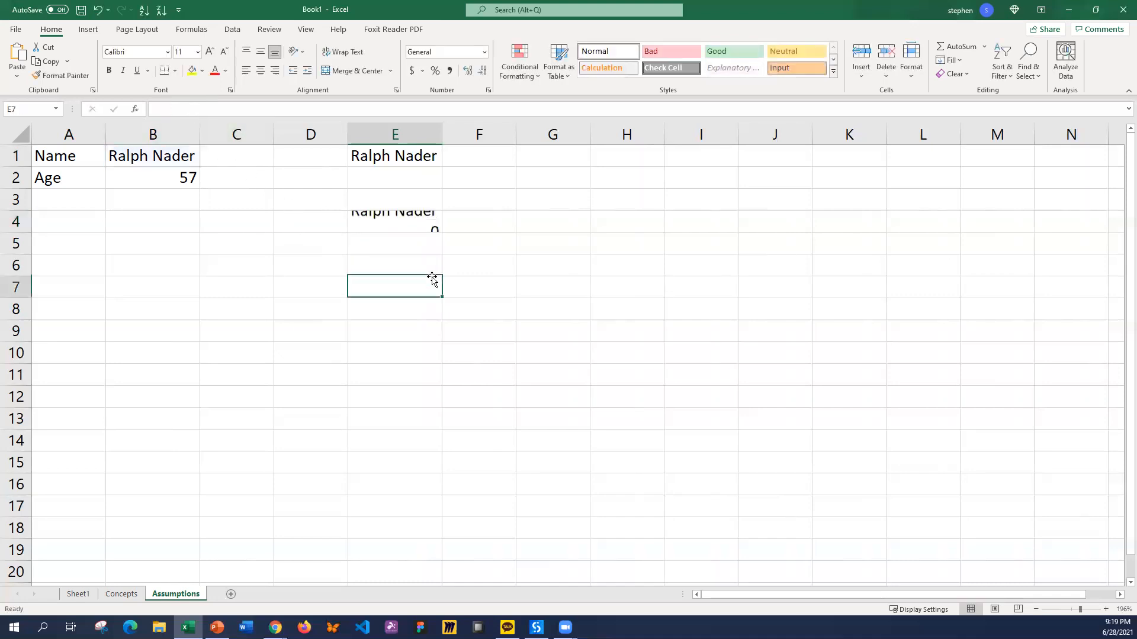
left_click(410, 222)
double_click(410, 222)
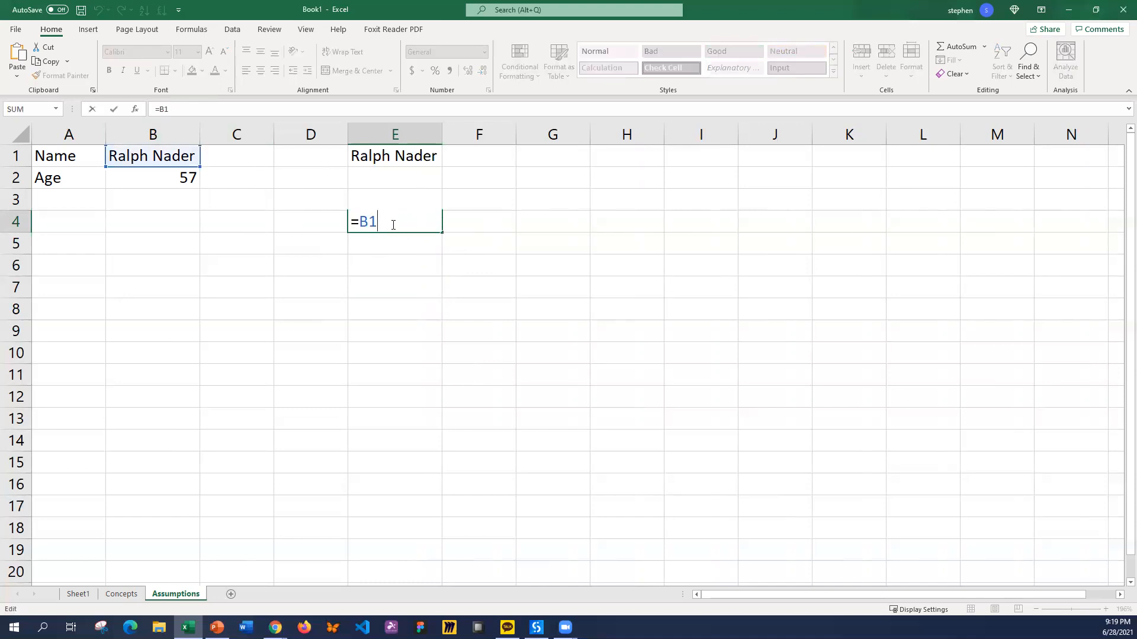
key("Escape")
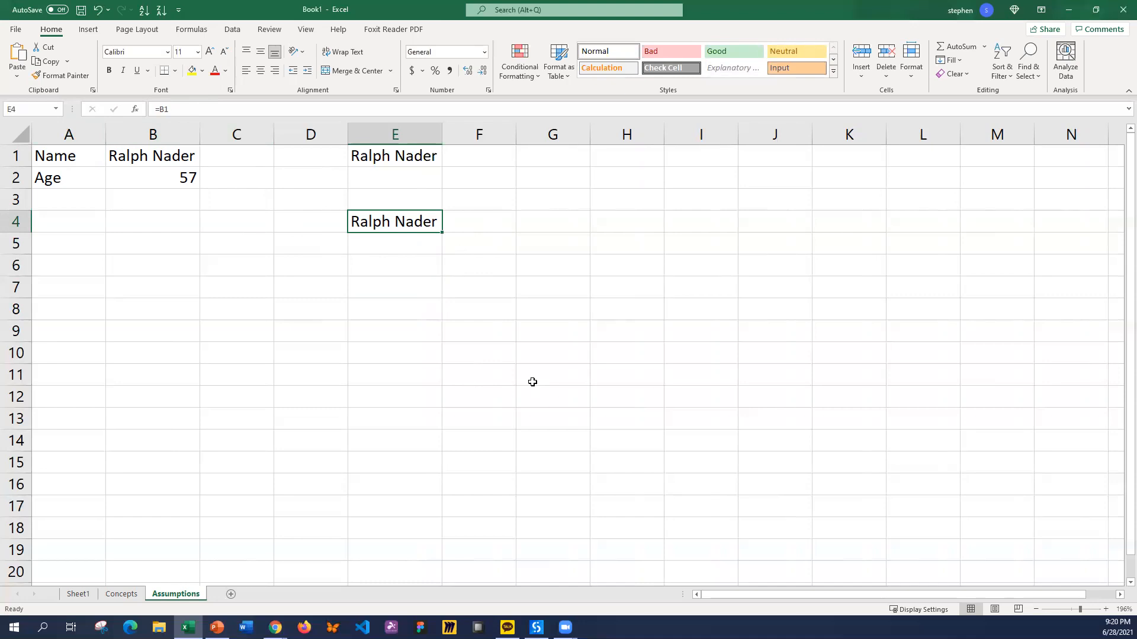
Step: Re-enter the formula =B1 in cell E4
type("=")
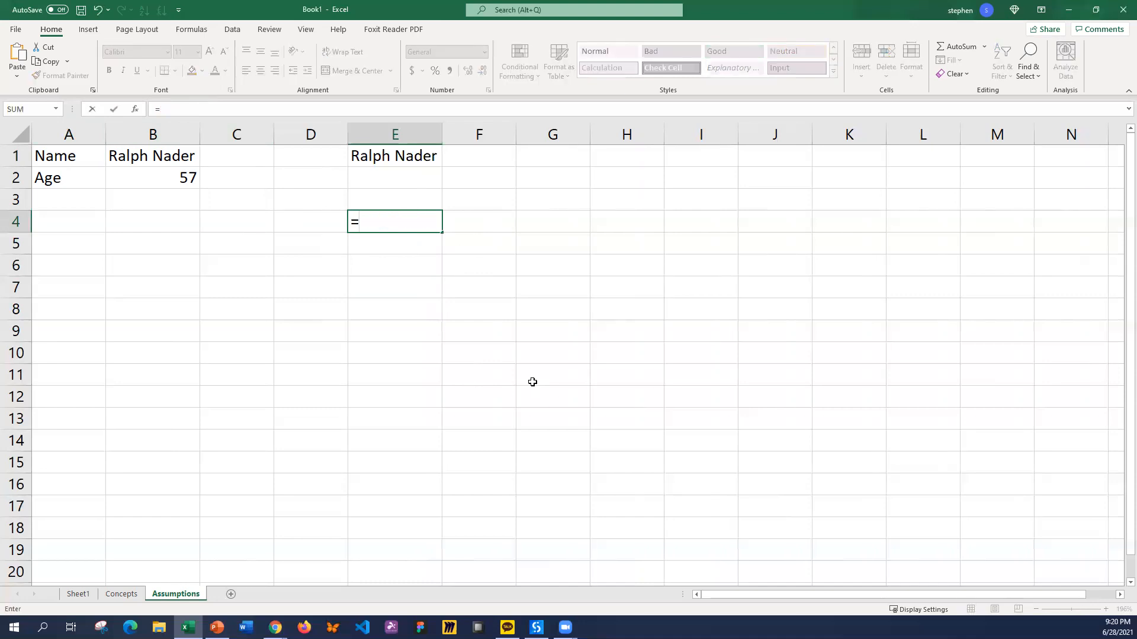
type("B1")
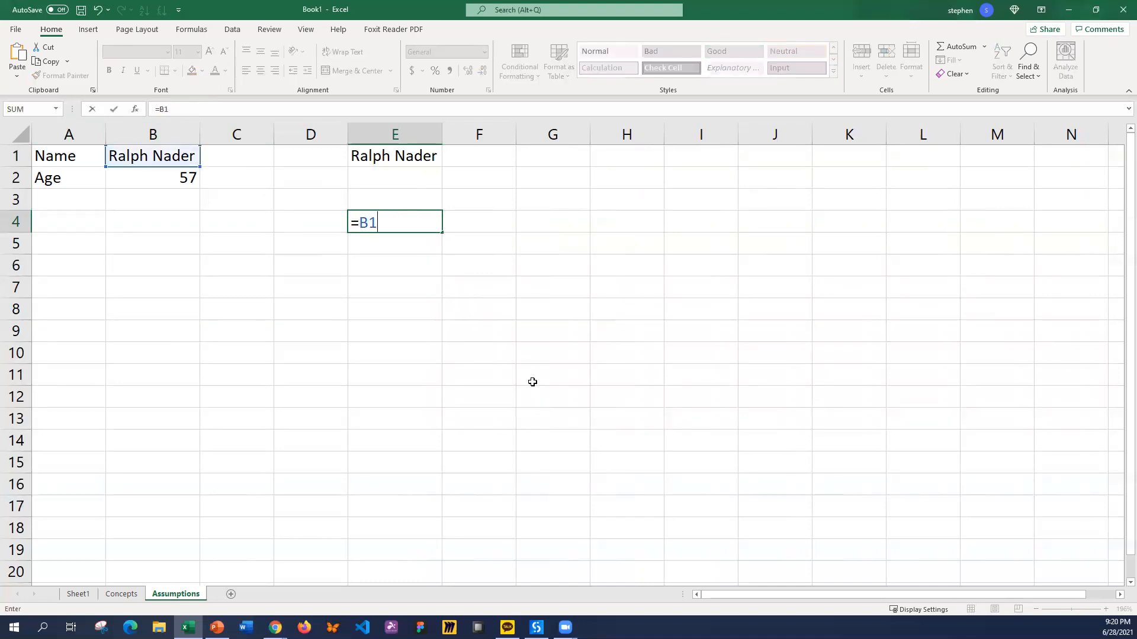
key("Return")
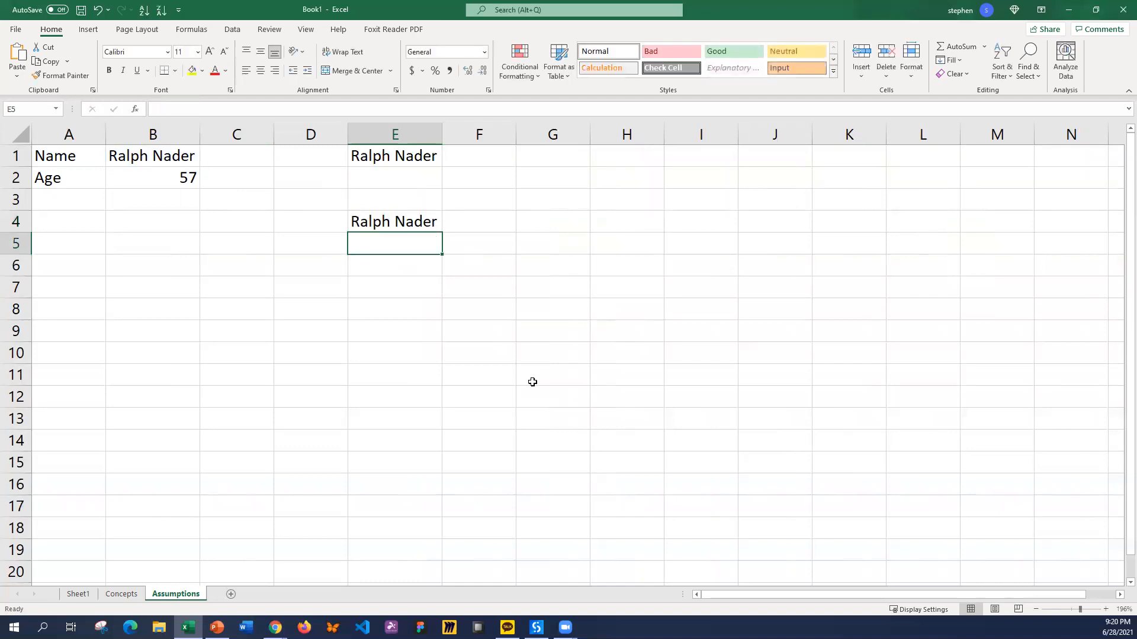
Step: Replace the formula in cell E4 with =B2 to reference the age
key("Up")
type("=")
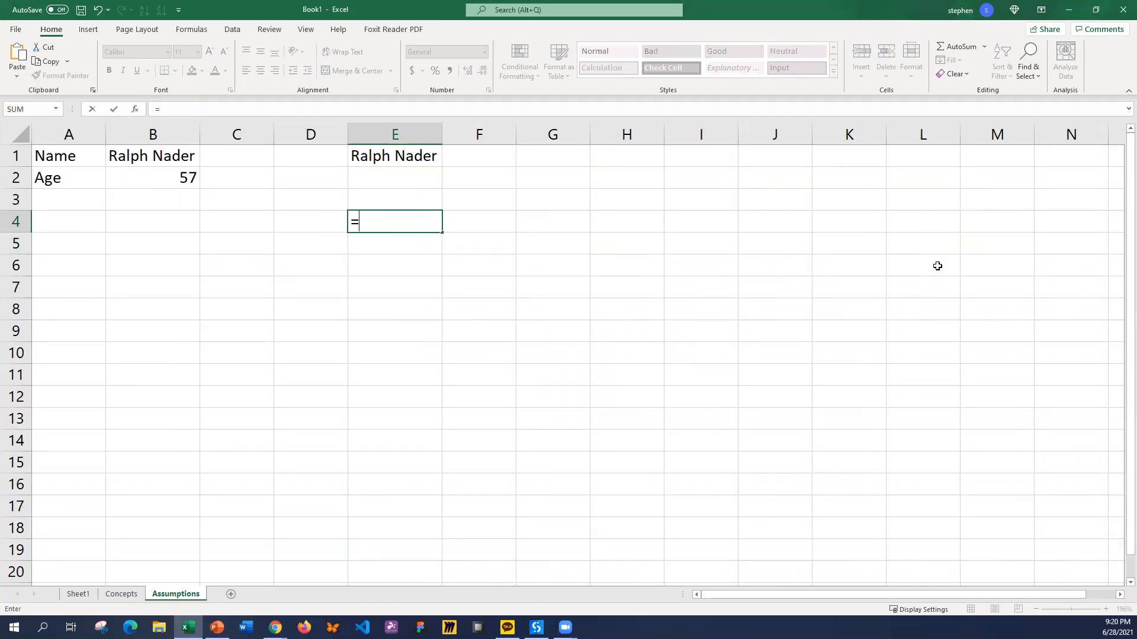
type("B2")
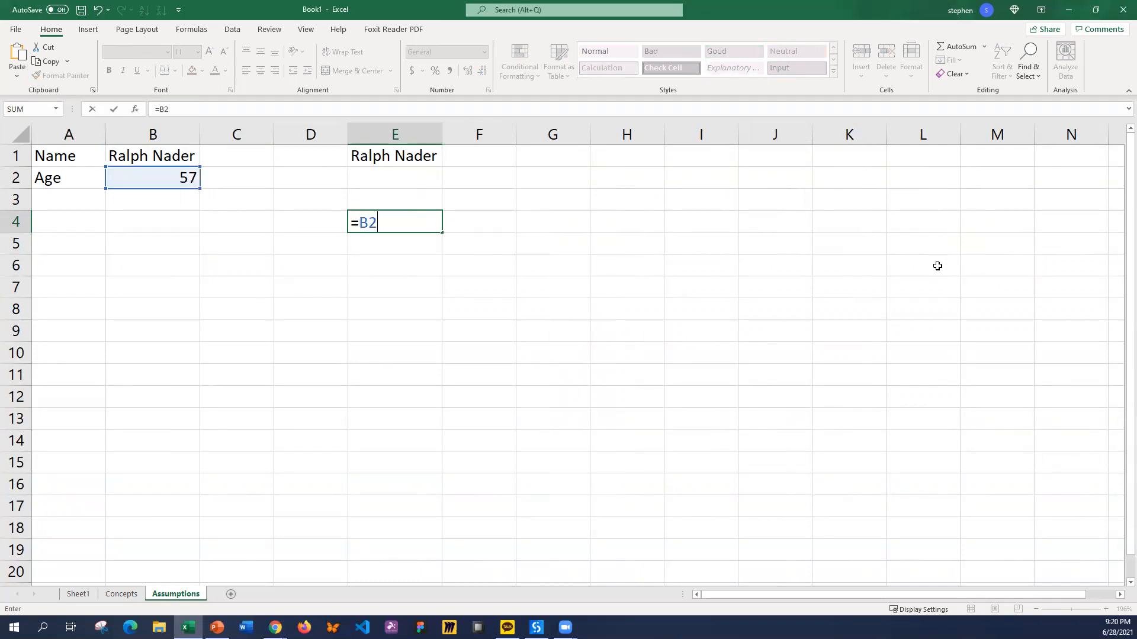
key("Return")
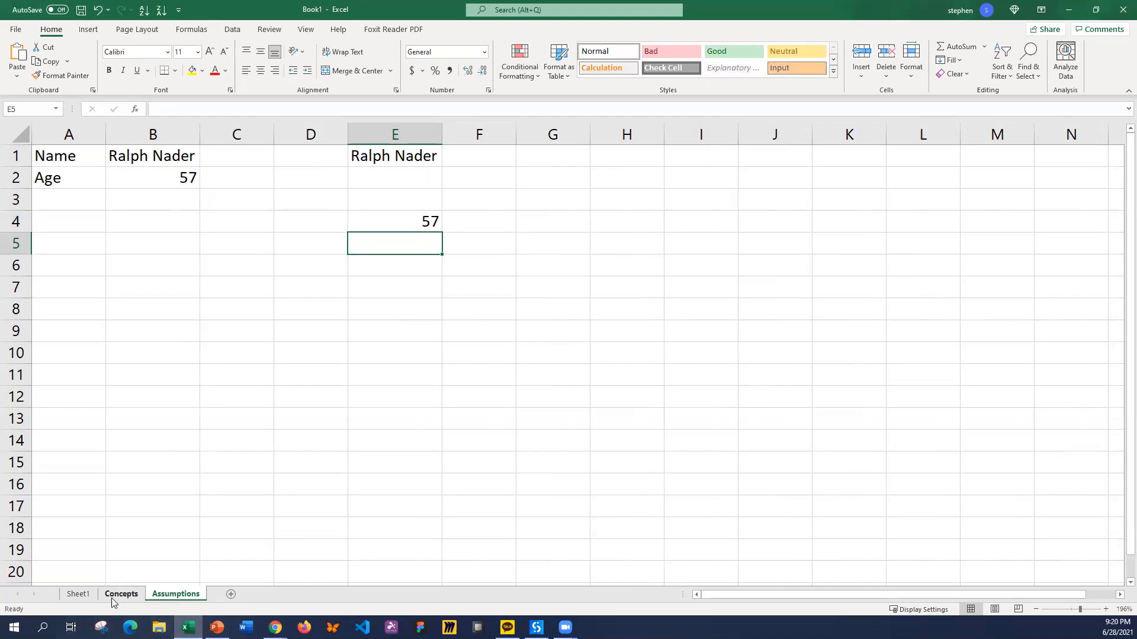
Step: Enter a formula in A1 of Sheet1 that references B1 on the Assumptions sheet, and widen column A to fit the name
left_click(77, 594)
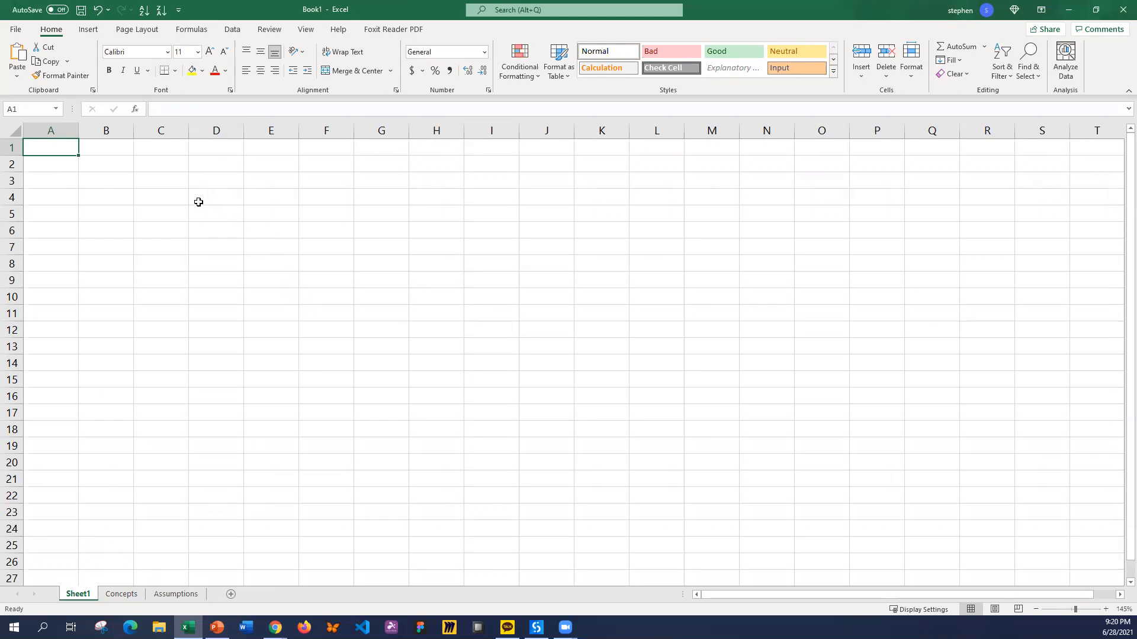
type("=")
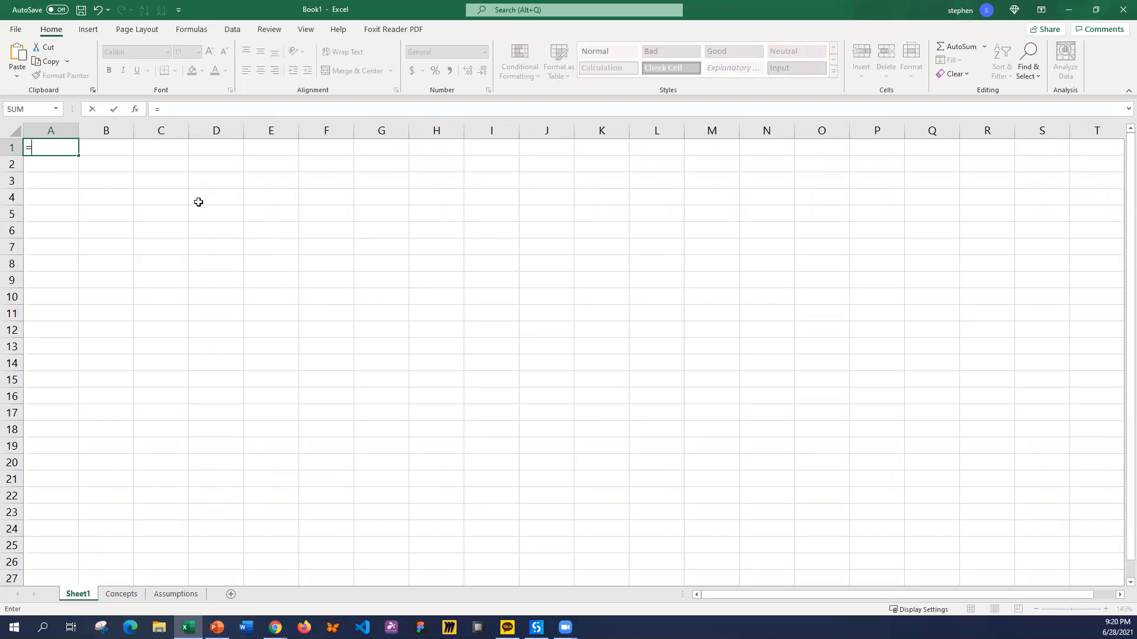
left_click(174, 598)
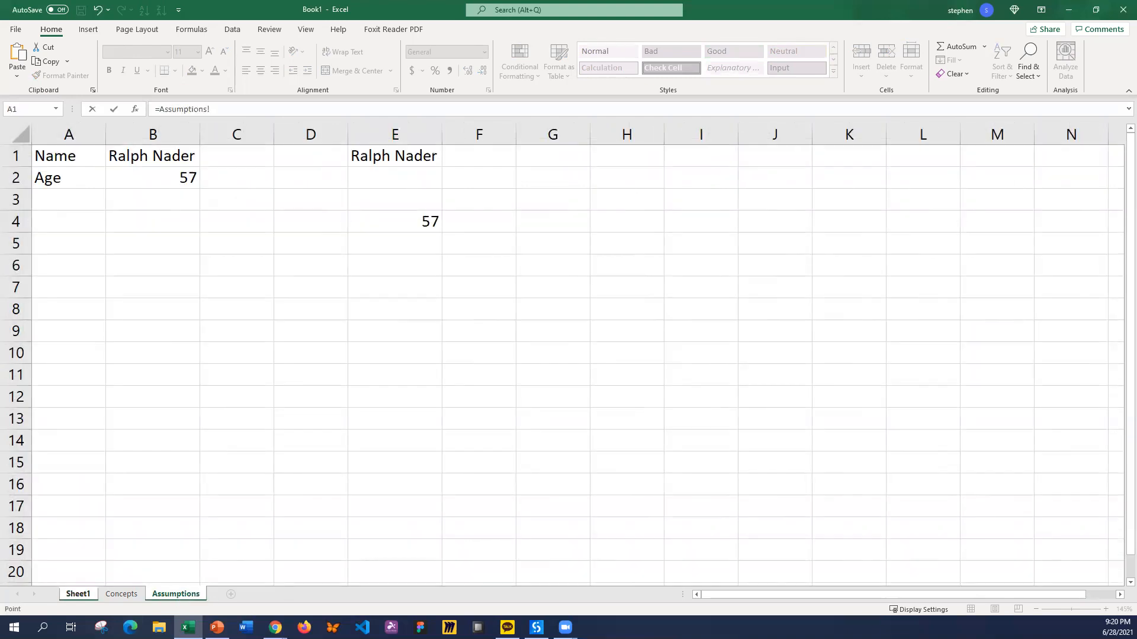
left_click(148, 155)
key("Return")
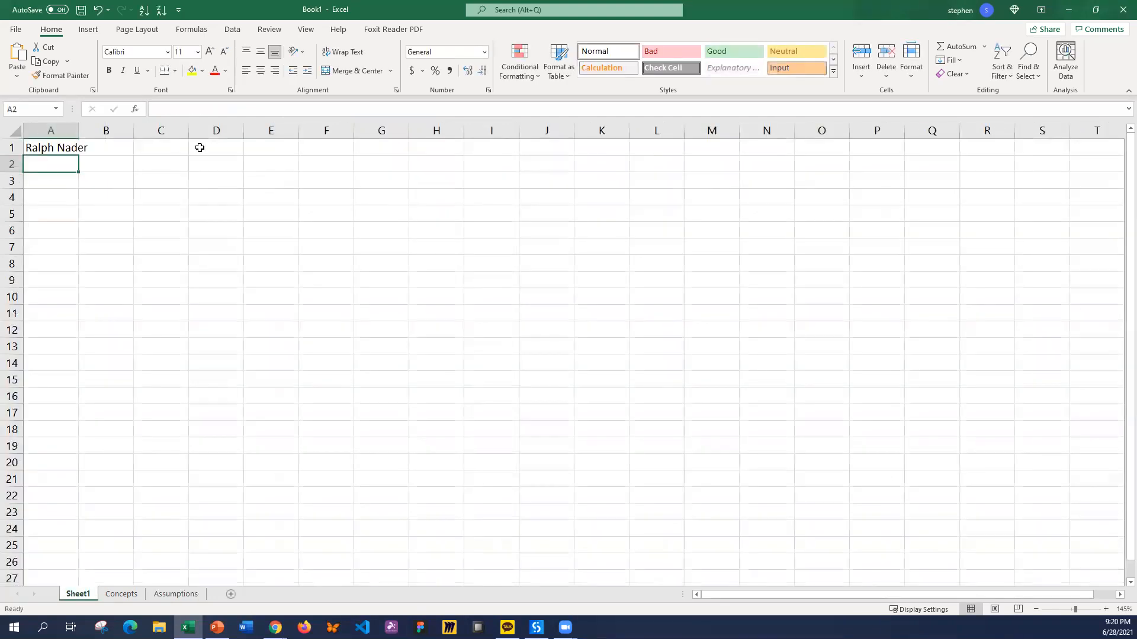
left_click_drag(81, 135, 93, 135)
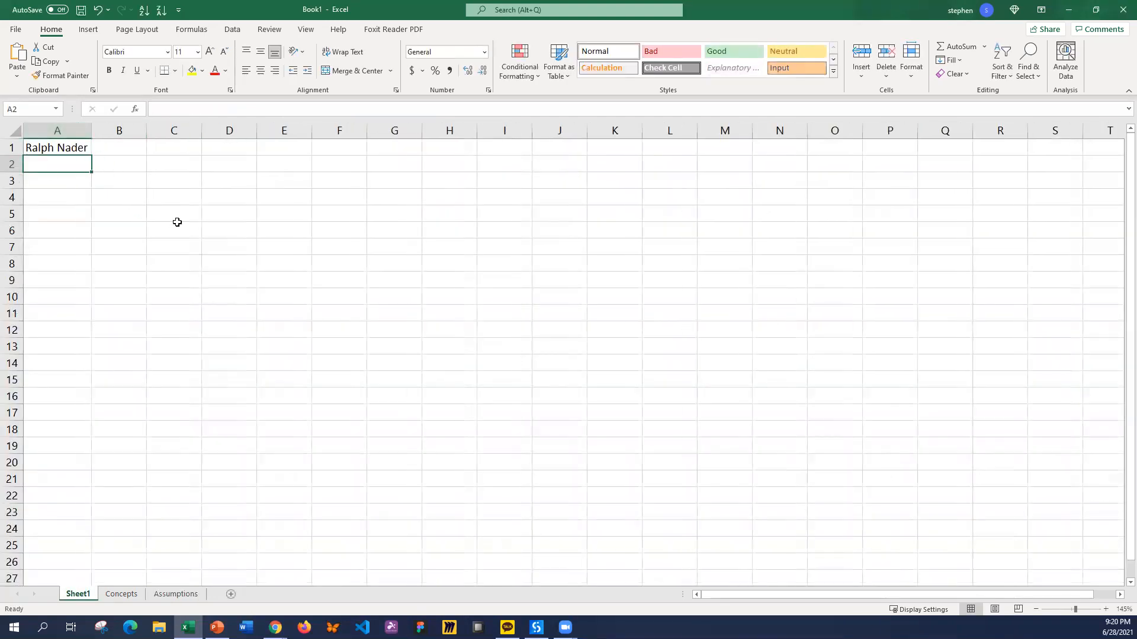
Step: Examine the cross-sheet reference in the formula of cell A1 on Sheet1
scroll(227, 249, "up", 1, "ctrl")
scroll(223, 249, "up", 2, "ctrl")
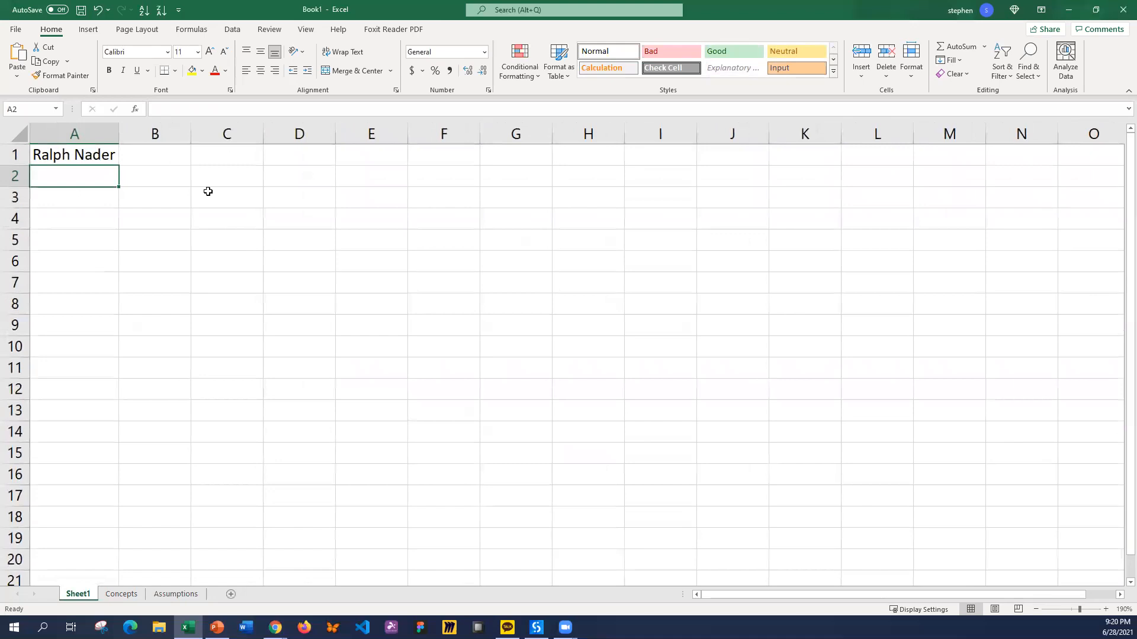
left_click(116, 155)
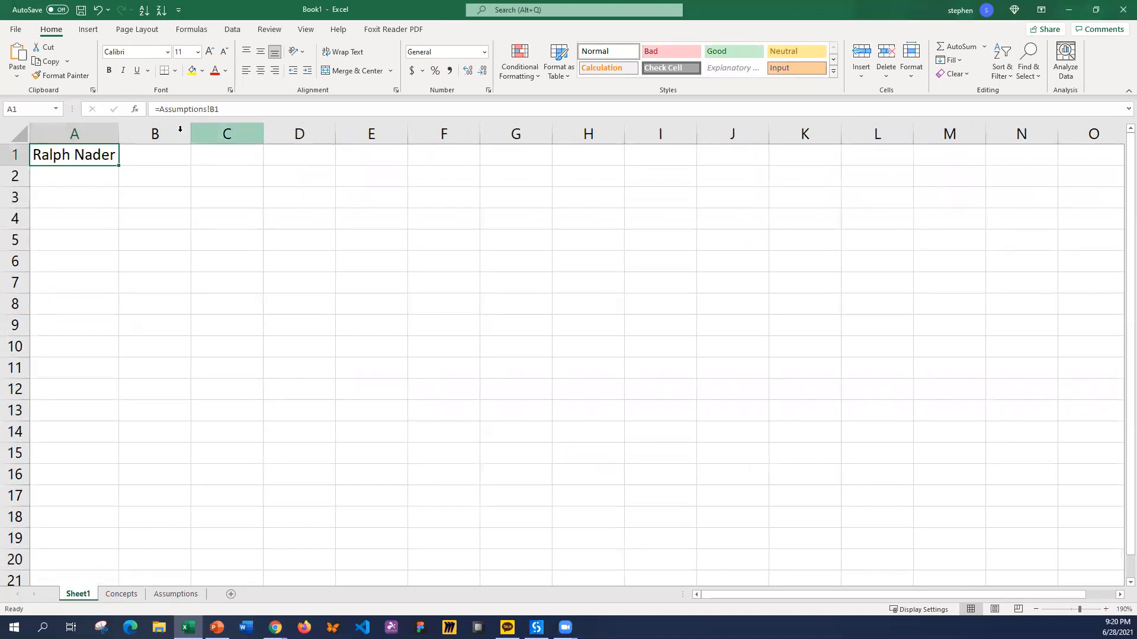
left_click(242, 107)
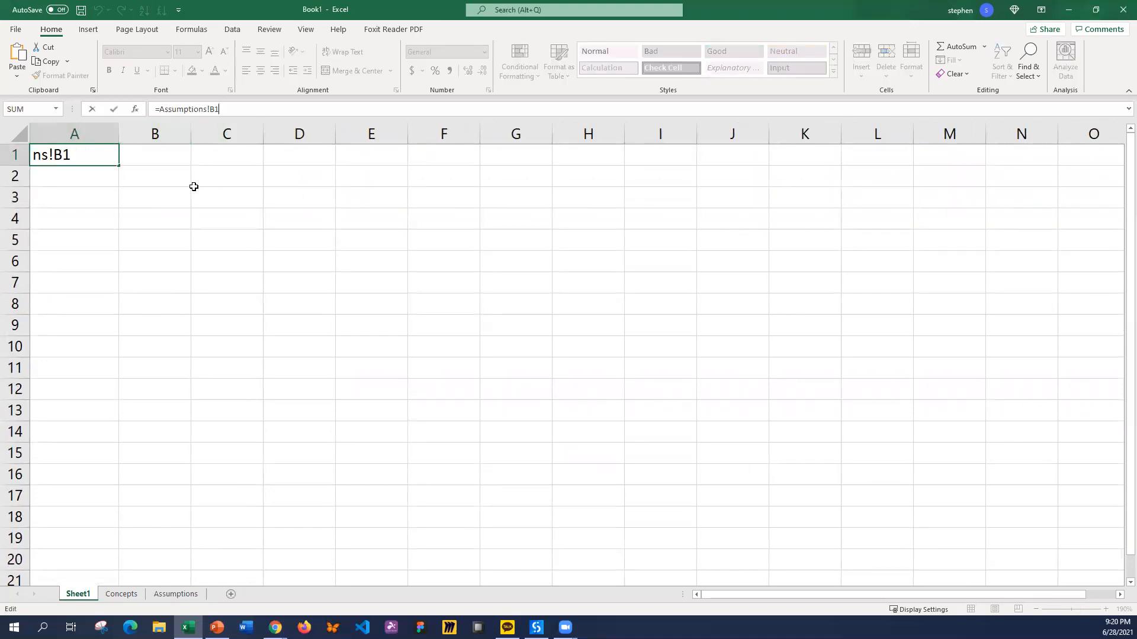
key("Escape")
double_click(93, 154)
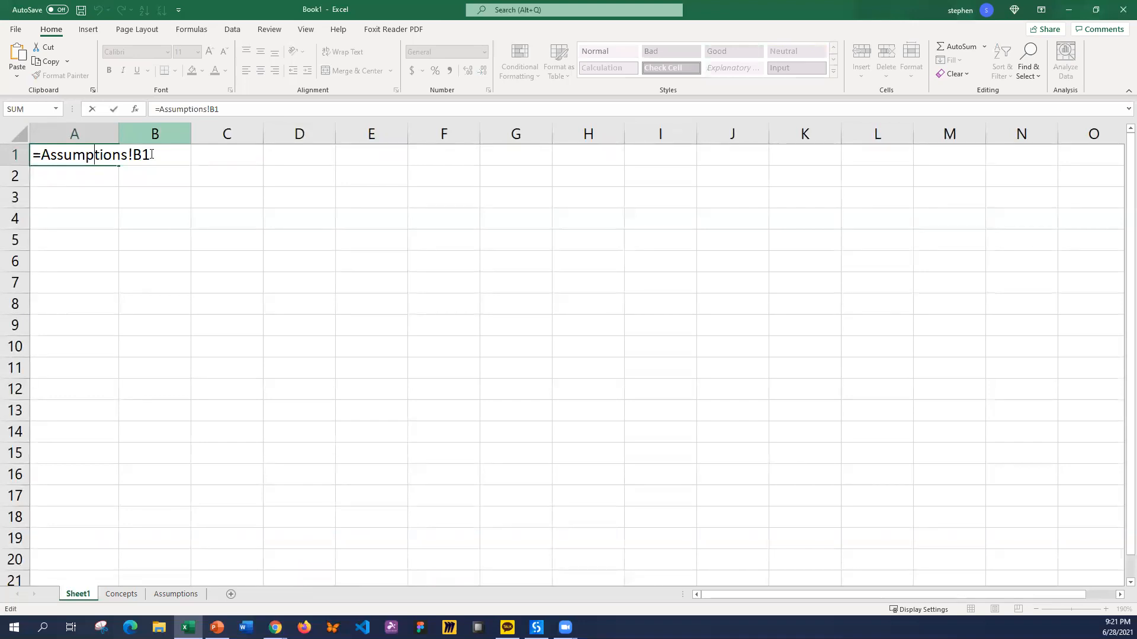
key("ctrl+Return")
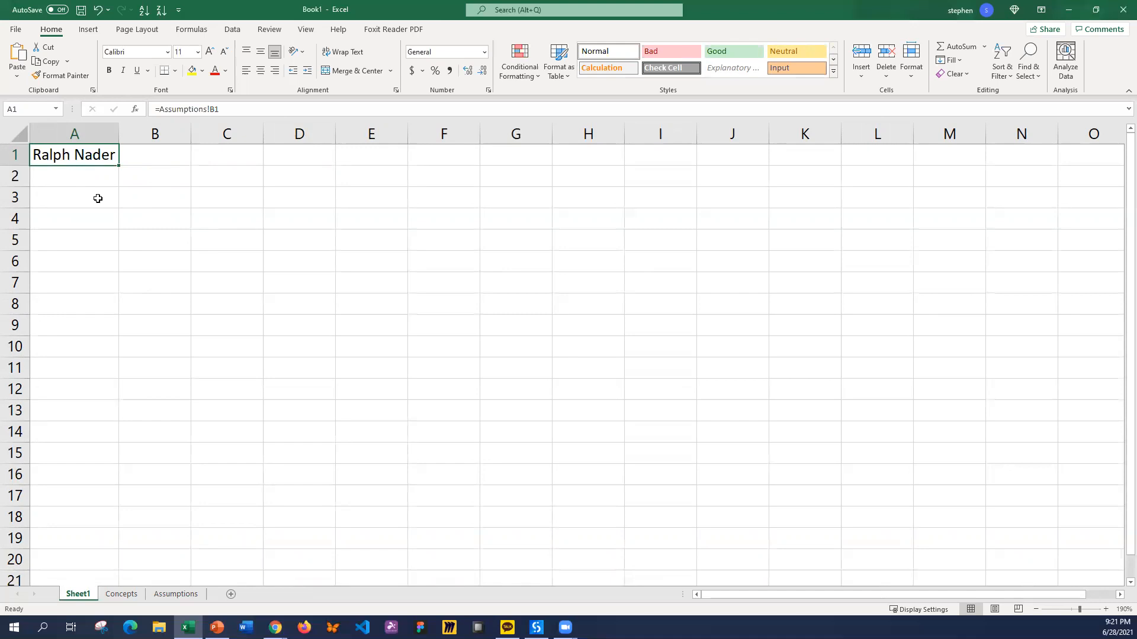
Step: On the Assumptions sheet, enter 20 in B5, 54 in B3 and 45 in B4
left_click(176, 594)
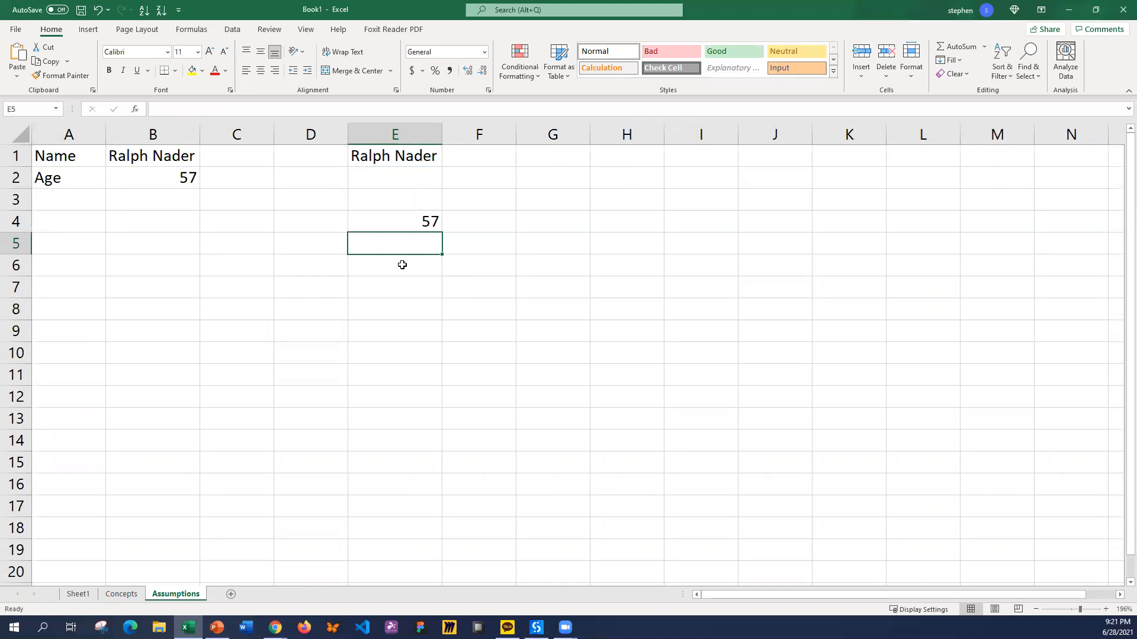
key("Left")
key("Left")
key("Left")
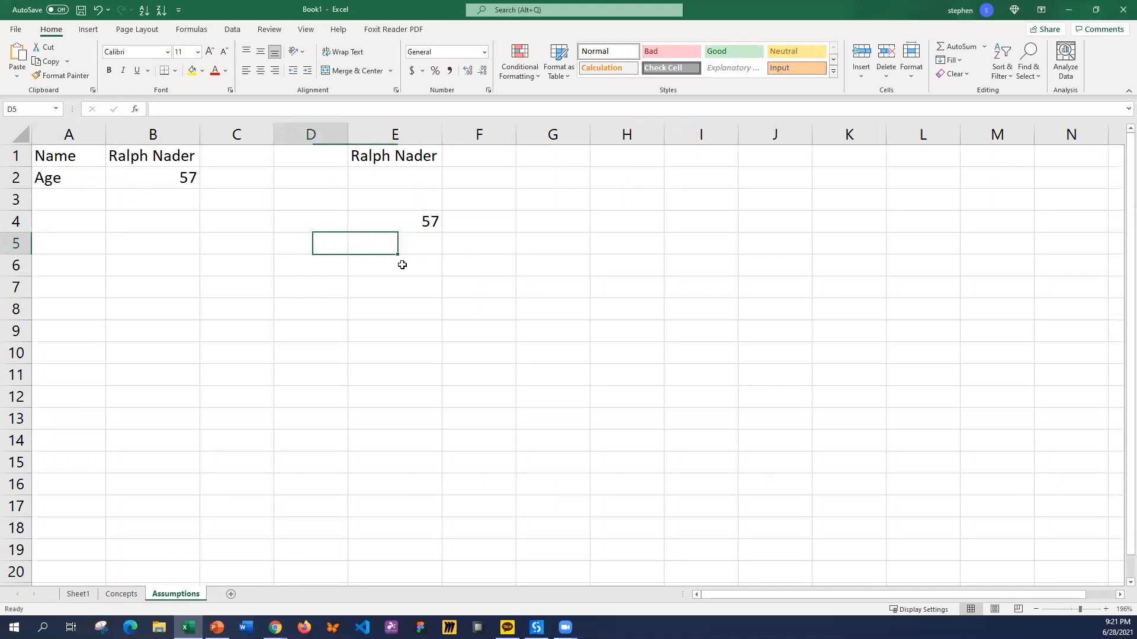
key("Left")
key("Right")
type("20")
key("Return")
key("Up")
key("Up")
key("Up")
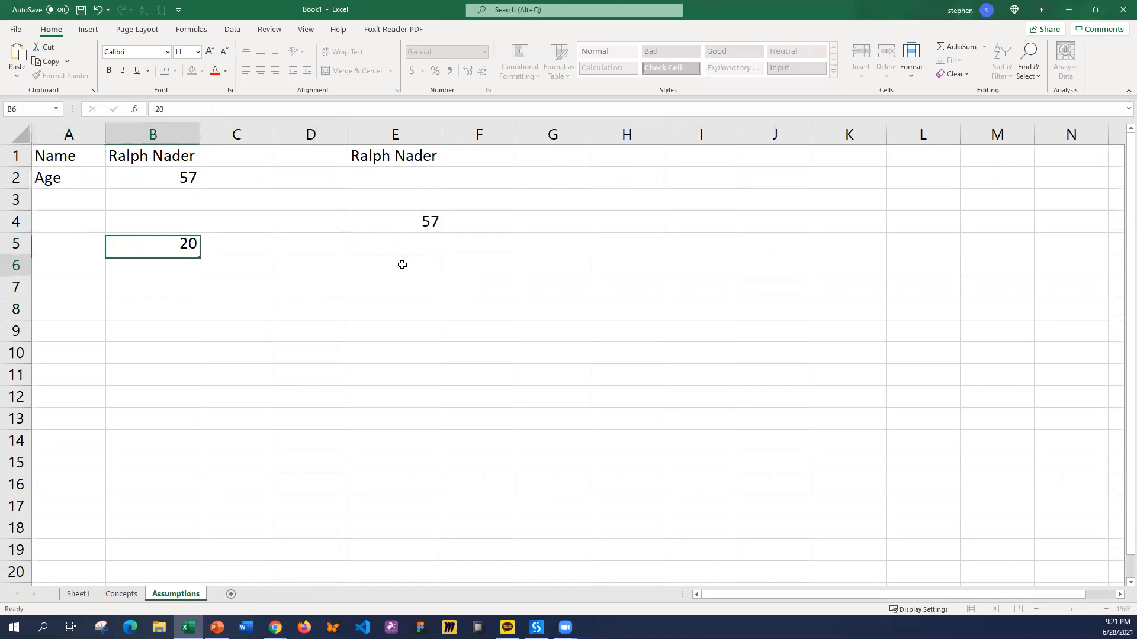
type("54")
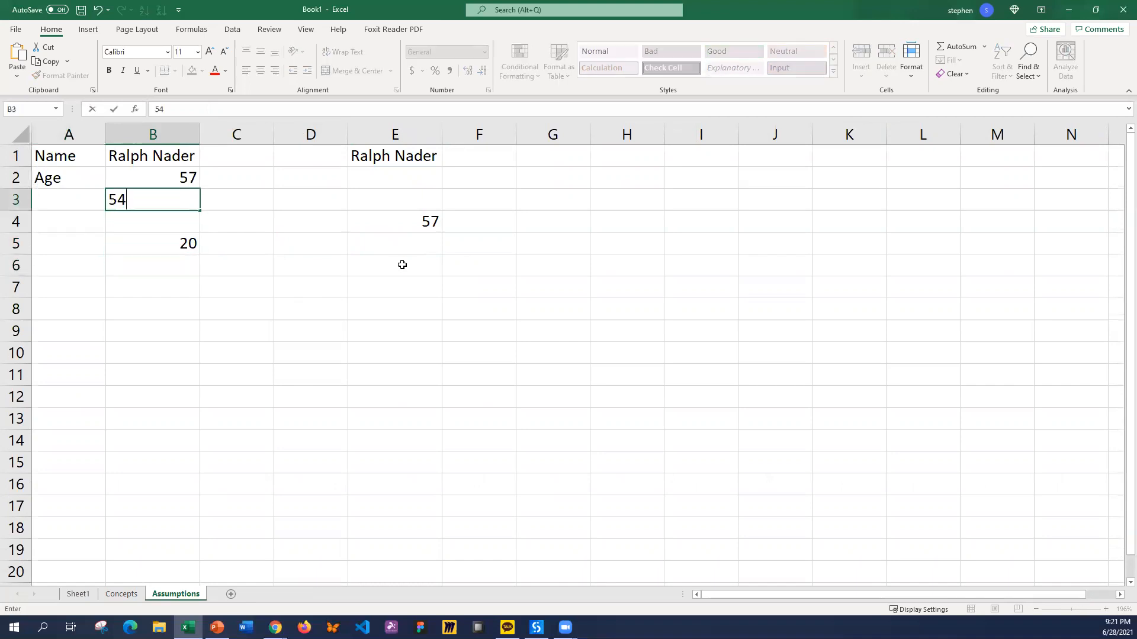
key("Return")
type("45")
key("Return")
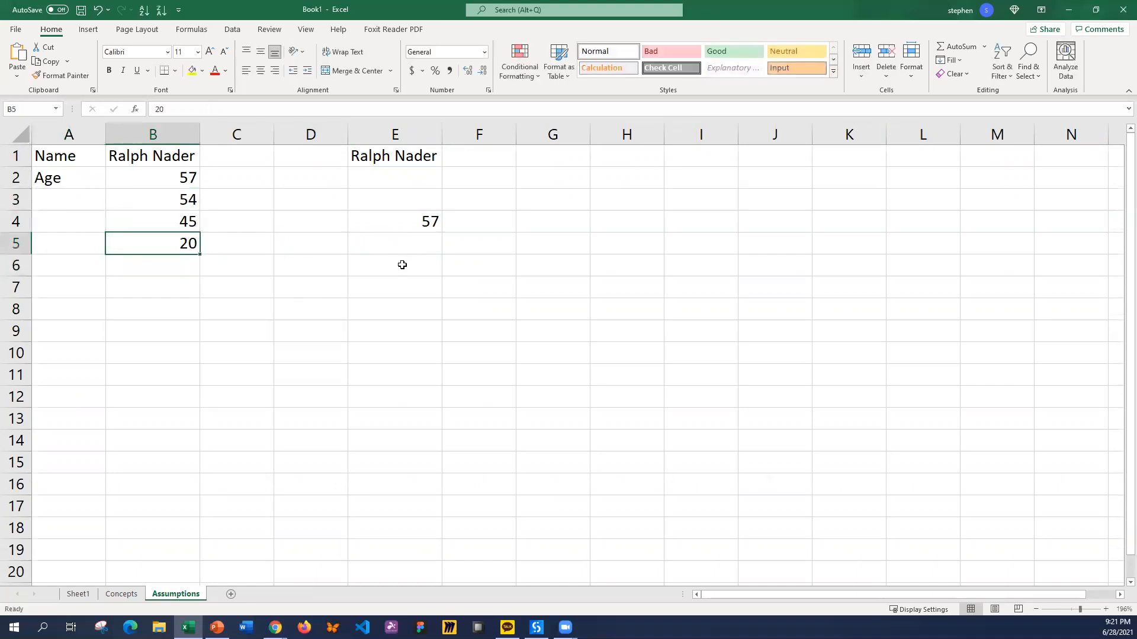
Step: Enter the formula =B2+B3+B4+B5 in cell B7 of the Assumptions sheet to add the four numbers individually
left_click(172, 287)
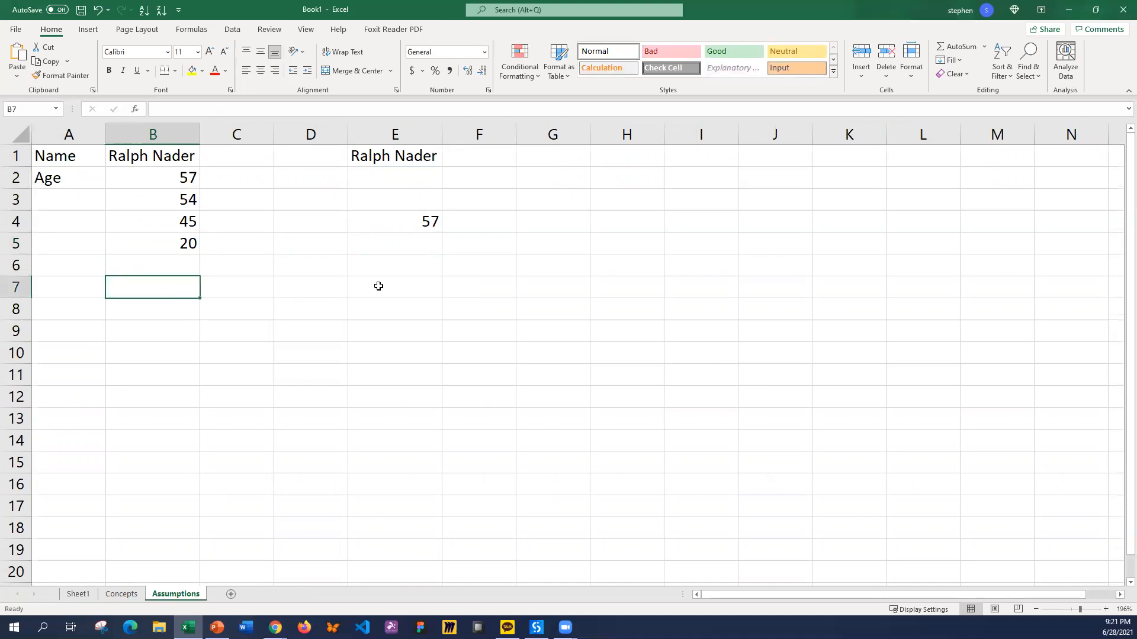
type("=")
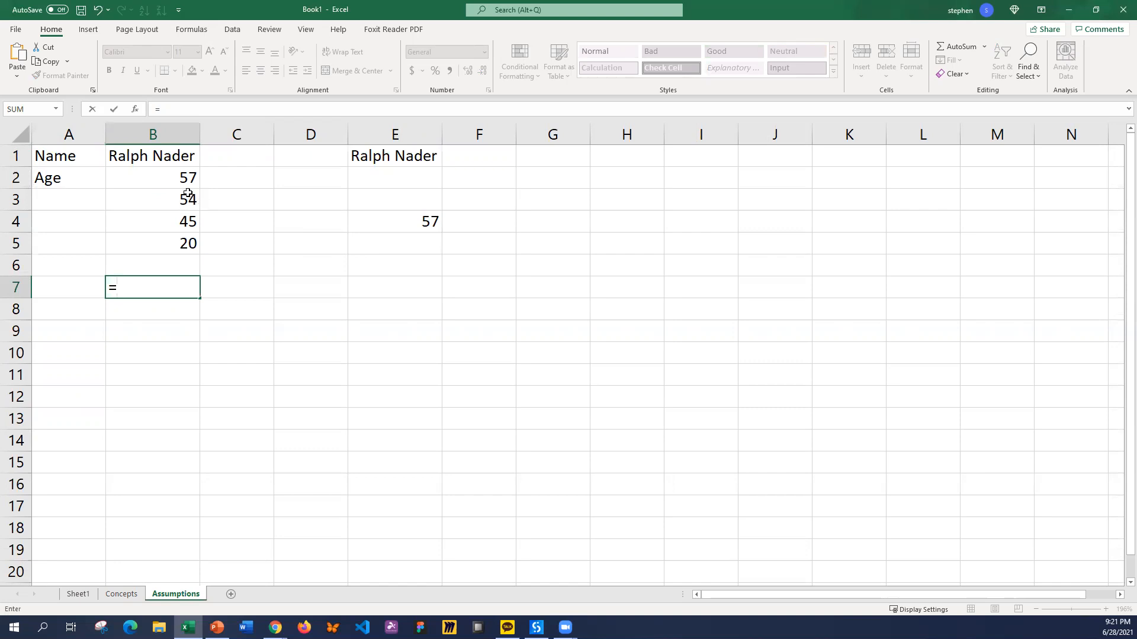
left_click(154, 173)
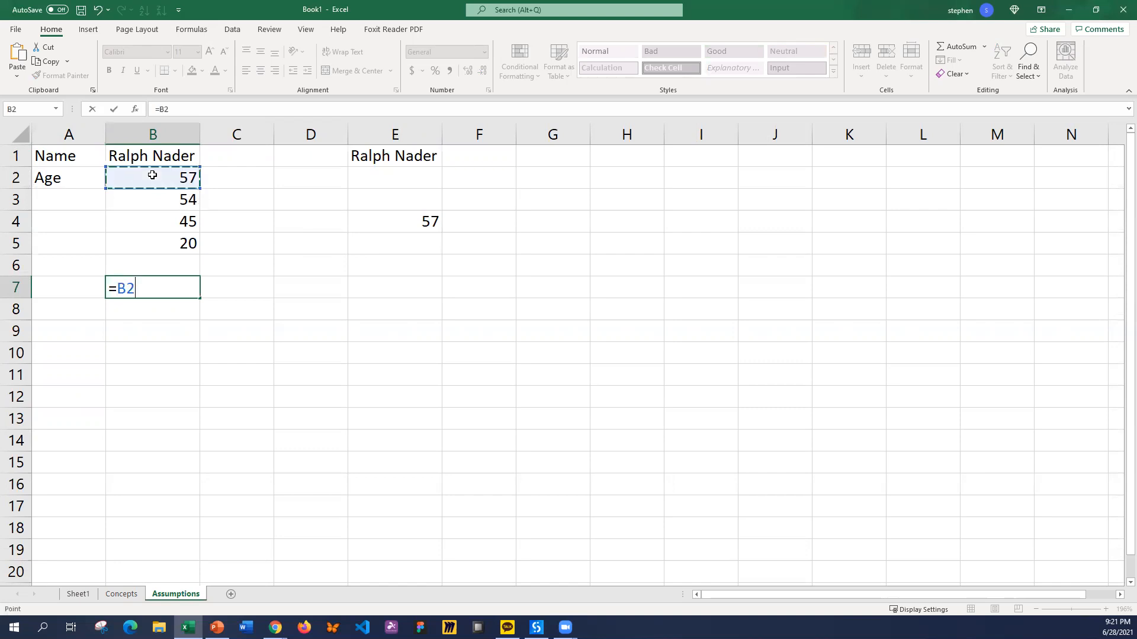
type("+")
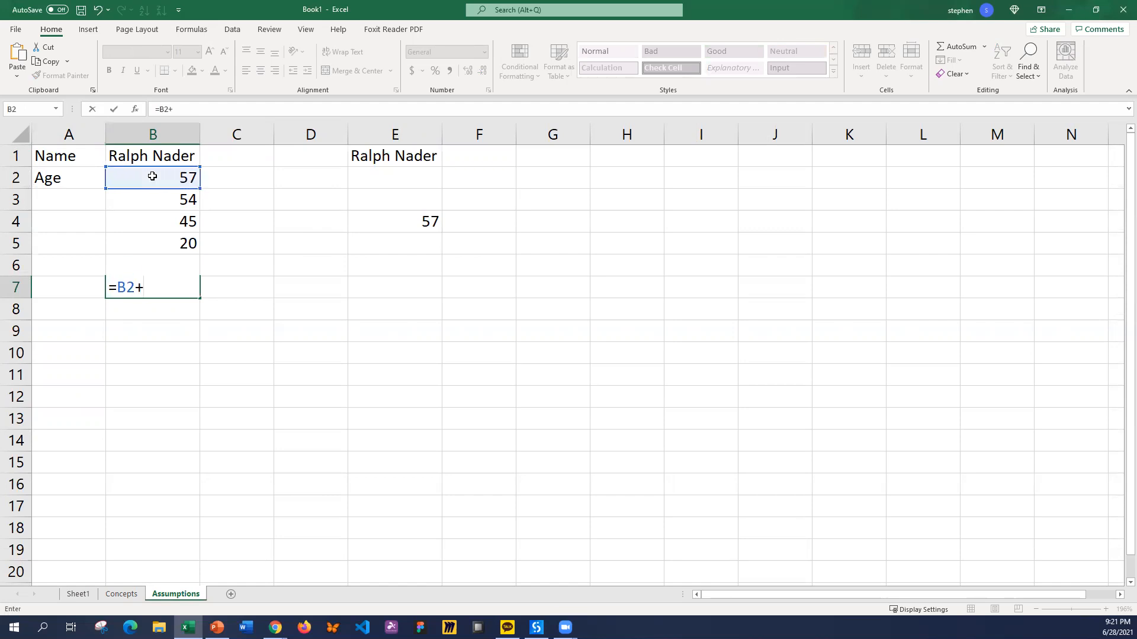
left_click(140, 196)
type("+")
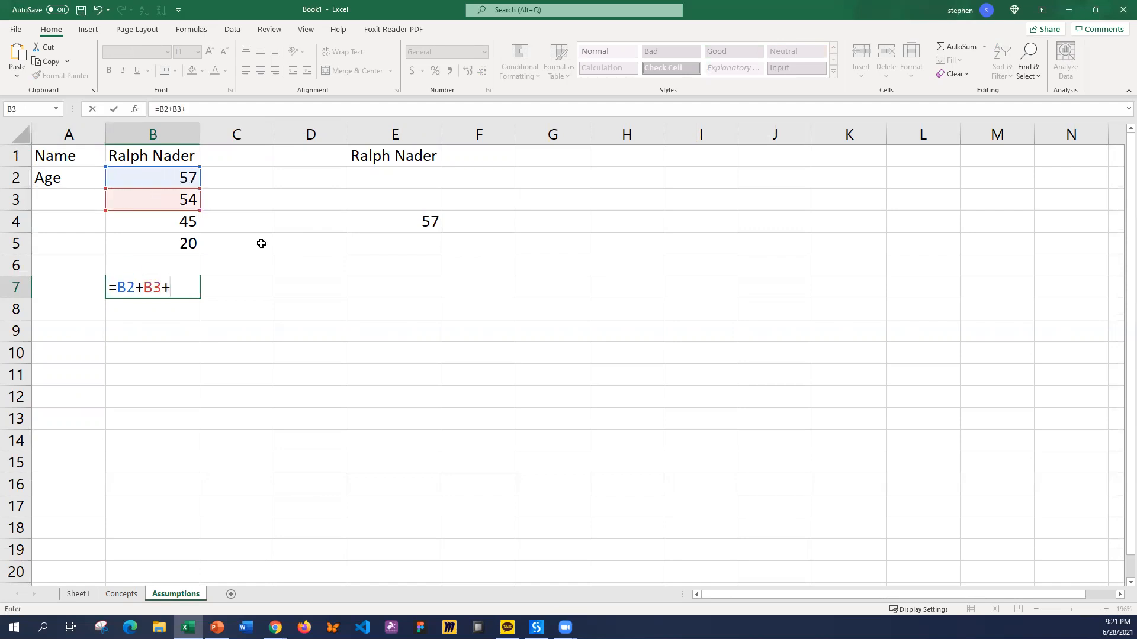
left_click(171, 221)
type("+")
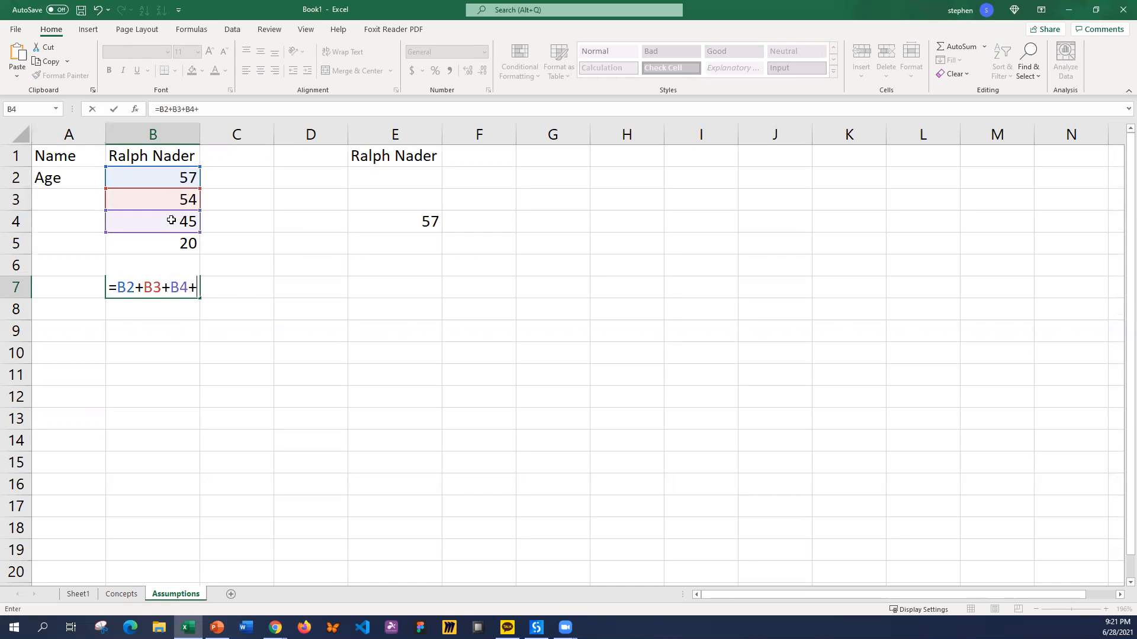
left_click(164, 245)
key("Return")
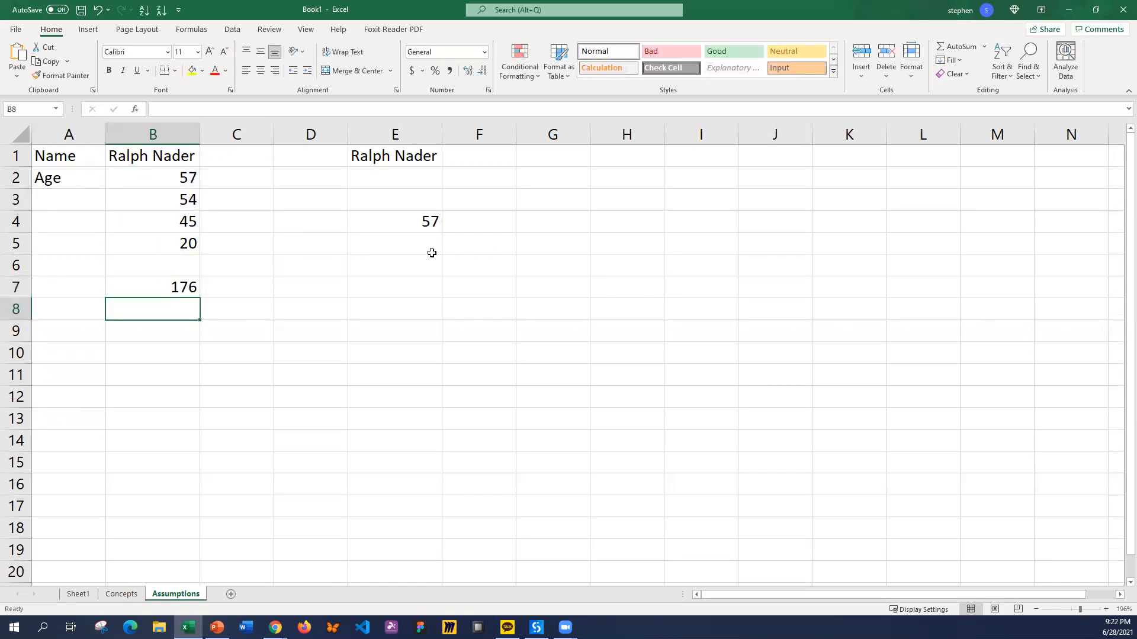
Step: Enter the formula =SUM(B2:B5) in cell B8 to total the same numbers with a function
type("=")
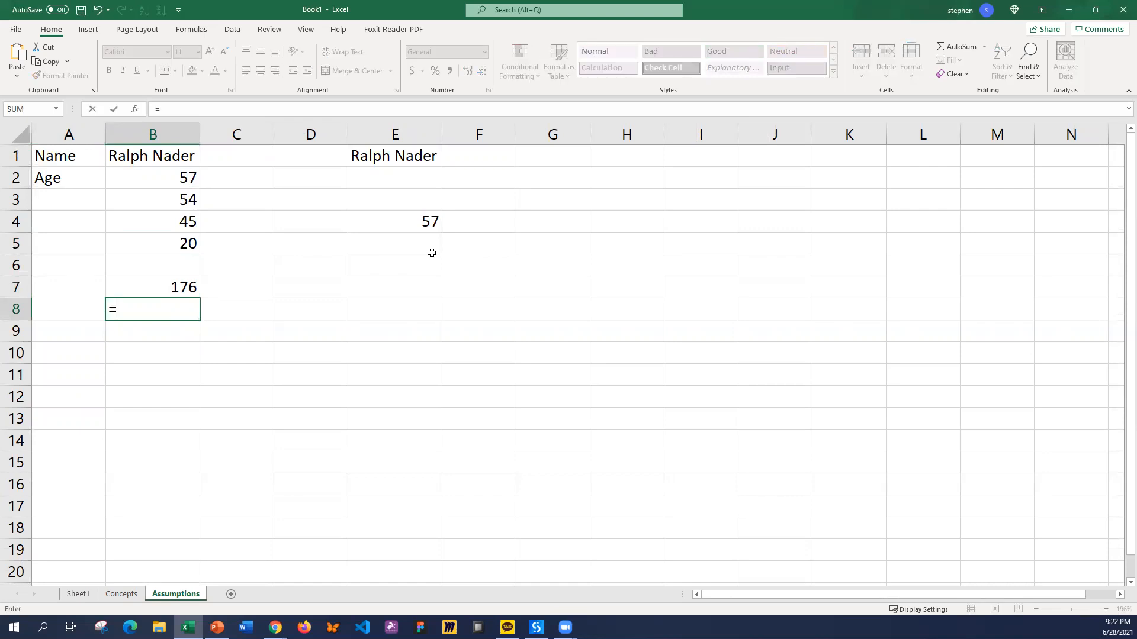
type("sum")
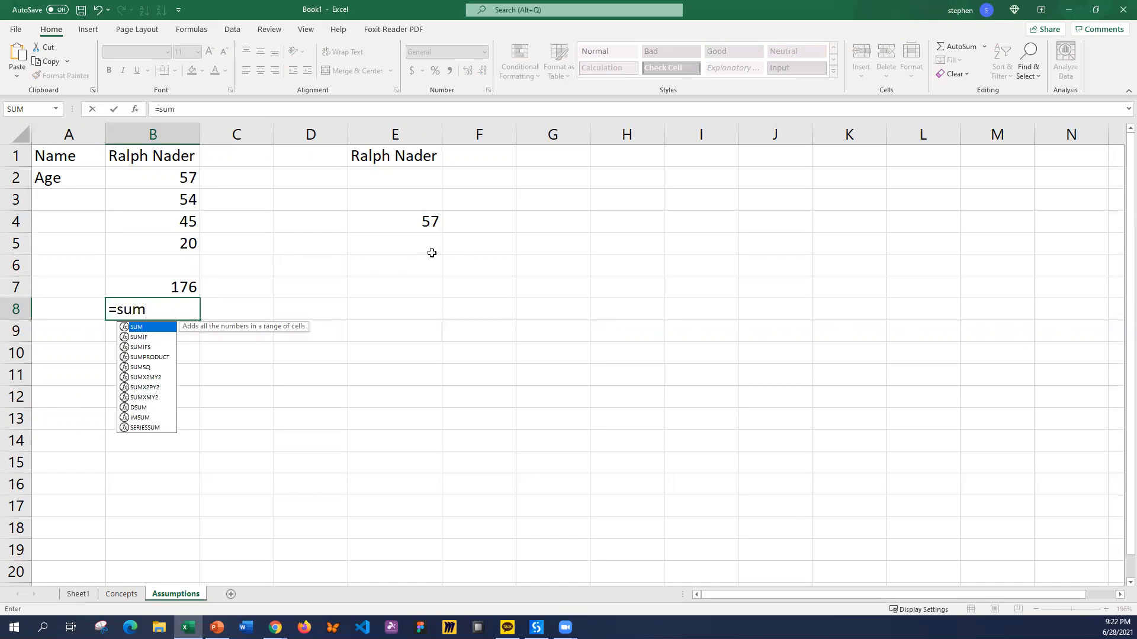
type("(")
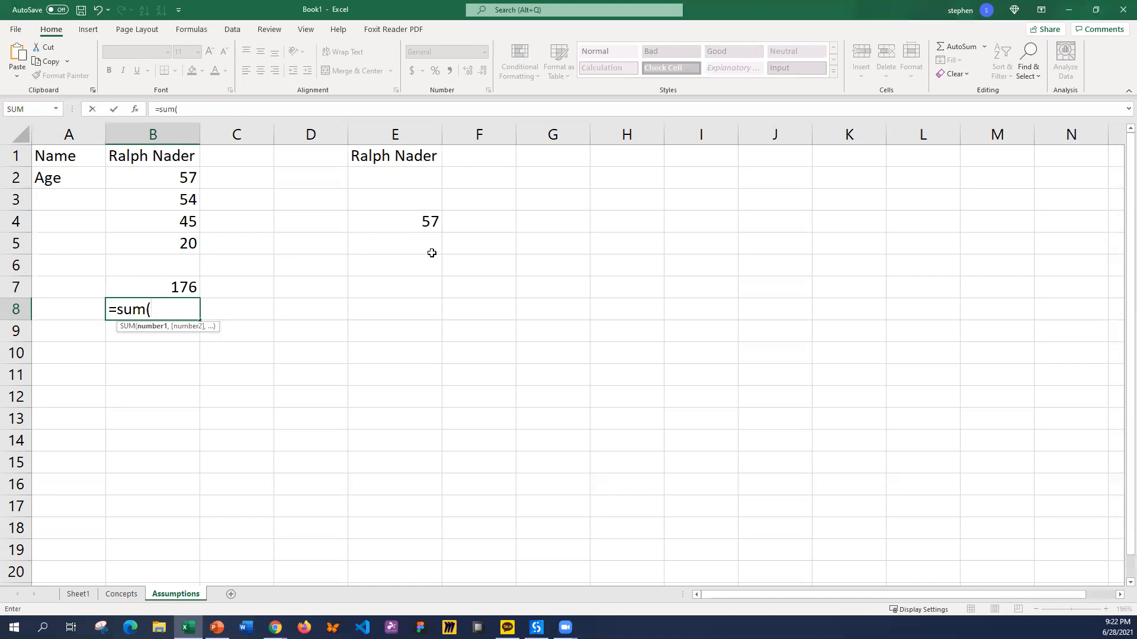
key("Down")
left_click_drag(181, 172, 188, 246)
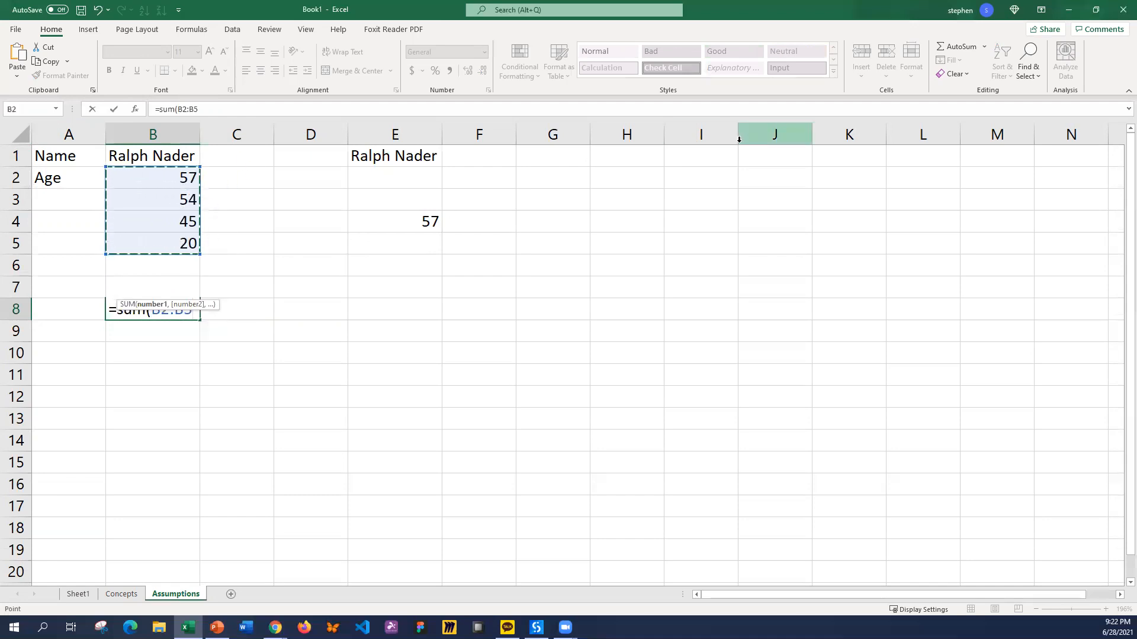
type(")")
key("Return")
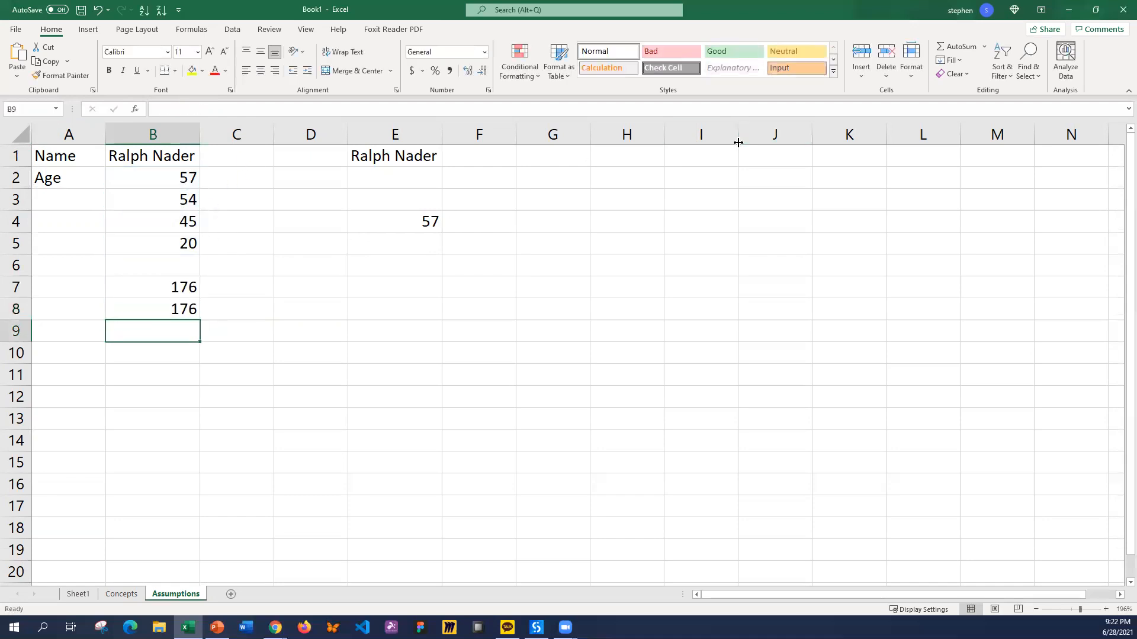
Step: Compare the cell-by-cell addition formula in B7 with the SUM function in B8
left_click(173, 288)
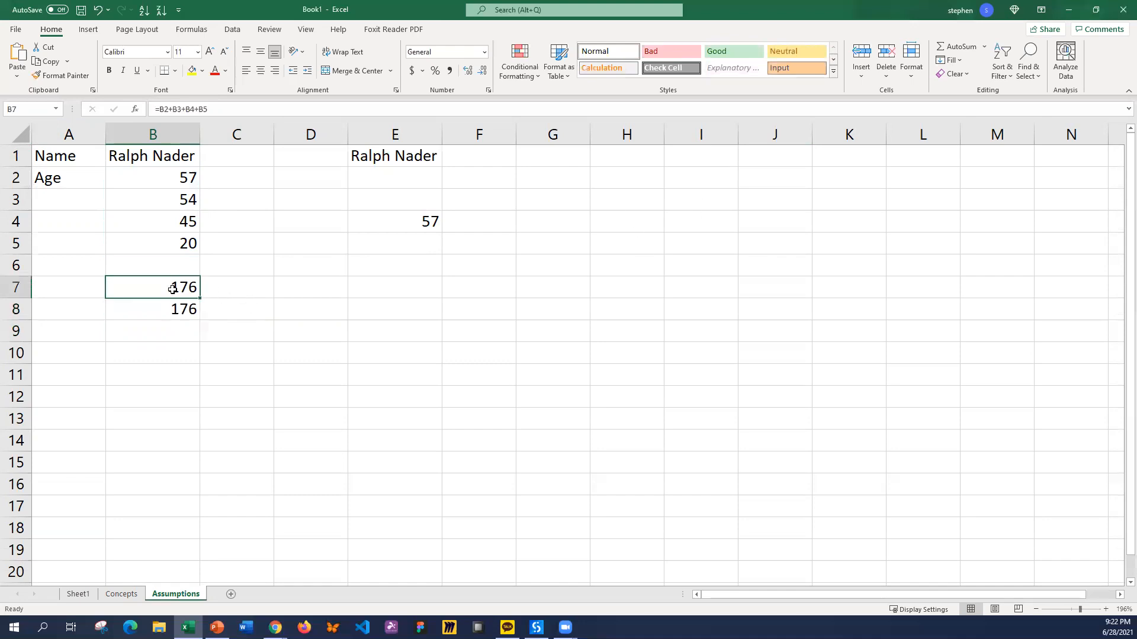
double_click(141, 287)
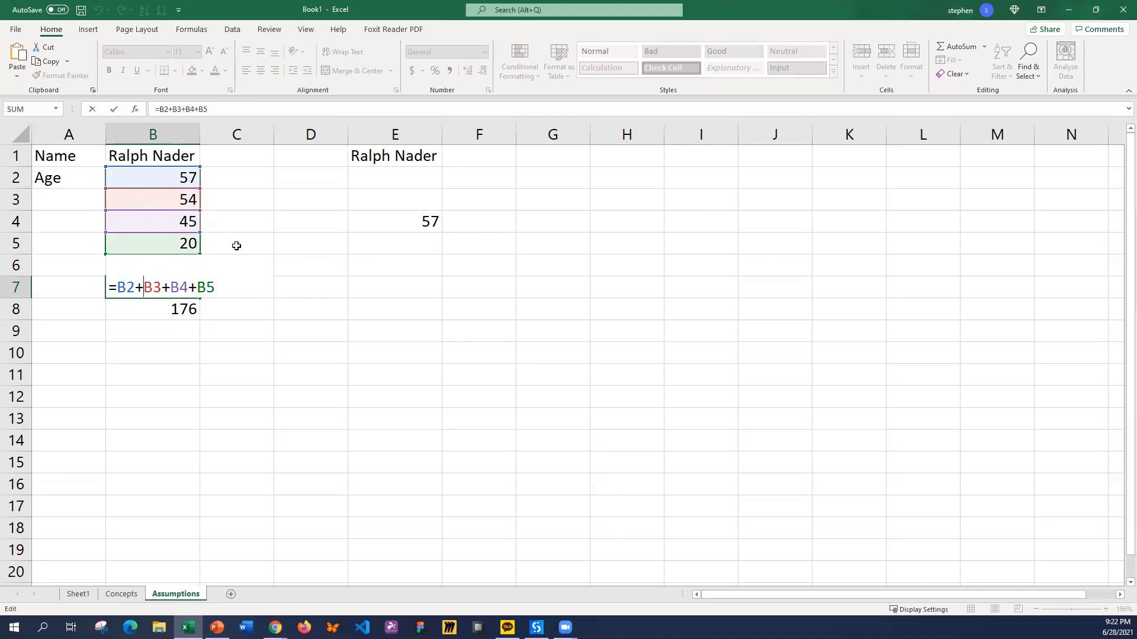
key("Escape")
left_click(167, 311)
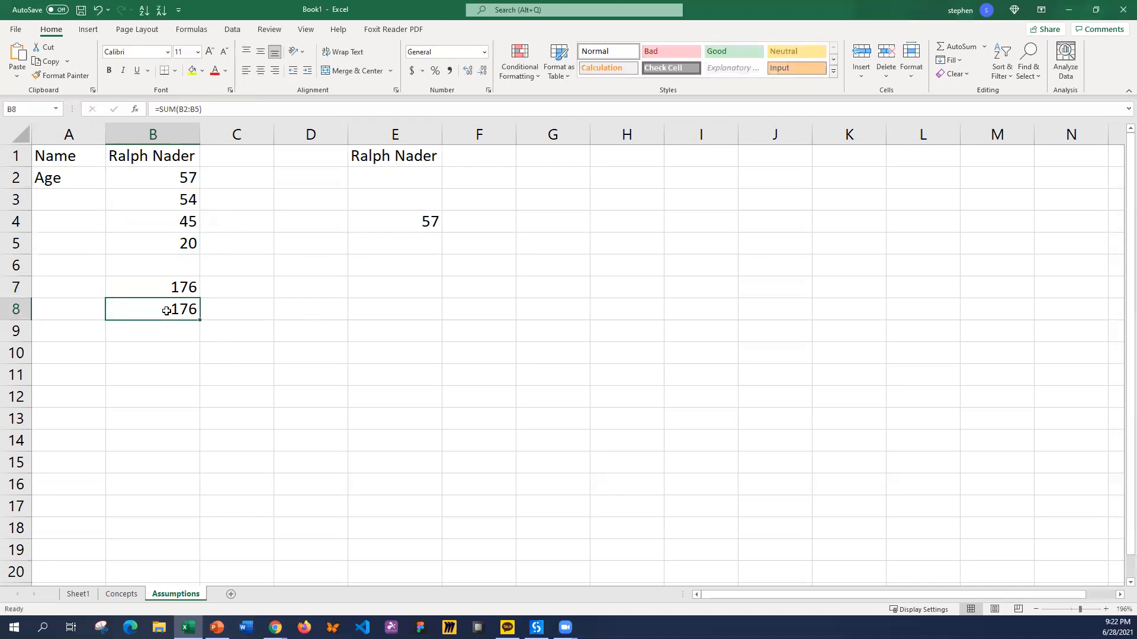
double_click(167, 310)
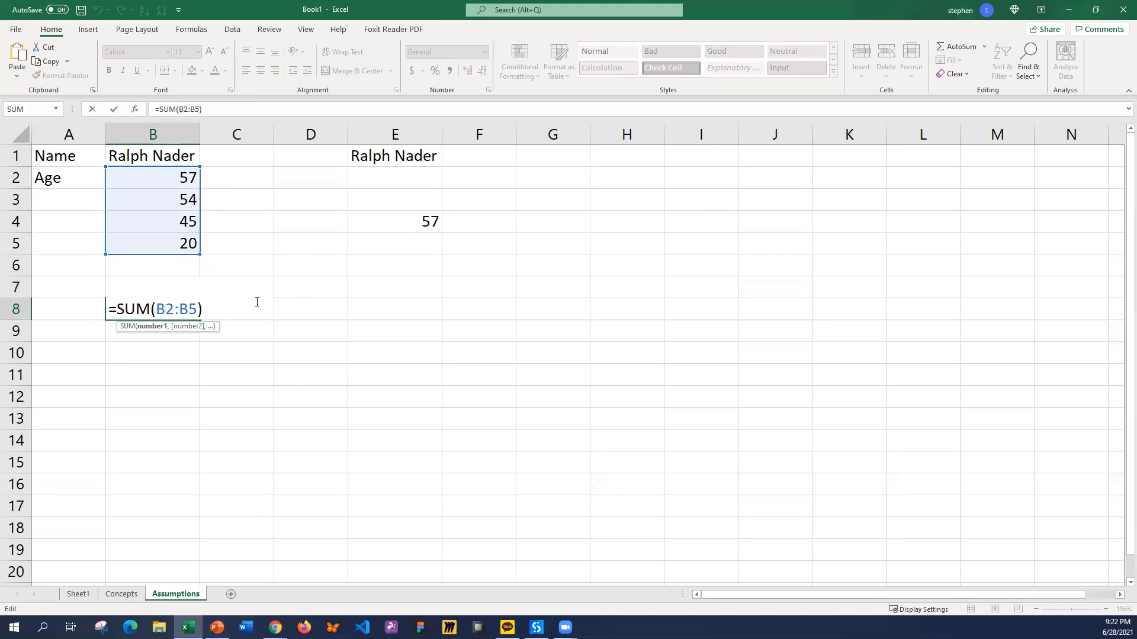
key("Escape")
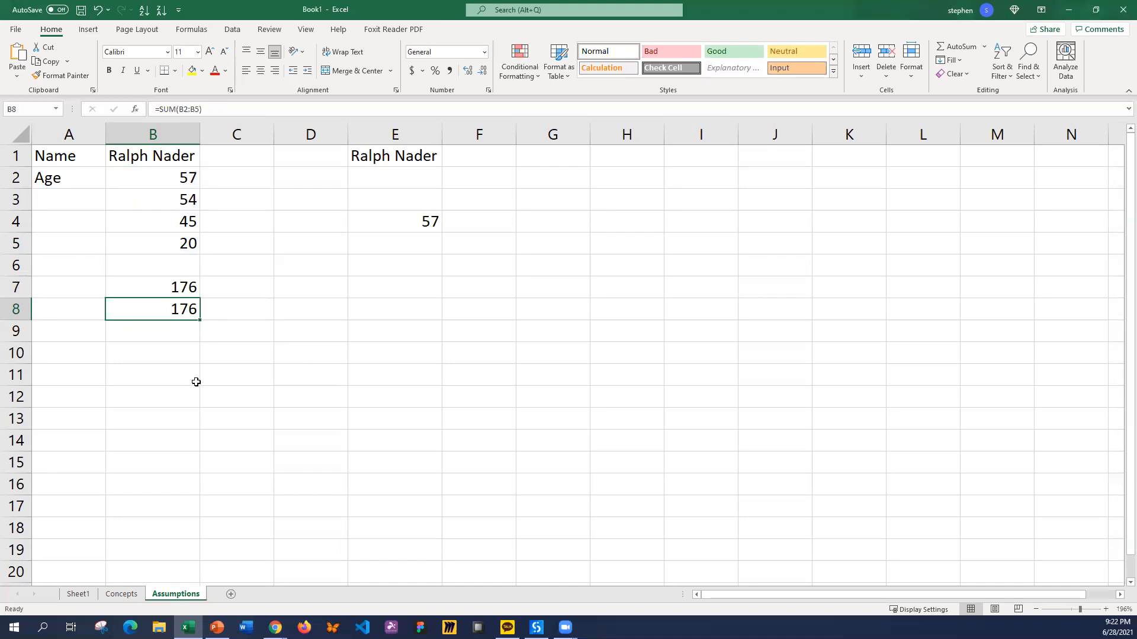
Step: In A3 of Sheet1, enter a SUM formula totalling the range B2:B5 on the Assumptions sheet
left_click(78, 596)
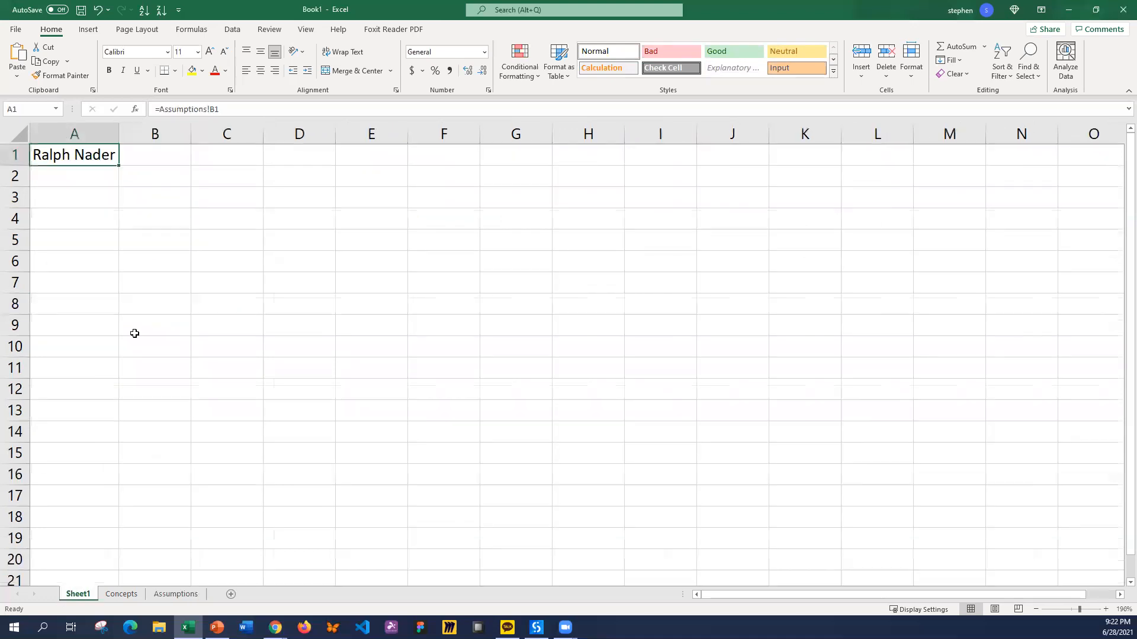
left_click(86, 197)
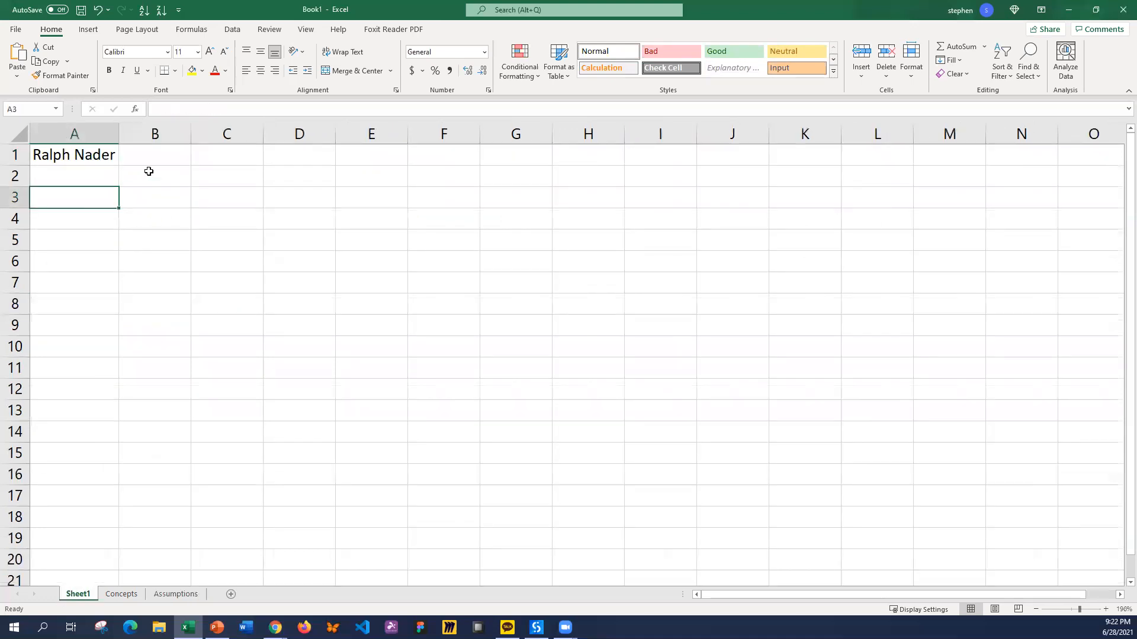
type("=")
type("sum(")
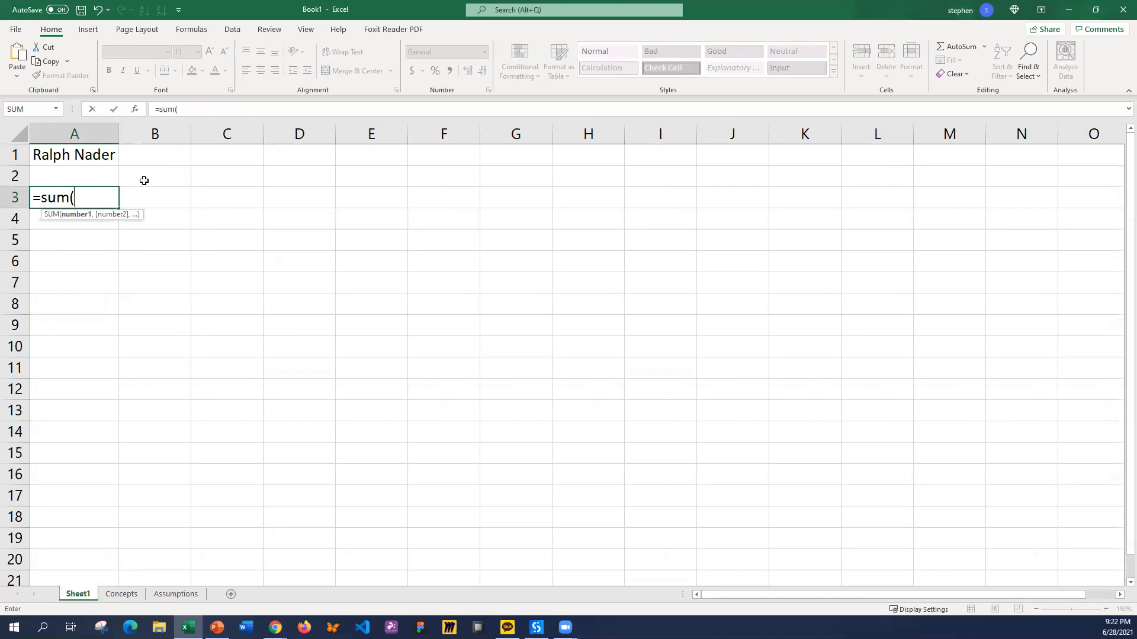
left_click(161, 601)
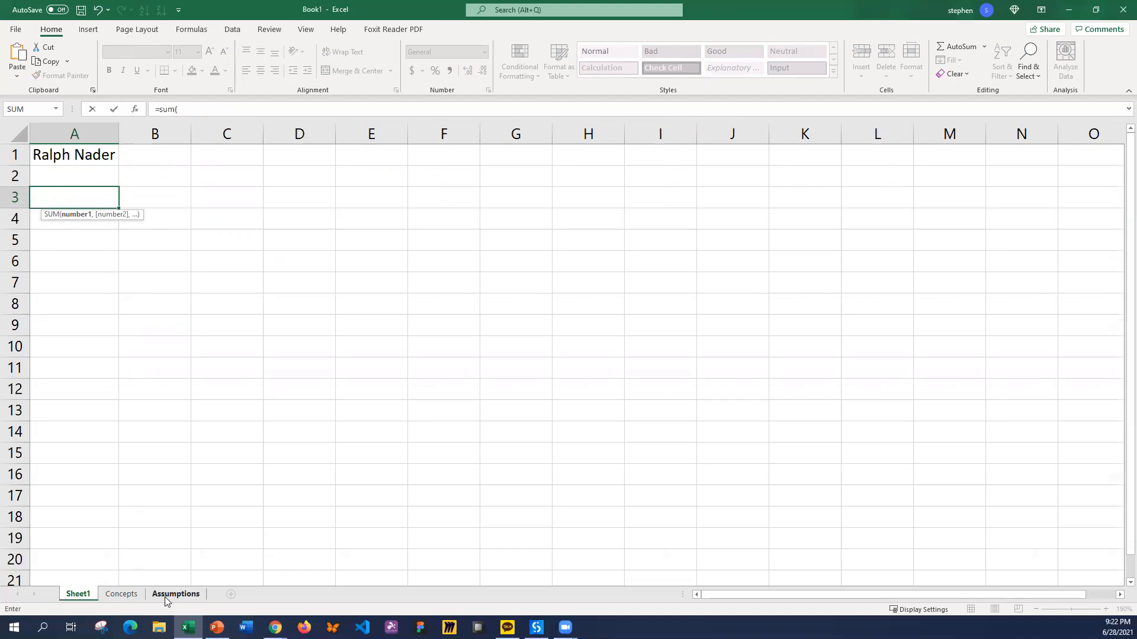
left_click_drag(186, 177, 182, 244)
key("Return")
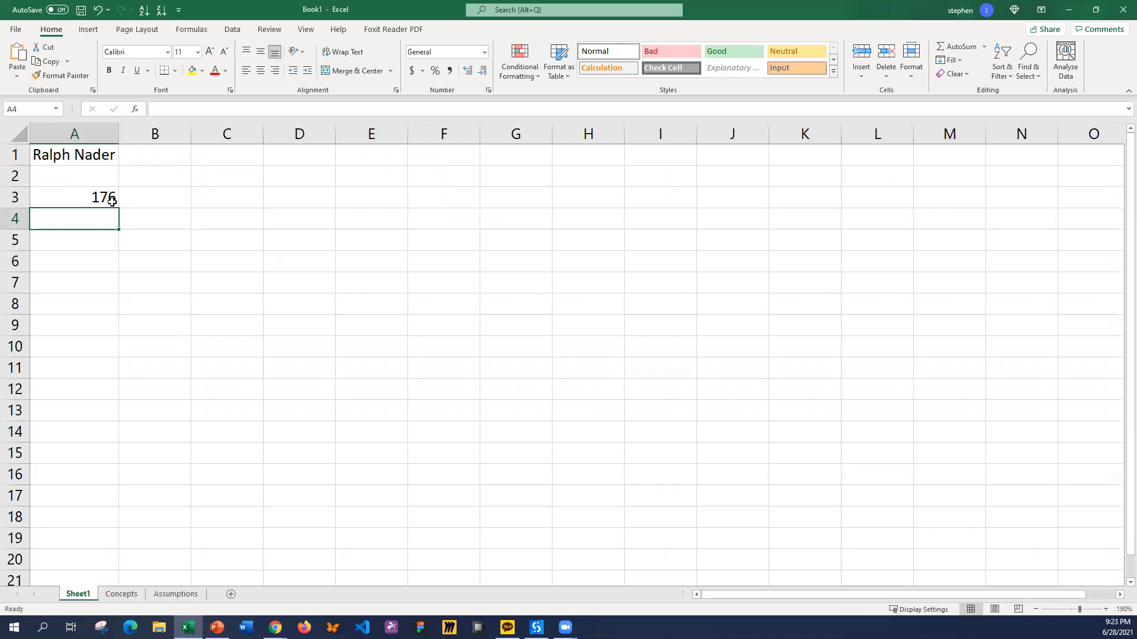
Step: On the Concepts sheet, fill the terms CELL through SHEET (A1:A5) and FORMULA and FUNCTION (A9:A10) with yellow
left_click(118, 594)
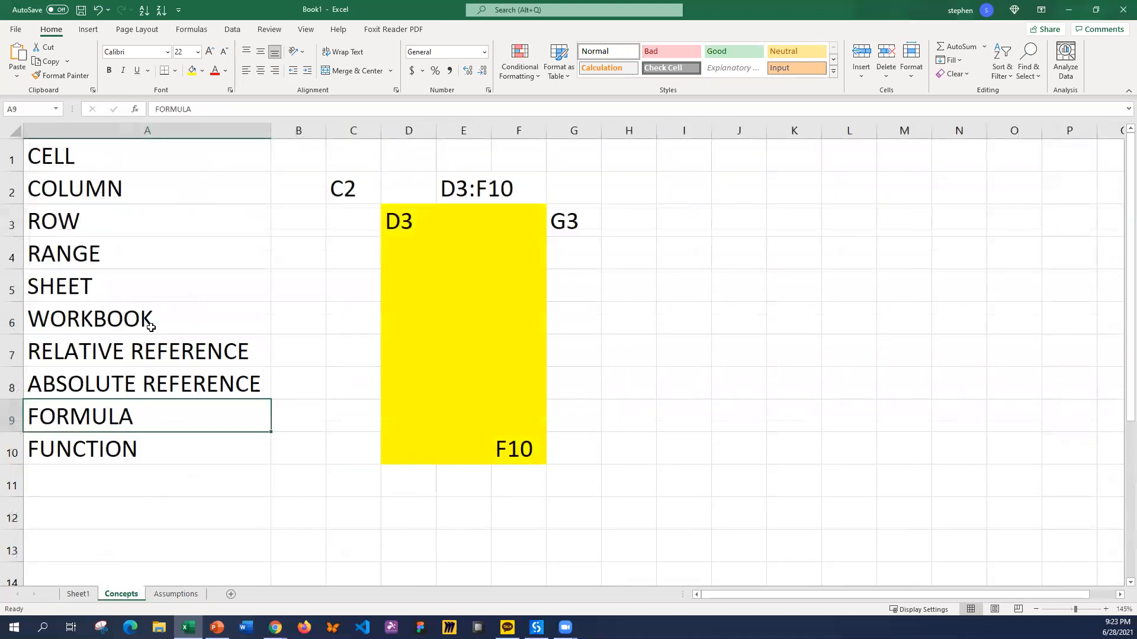
left_click(68, 155)
left_click_drag(69, 156, 73, 282)
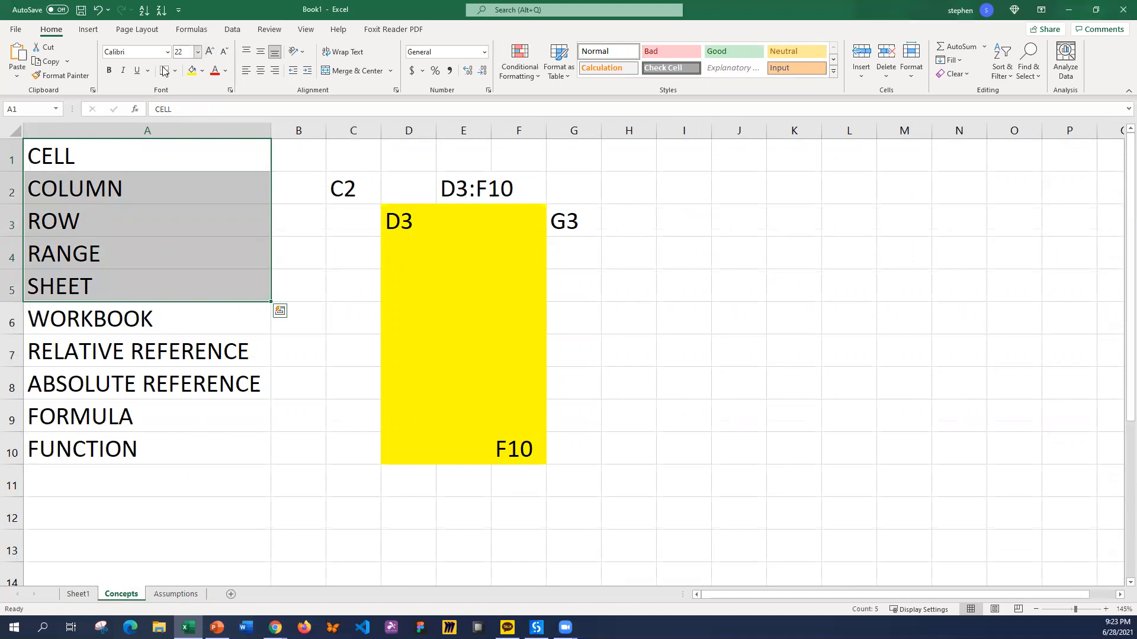
left_click(192, 71)
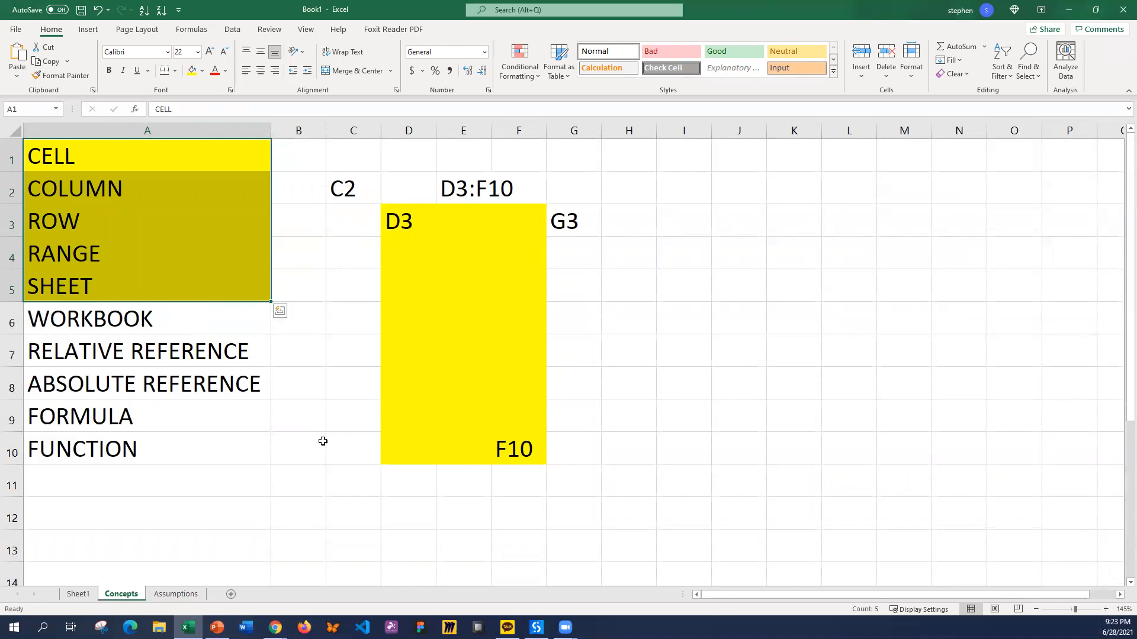
left_click(87, 422)
left_click_drag(86, 428, 82, 447)
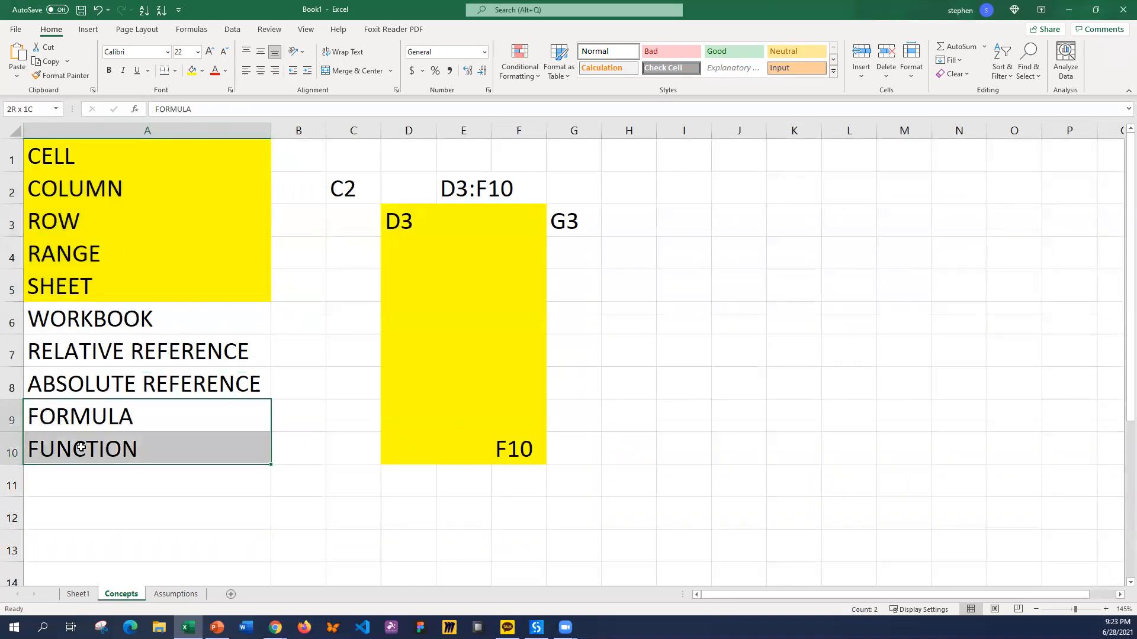
left_click(192, 70)
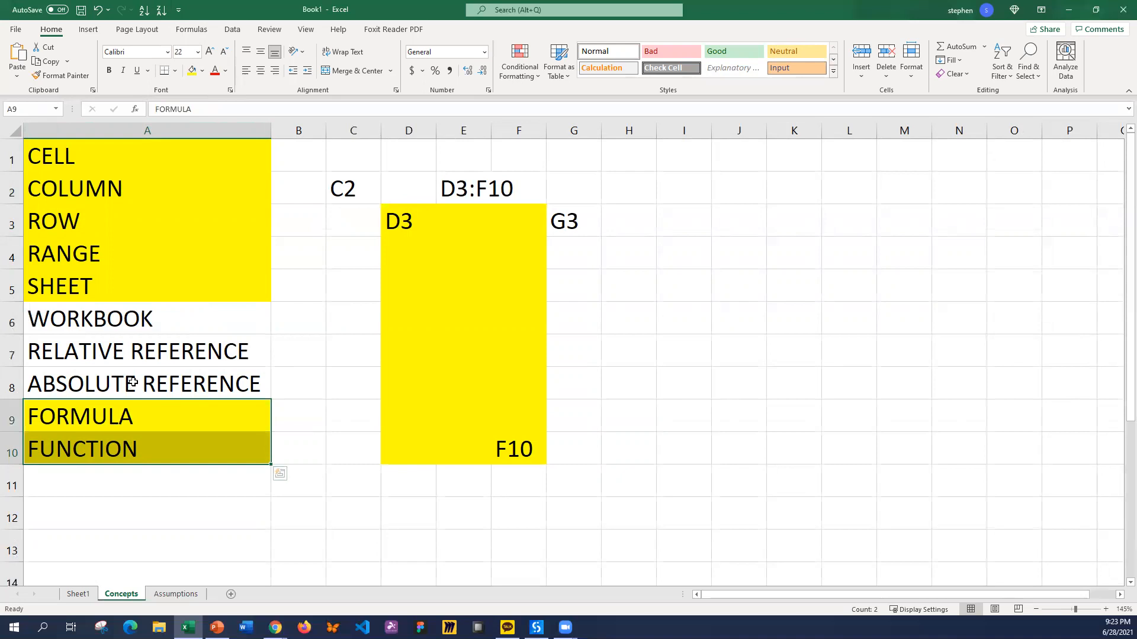
Step: Clear the contents of cells A1:A4 on Sheet1
left_click(78, 594)
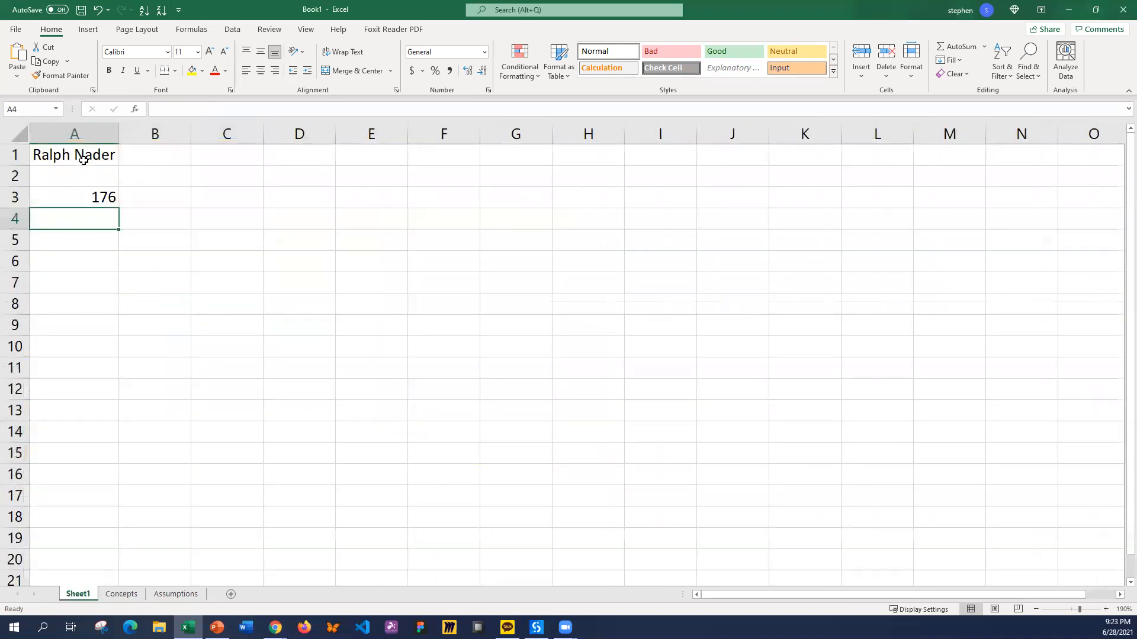
left_click_drag(80, 161, 80, 221)
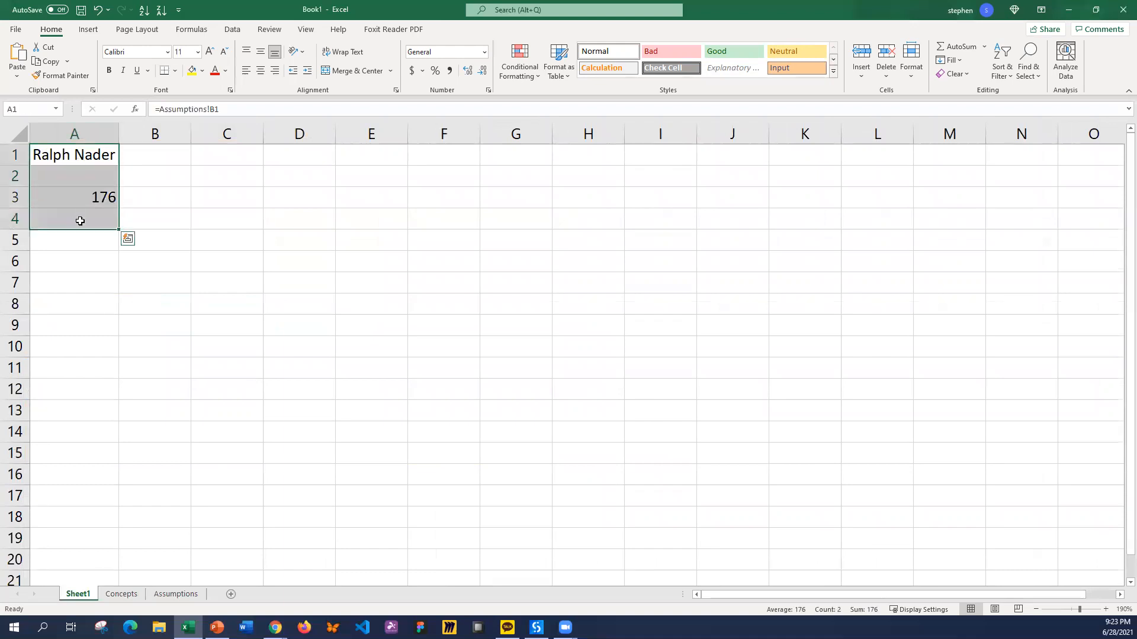
key("Delete")
key("Down")
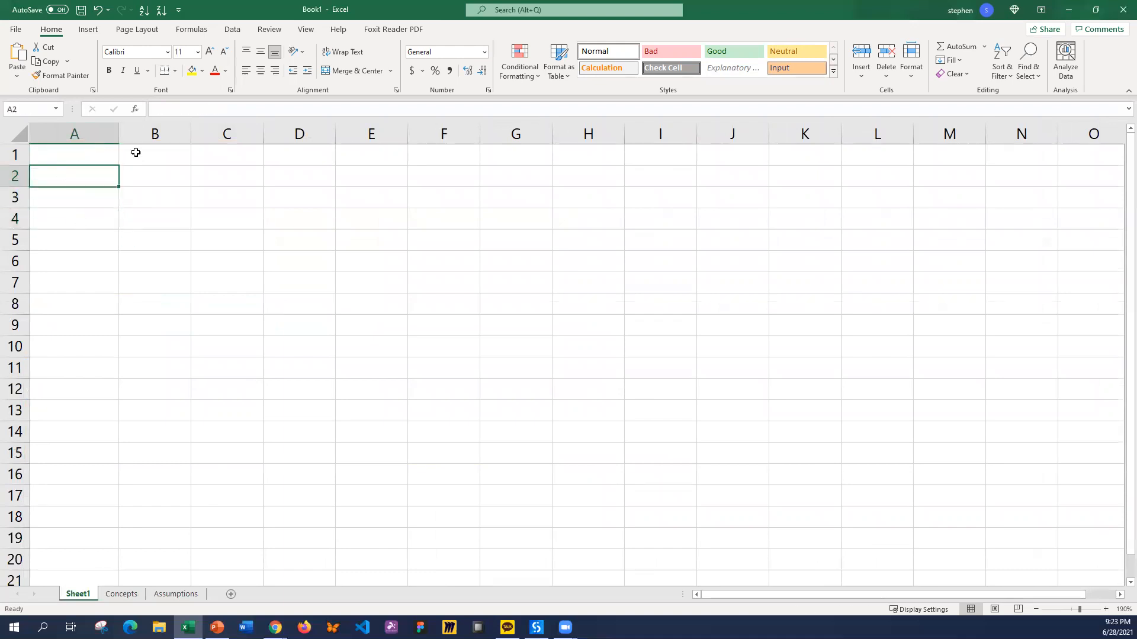
Step: Narrow columns A through J on Sheet1 to one equal width
left_click_drag(90, 129, 671, 140)
left_click(278, 237)
left_click(95, 163)
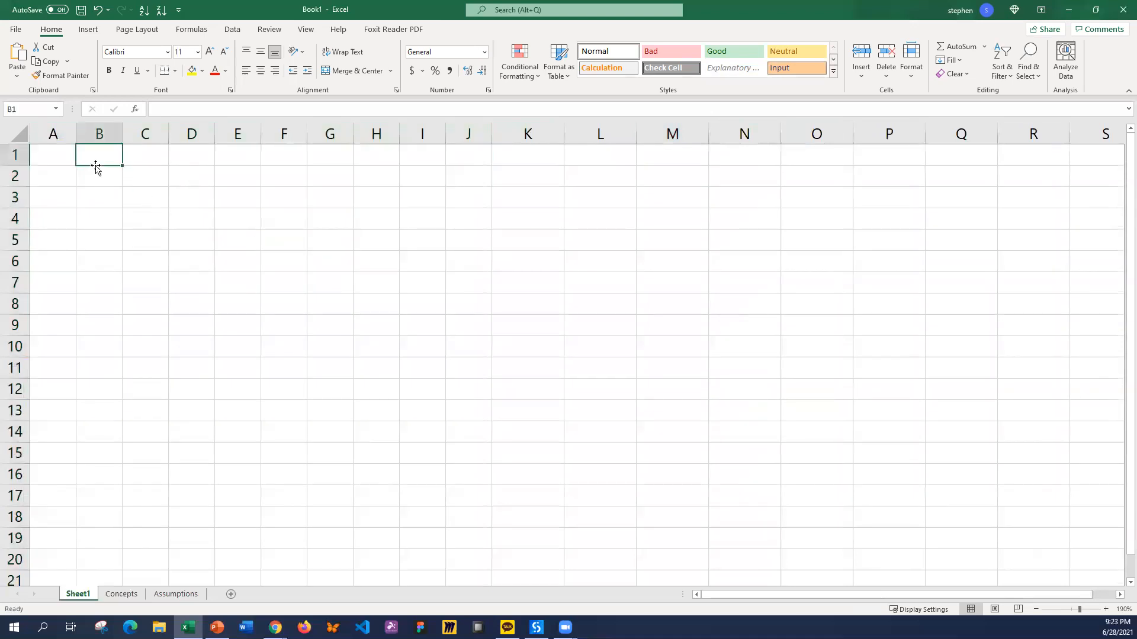
Step: Enter the numbers 1 to 10 across B1:K1, and give columns B through K the same narrow width
left_click(71, 159)
key("Right")
type("1")
key("Tab")
type("2")
key("Tab")
type("3")
key("Tab")
type("4")
key("Tab")
type("5")
key("Tab")
type("6")
key("Tab")
type("7")
key("Tab")
type("8")
key("Tab")
type("9")
key("Tab")
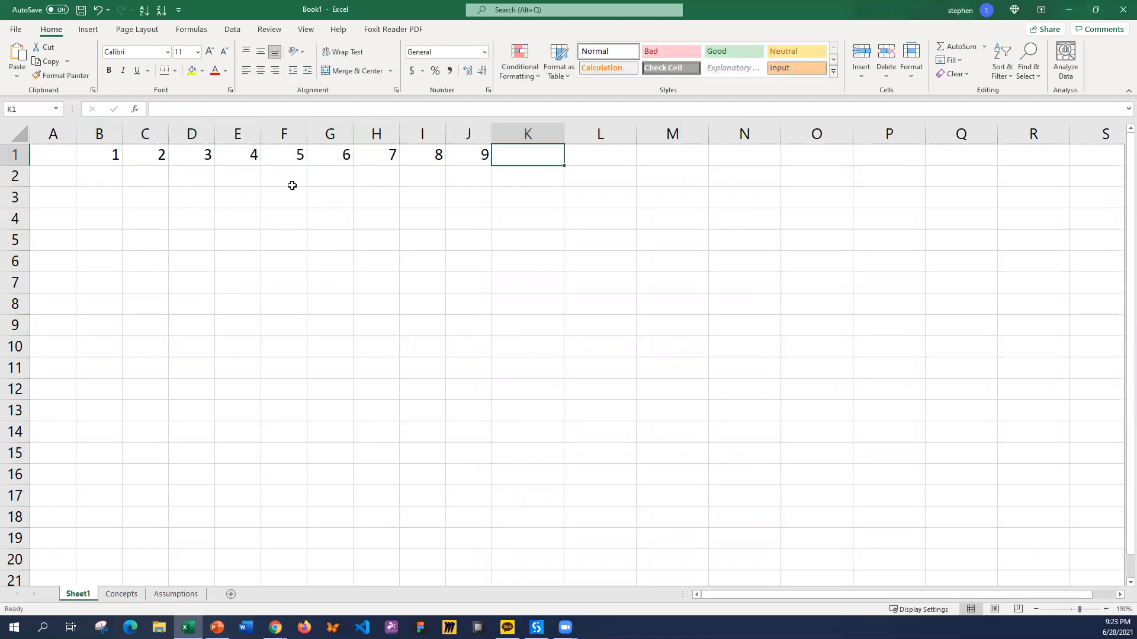
type("10")
key("Return")
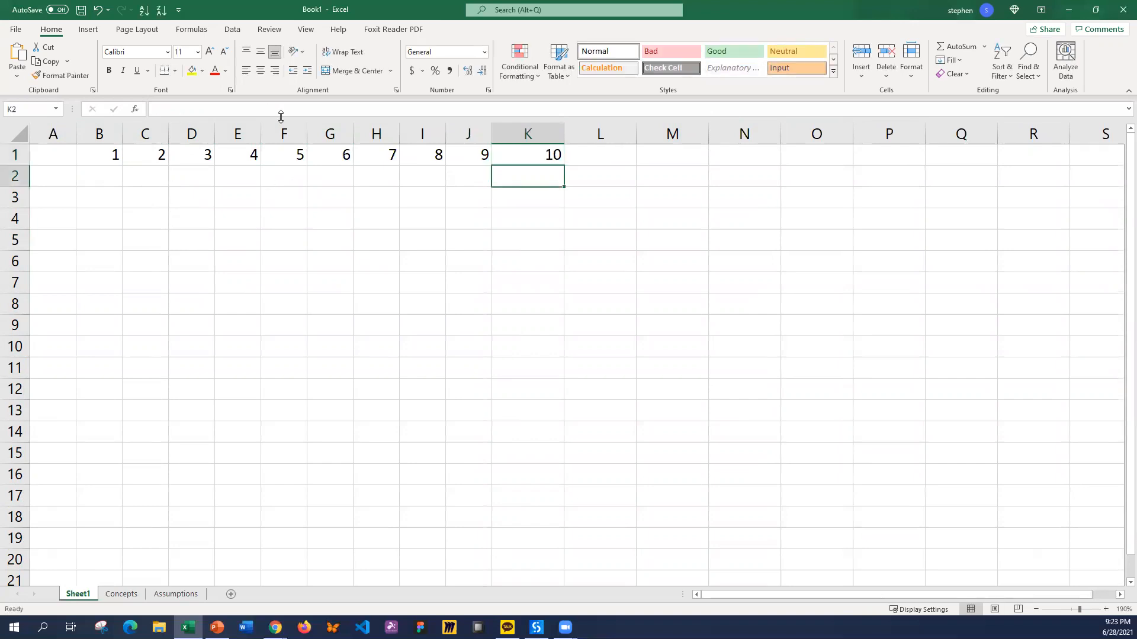
left_click_drag(548, 132, 114, 129)
Step: Enter the numbers 1 to 10 down cells A2:A11 on Sheet1
left_click(56, 178)
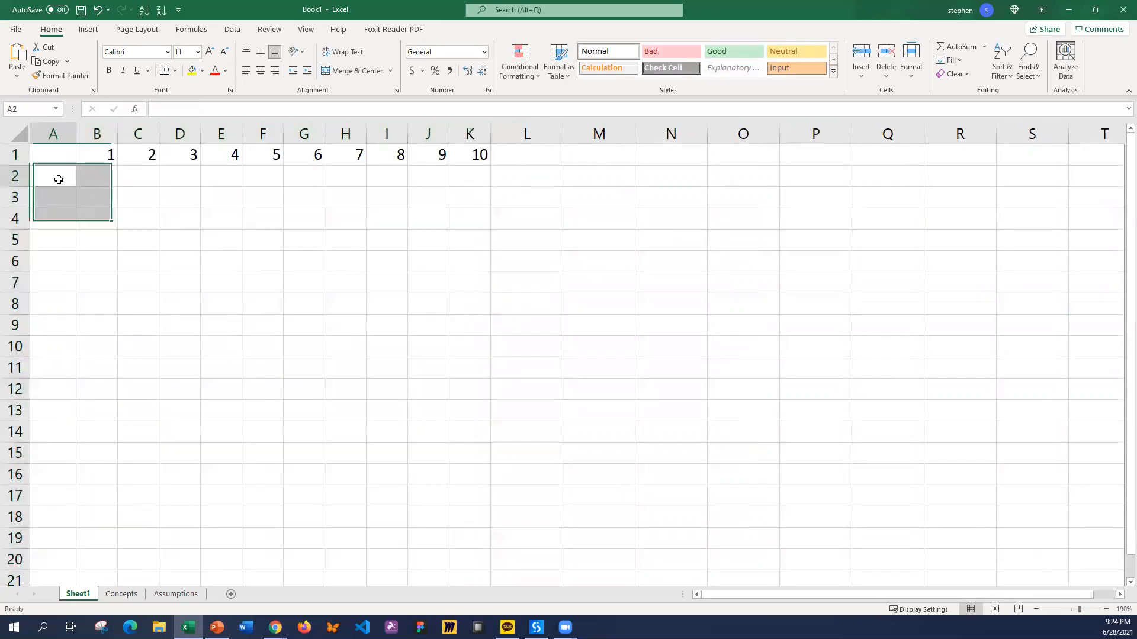
type("1")
key("Return")
type("2")
key("Return")
type("3")
key("Return")
type("4")
key("Return")
type("5")
key("Return")
type("6")
key("Return")
type("7")
key("Return")
type("8")
key("Return")
type("9")
key("Return")
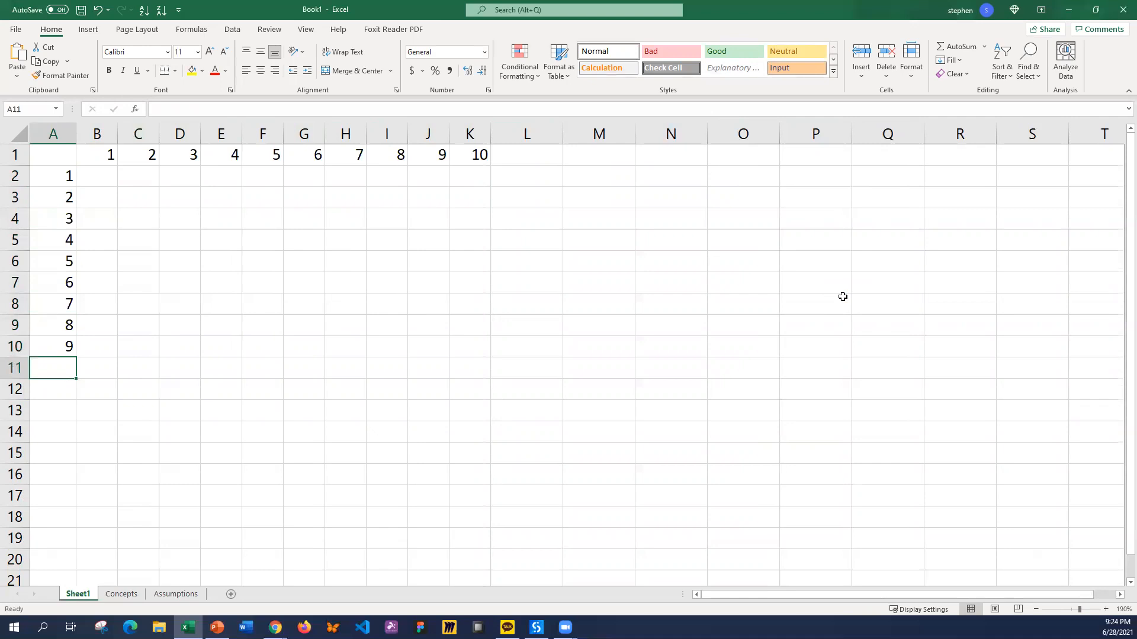
type("10")
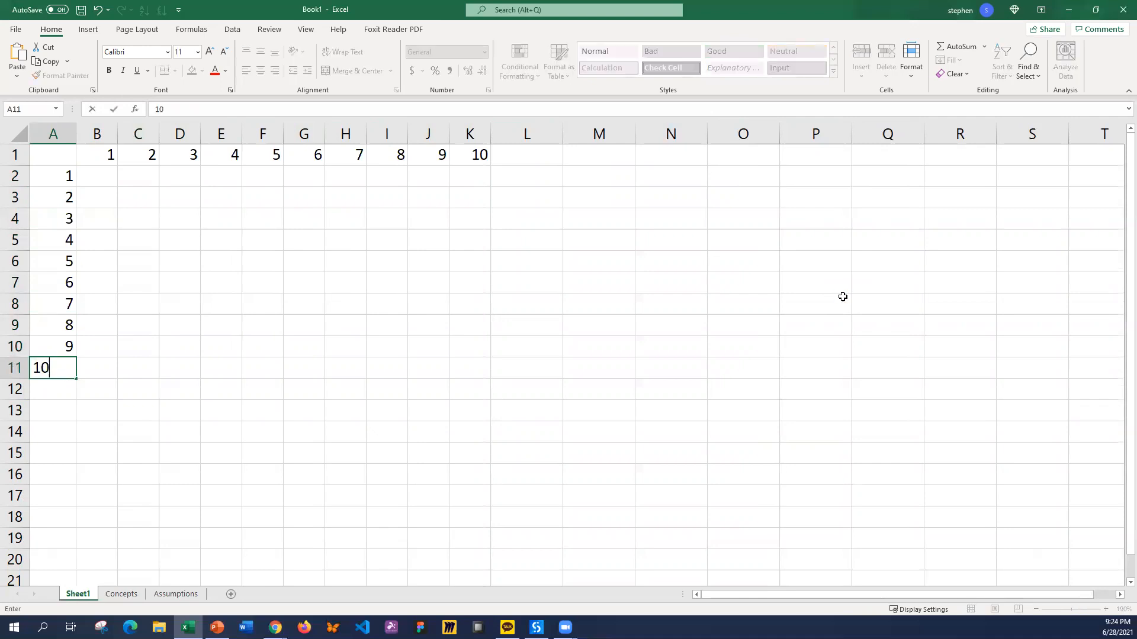
key("Return")
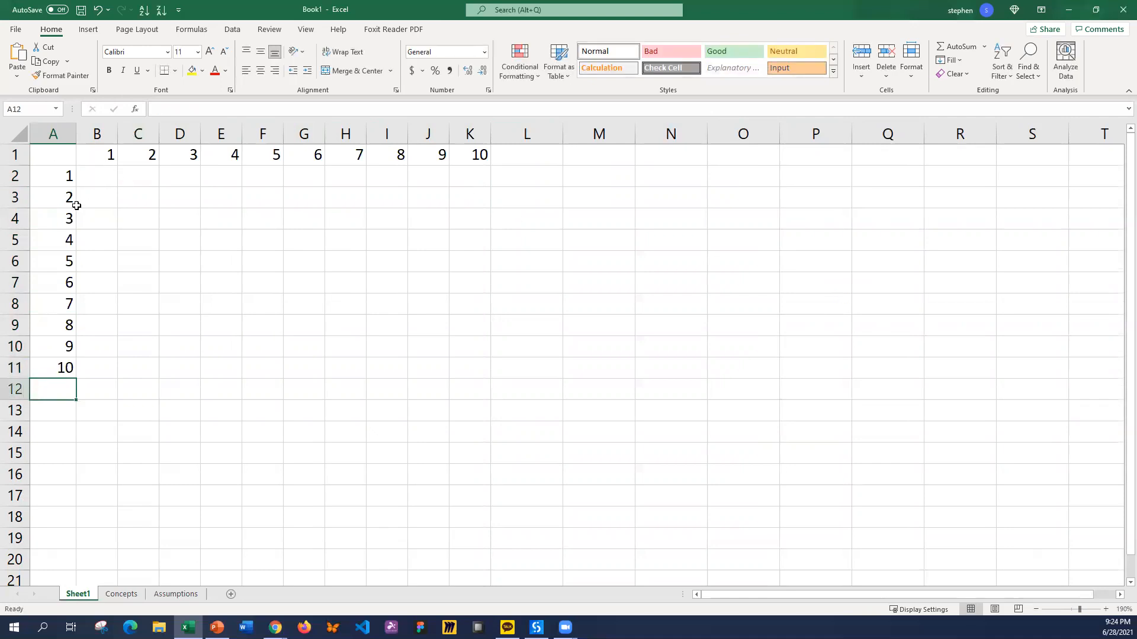
Step: Enter the constant formula =1*1 in cell B2
left_click(101, 176)
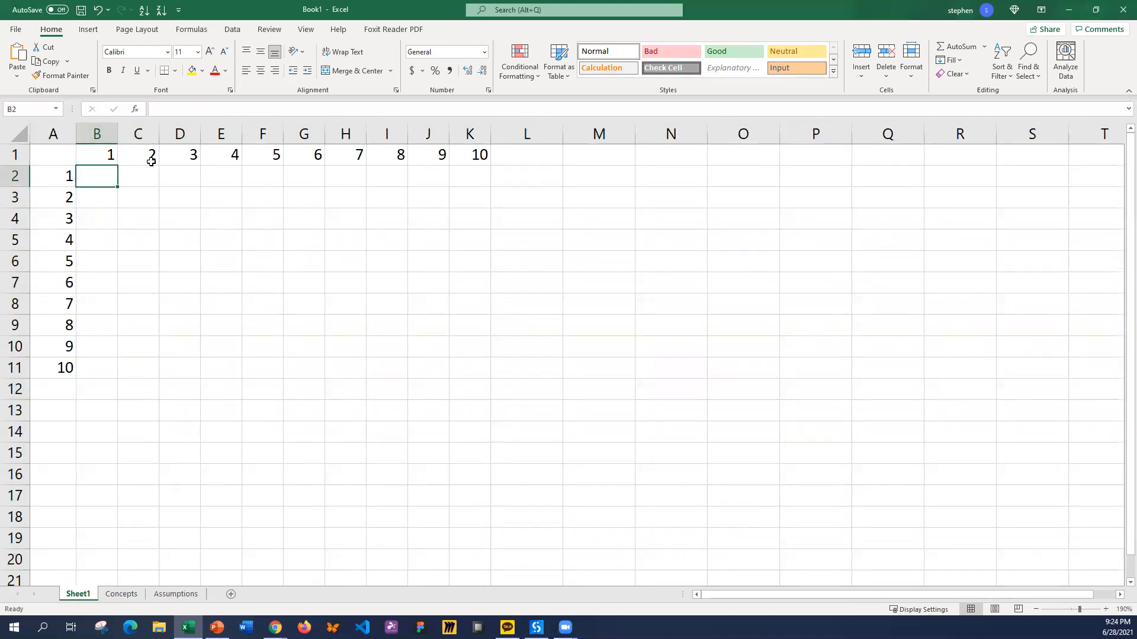
type("=1*1")
key("Return")
Step: Enter the constant formula =1*2 in cell C2
key("Up")
key("Right")
type("*")
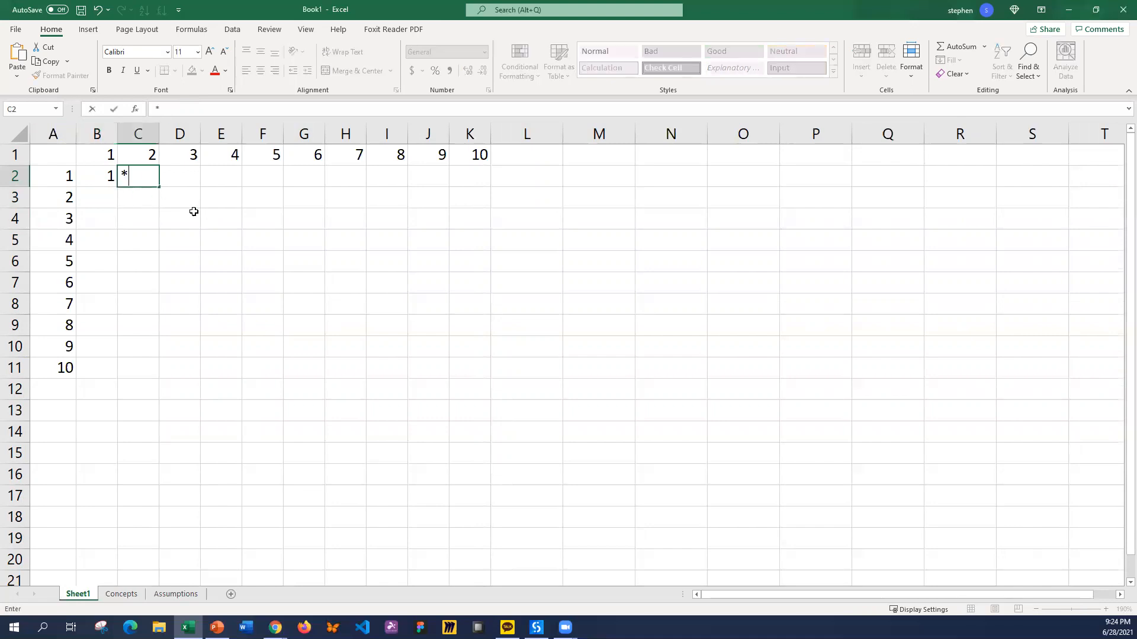
key("Escape")
key("Left")
key("Up")
key("Down")
key("Right")
type("=1")
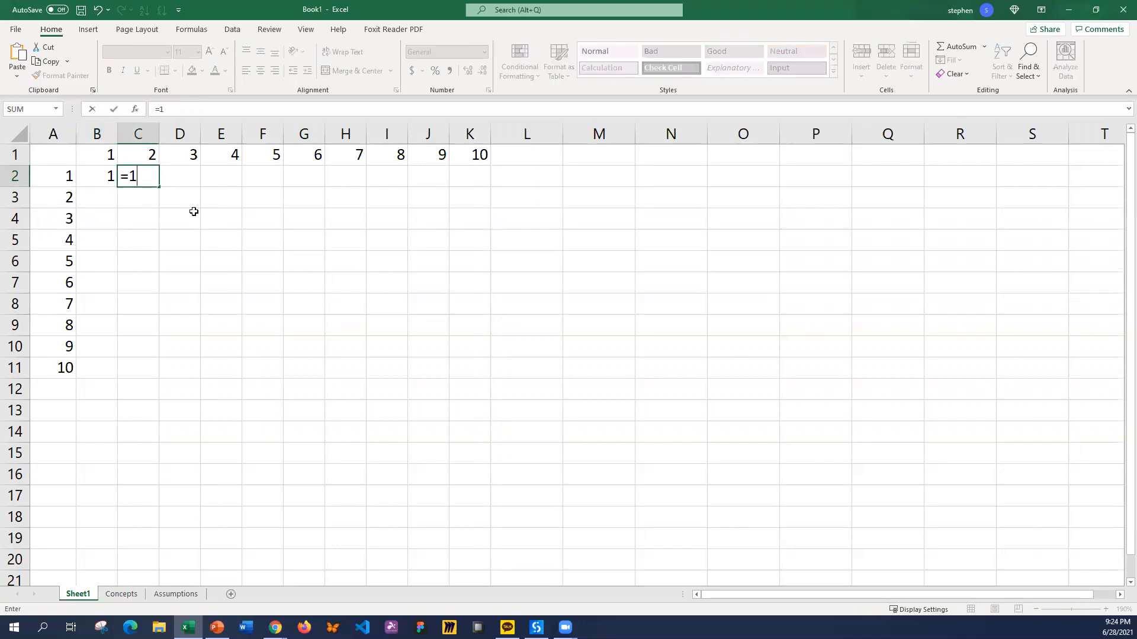
type("*2")
key("Return")
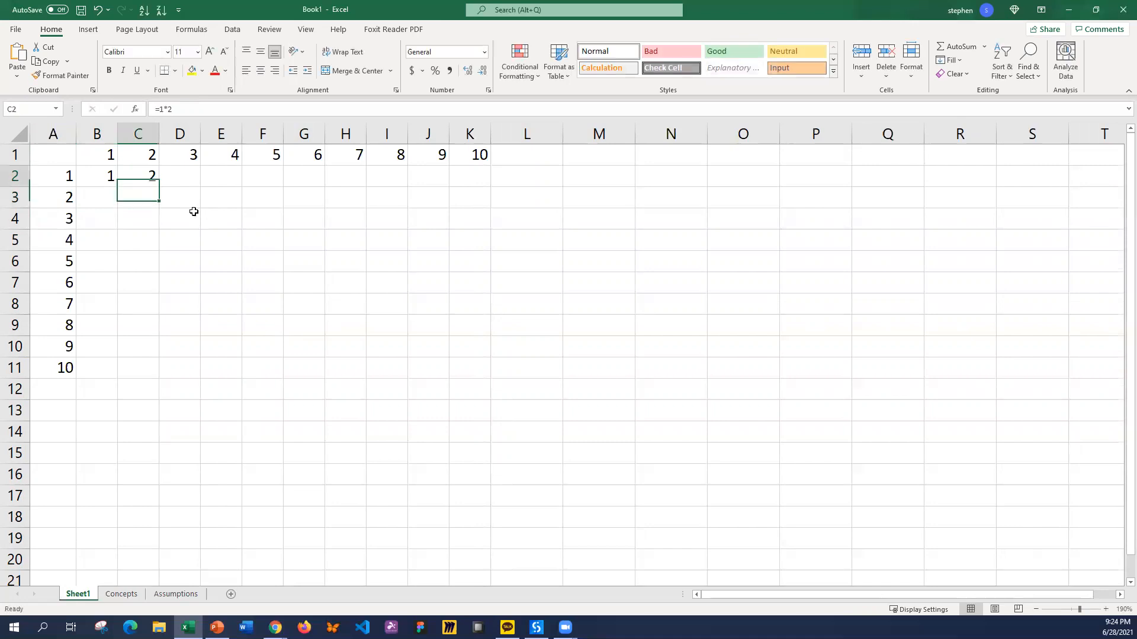
Step: Replace the formula in cell B2 with the cell-reference product =A2*B1
key("Up")
key("Right")
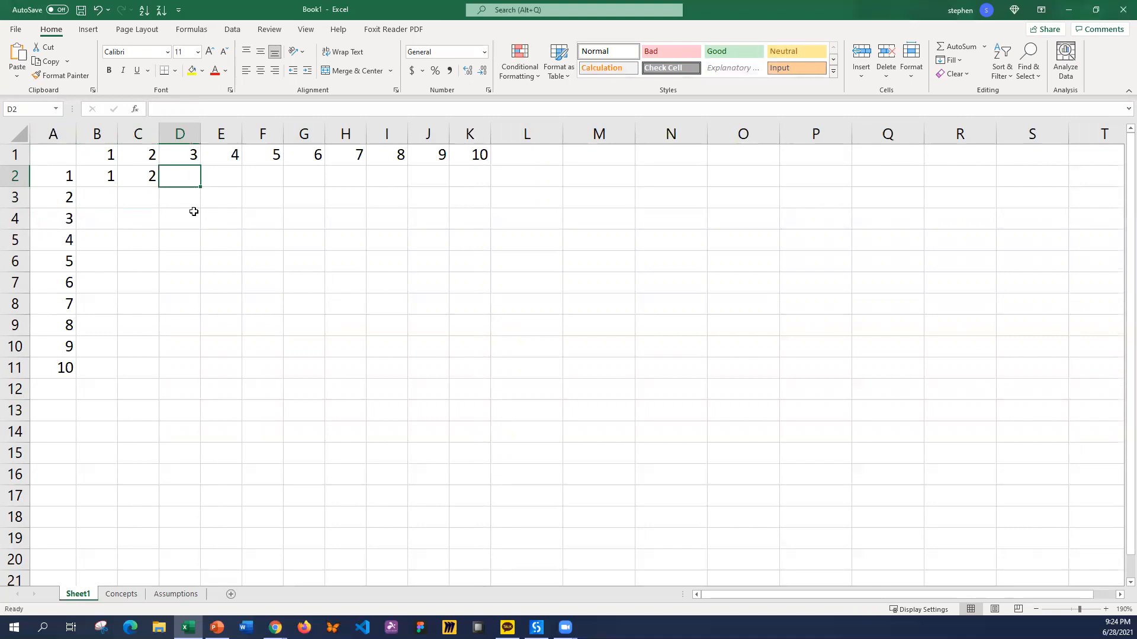
key("Left")
key("Left")
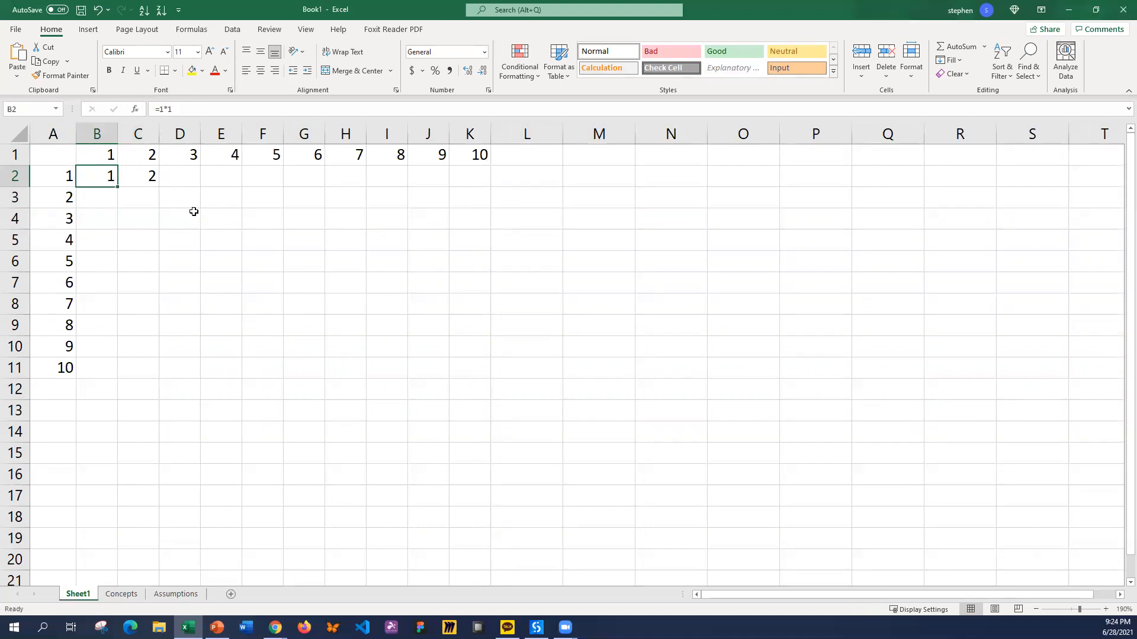
type("=")
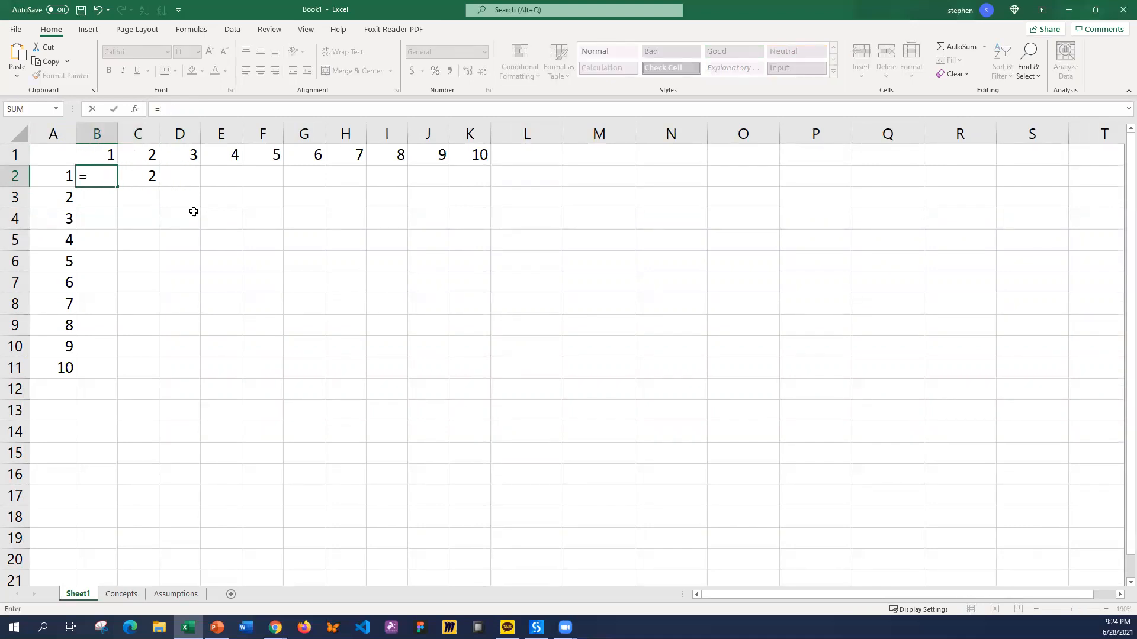
key("Left")
type("*")
key("Up")
key("Return")
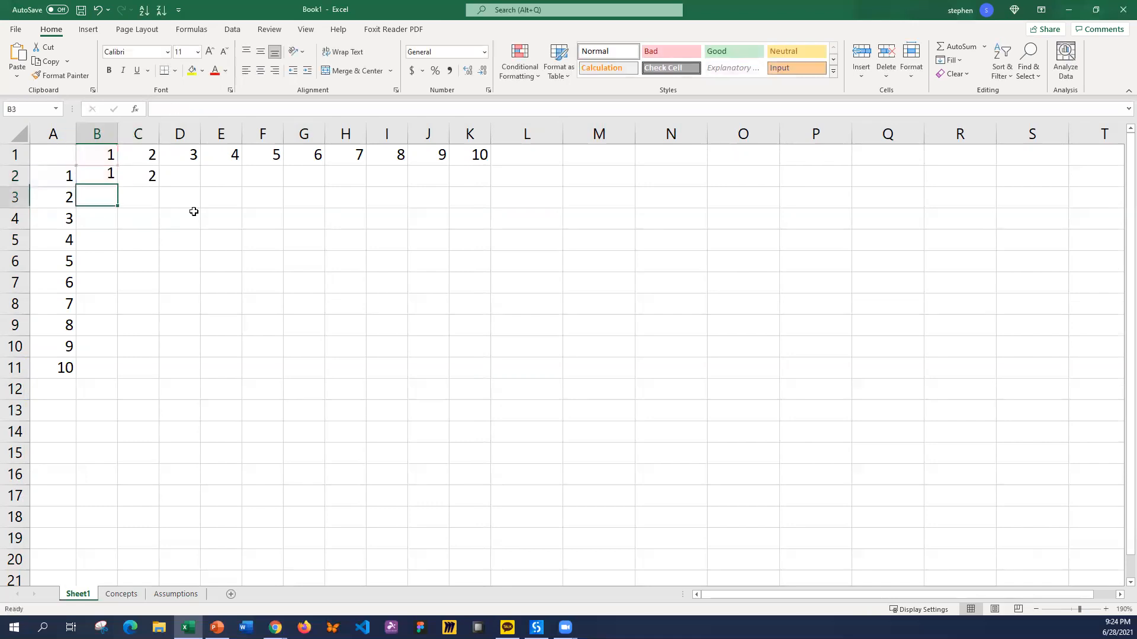
Step: Copy the formula from cell B2 and paste it into cell C2, ending copy mode
left_click(115, 176)
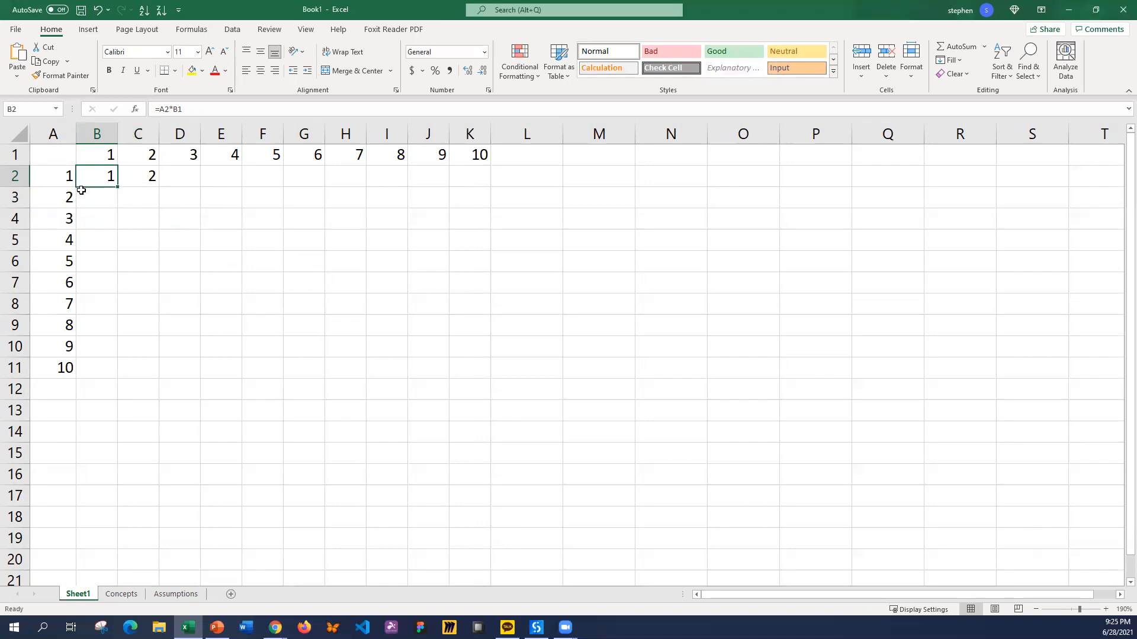
right_click(94, 177)
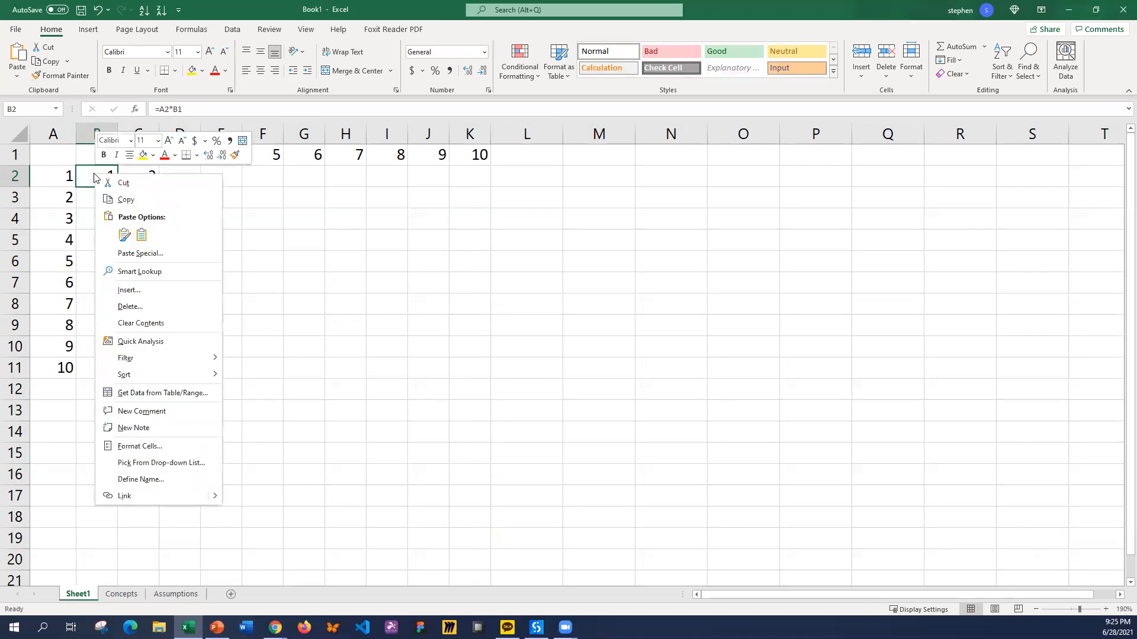
left_click(126, 199)
right_click(146, 175)
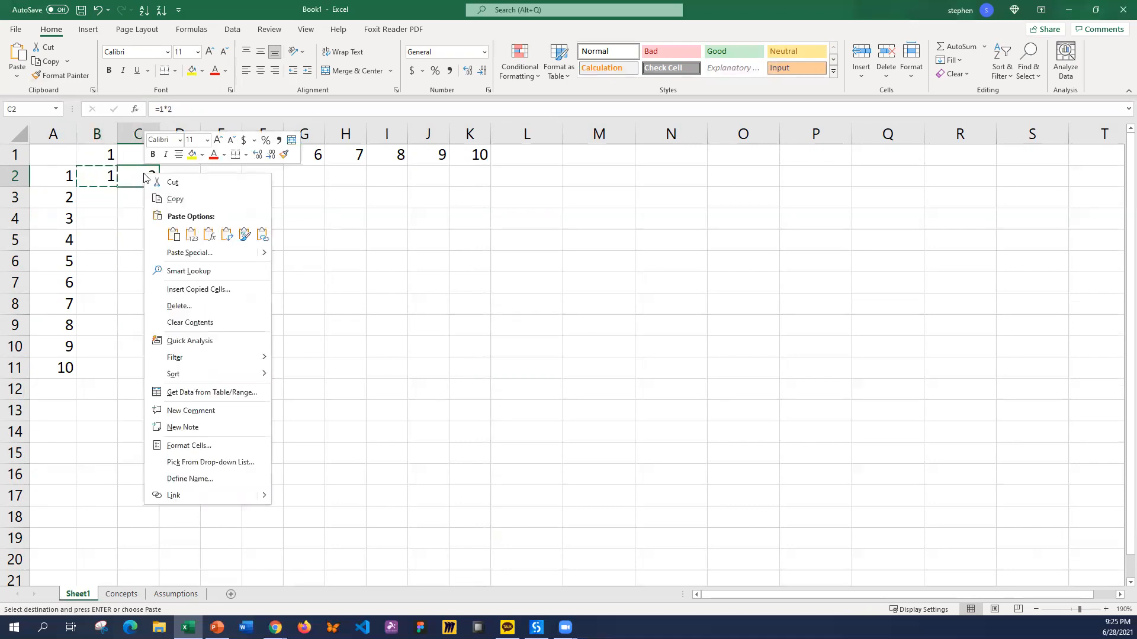
left_click(175, 239)
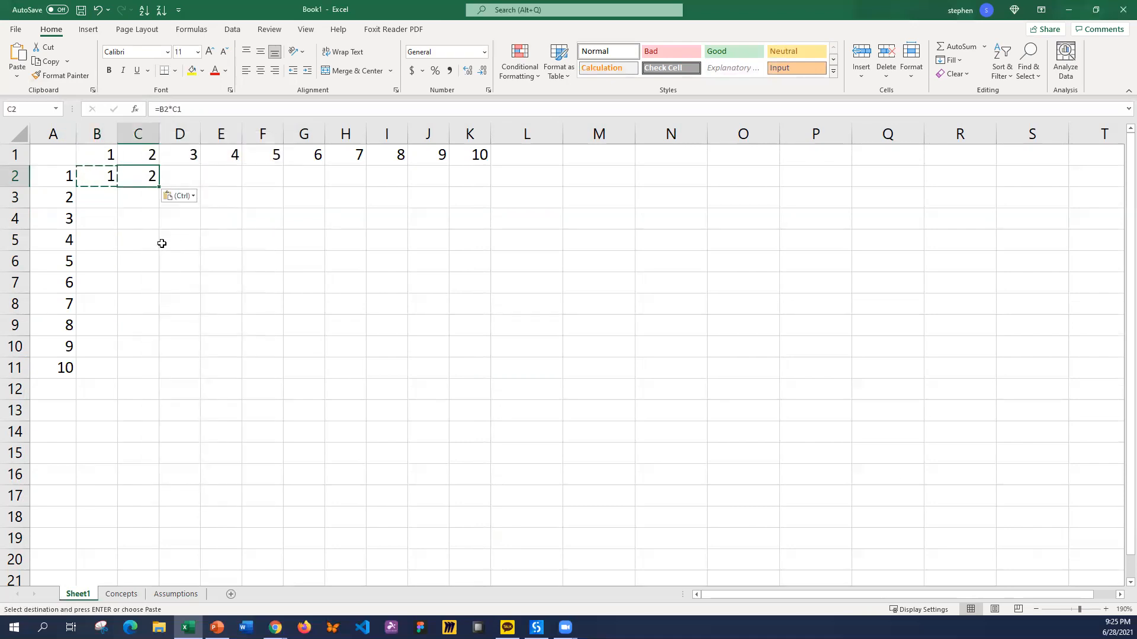
left_click_drag(161, 240, 155, 240)
left_click(140, 175)
key("Escape")
Step: Copy the formula from cell C2 and paste it into cell D2, ending copy mode
right_click(138, 178)
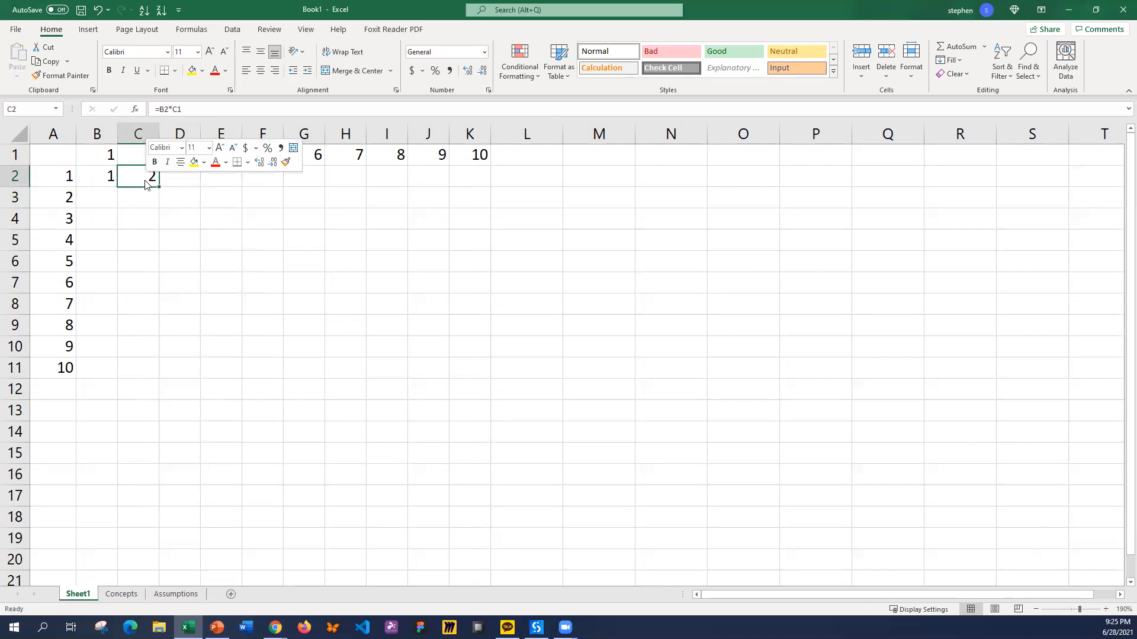
left_click(163, 204)
right_click(188, 177)
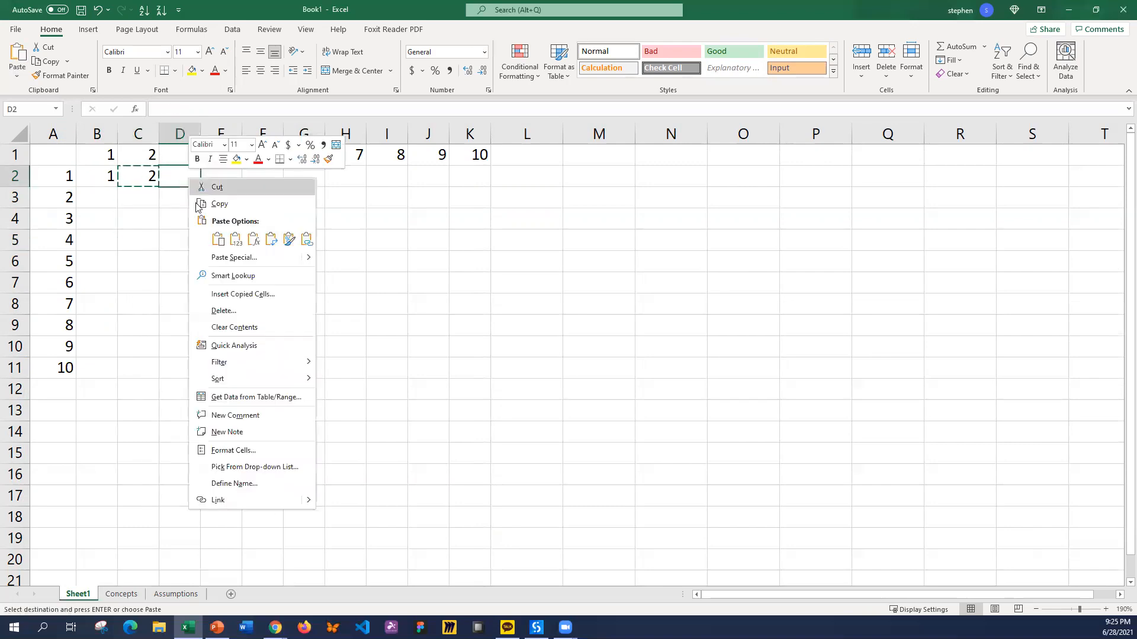
left_click(218, 239)
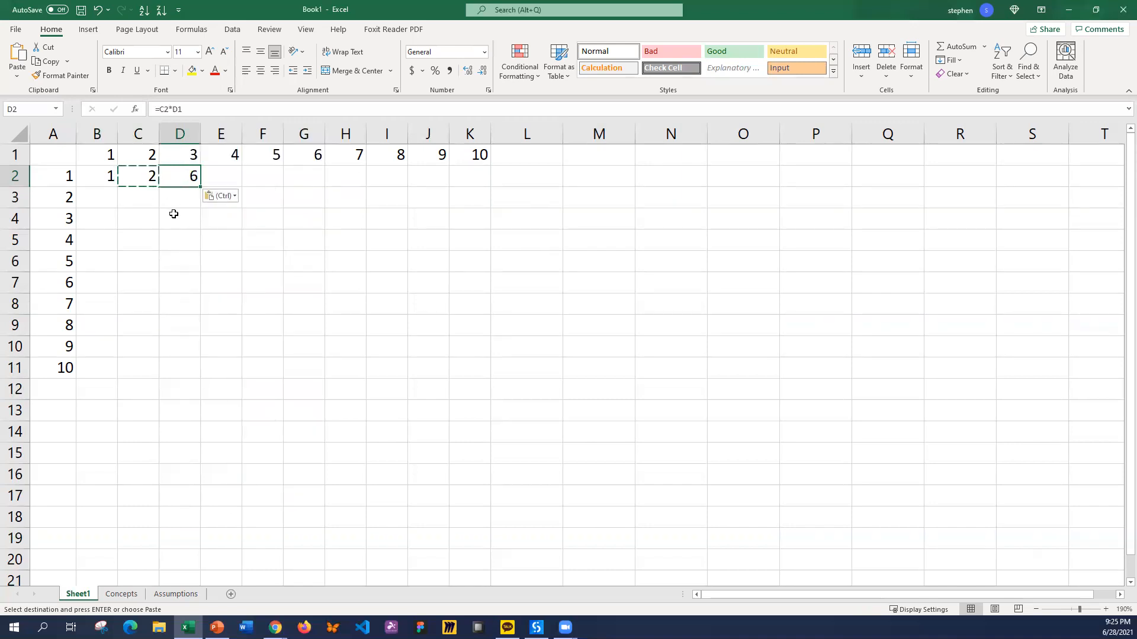
key("Escape")
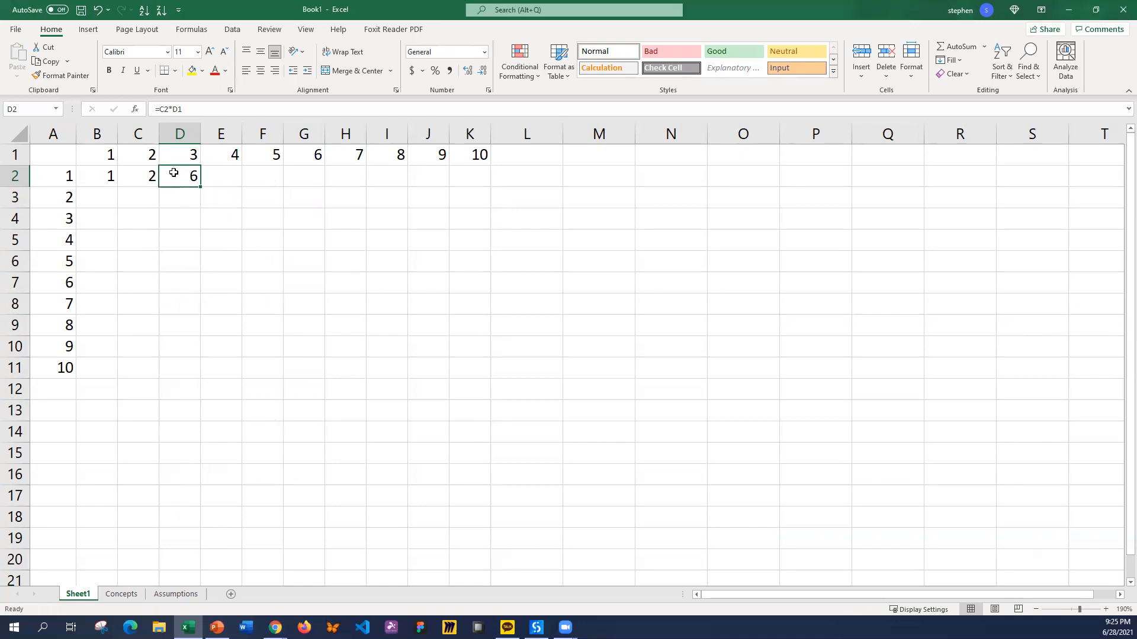
Step: Examine which cells the formulas in B2 and C2 refer to, without changing them
left_click(228, 259)
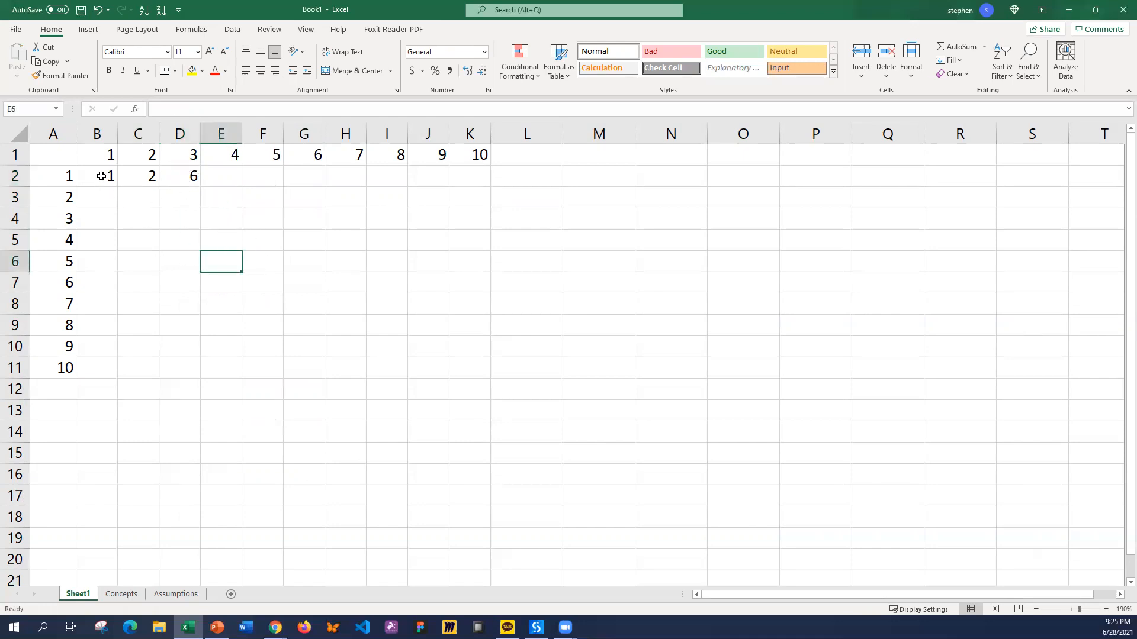
double_click(102, 176)
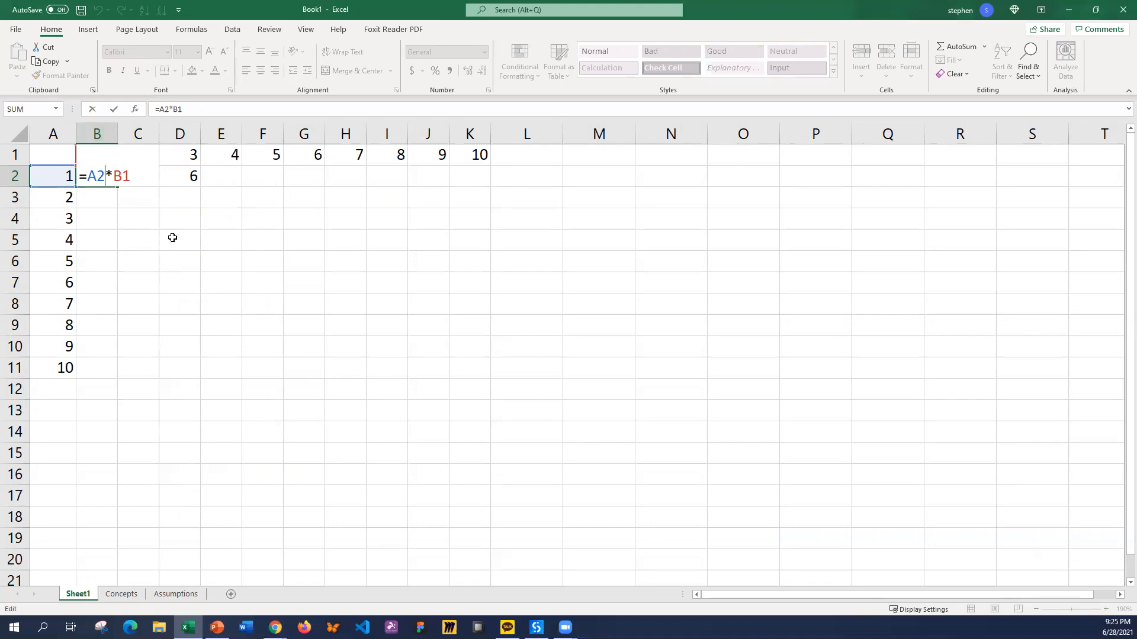
key("Escape")
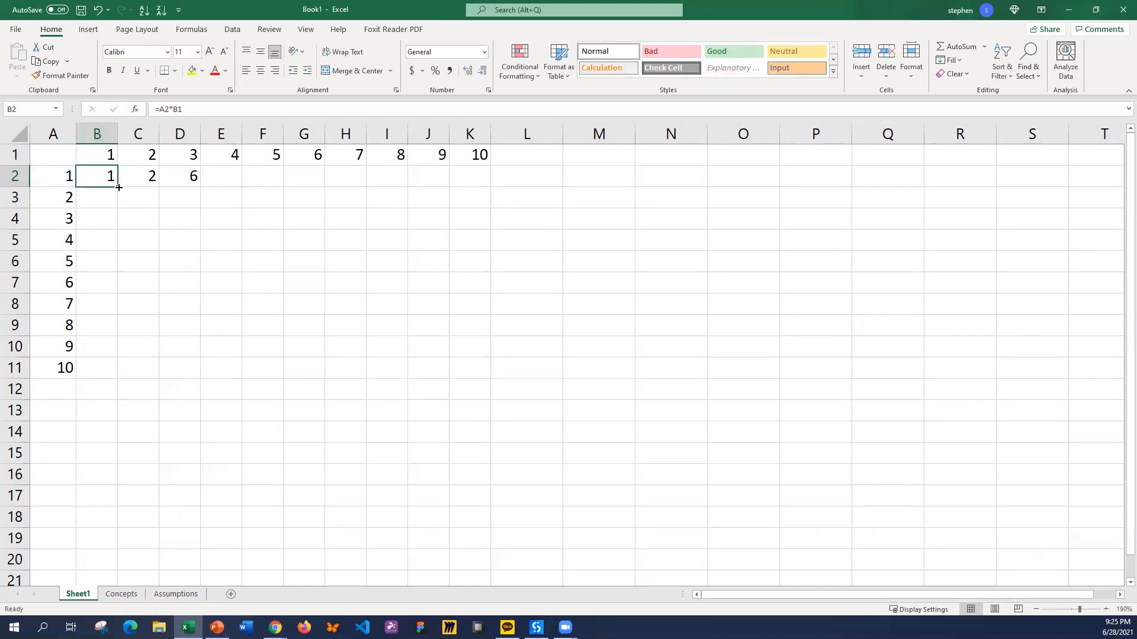
double_click(135, 179)
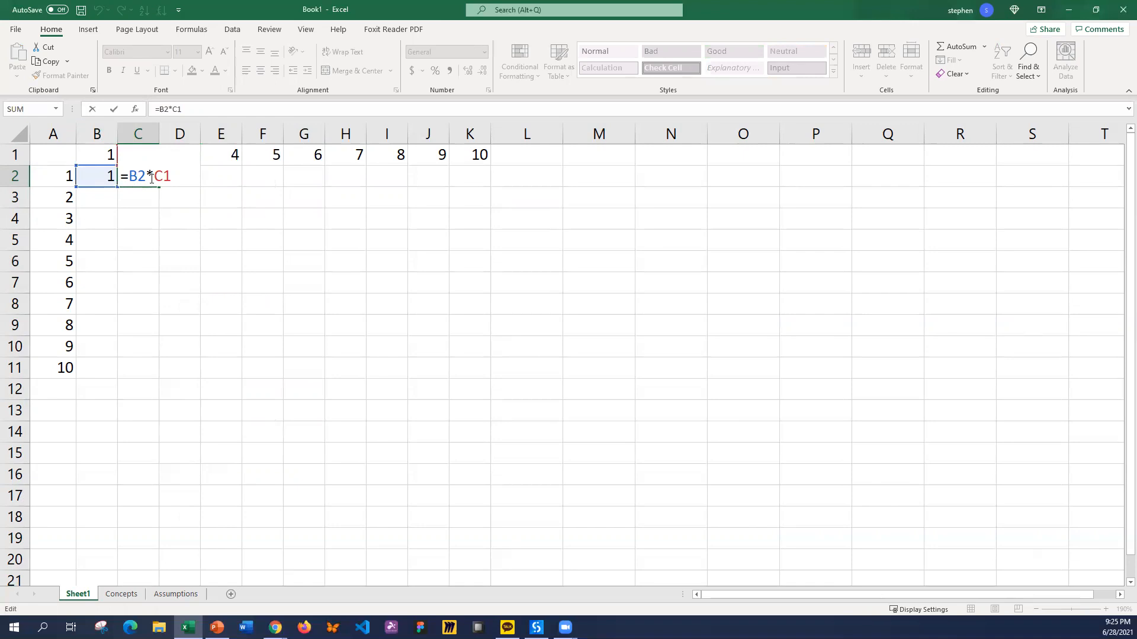
key("Escape")
Step: Increase the height of all rows on Sheet1 to about one and a half times their size
left_click(20, 168)
left_click(11, 140)
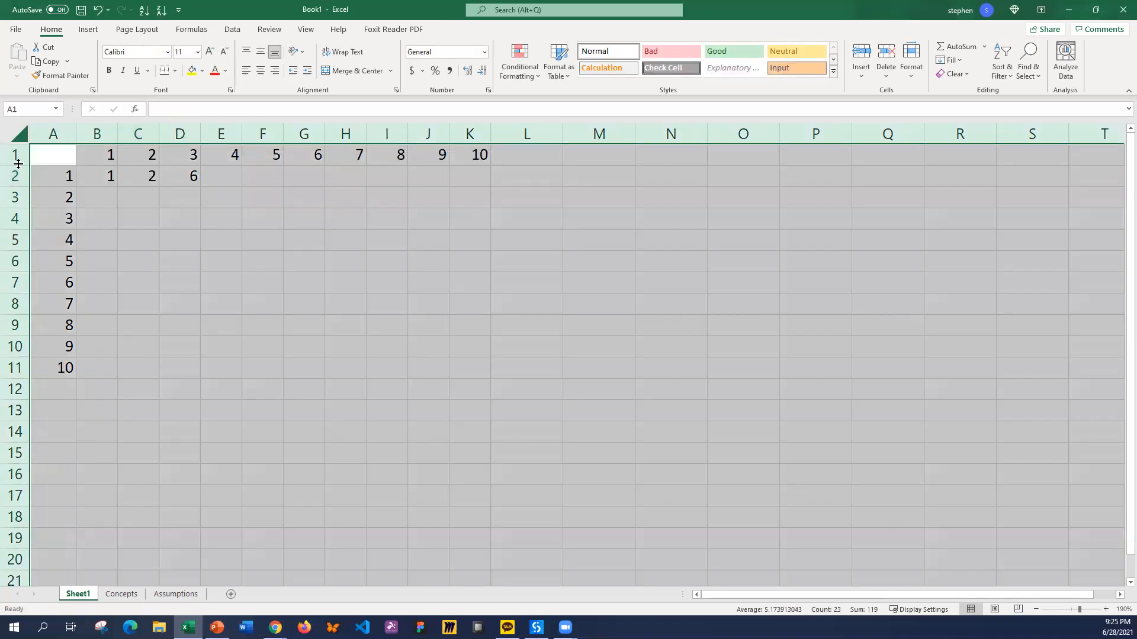
left_click_drag(20, 163, 20, 176)
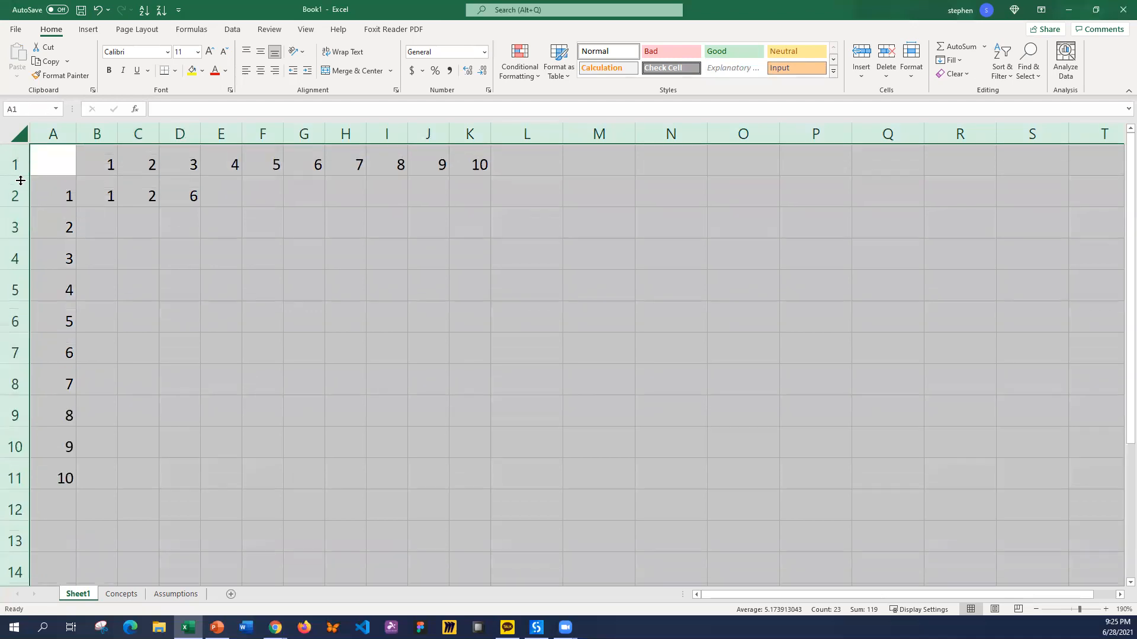
left_click(161, 210)
Step: Examine the highlighted references in the formulas of C2, D2 and B2, leaving the formulas as they are
left_click(149, 196)
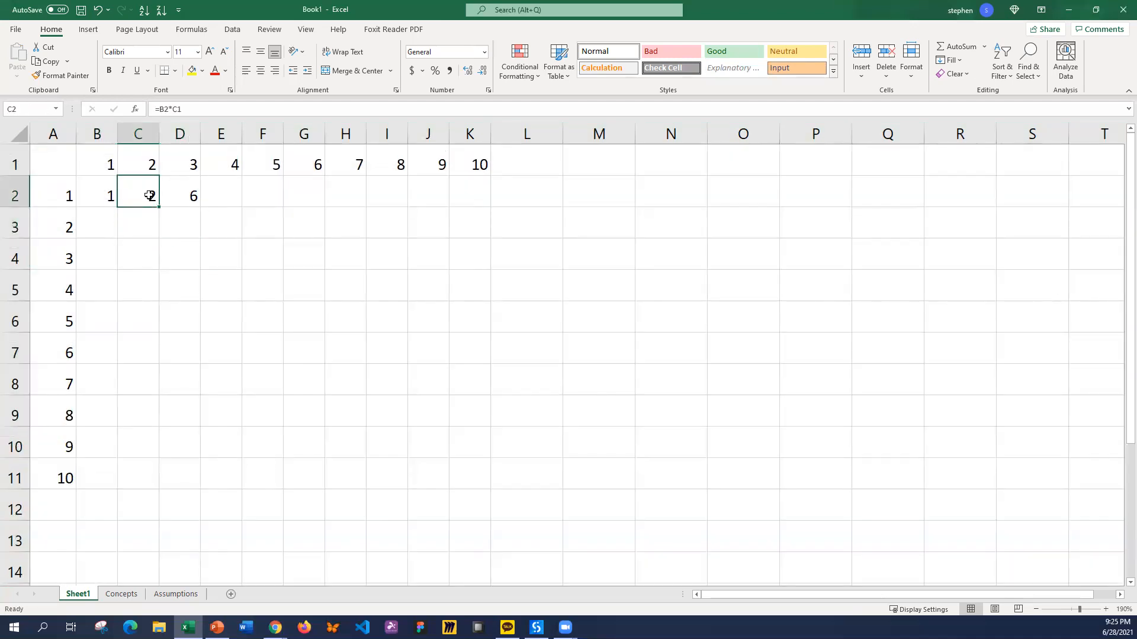
double_click(150, 196)
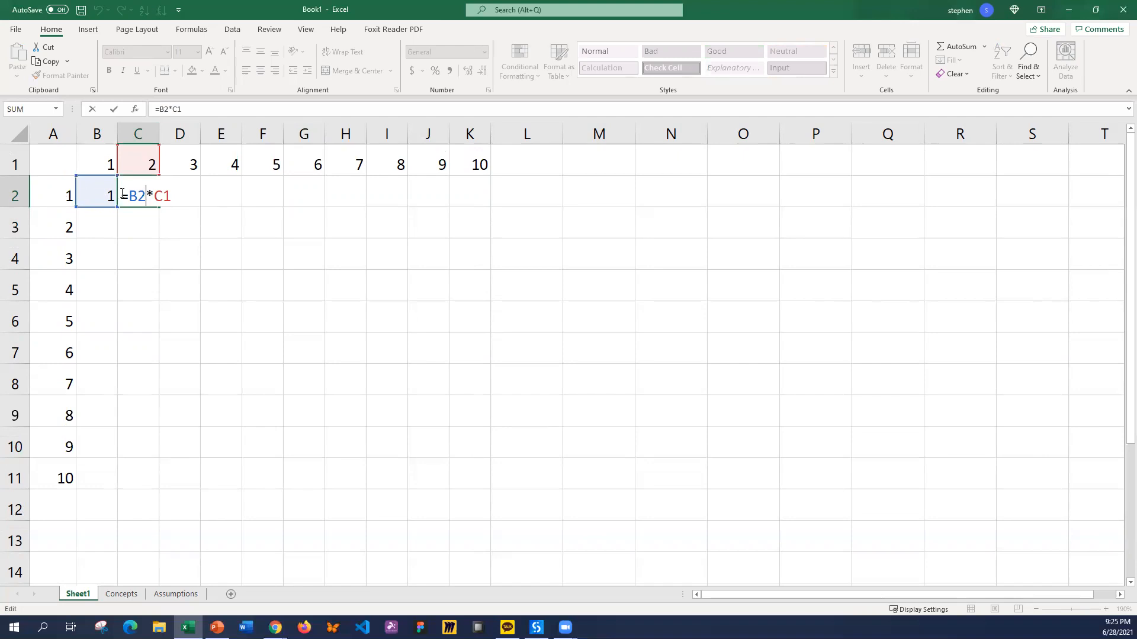
key("Escape")
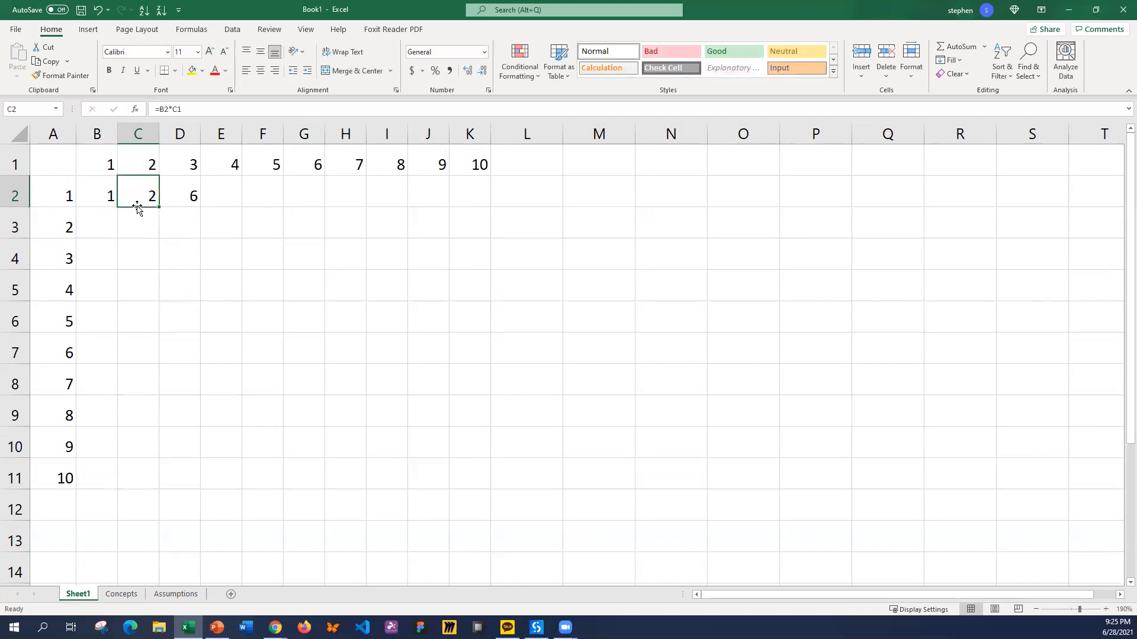
double_click(185, 197)
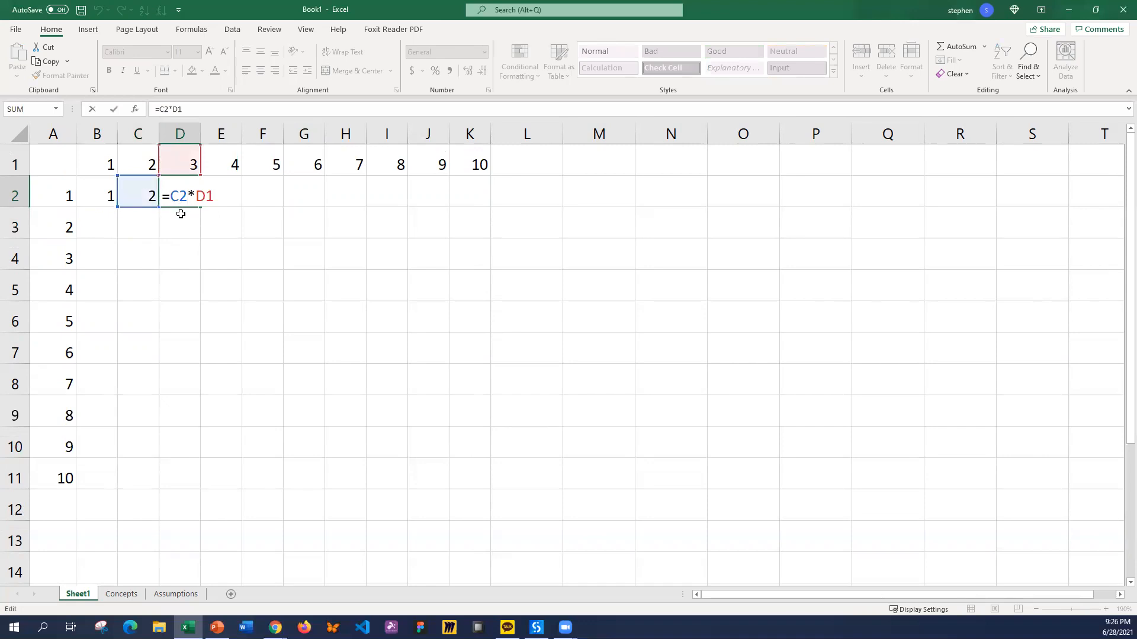
key("ctrl+Return")
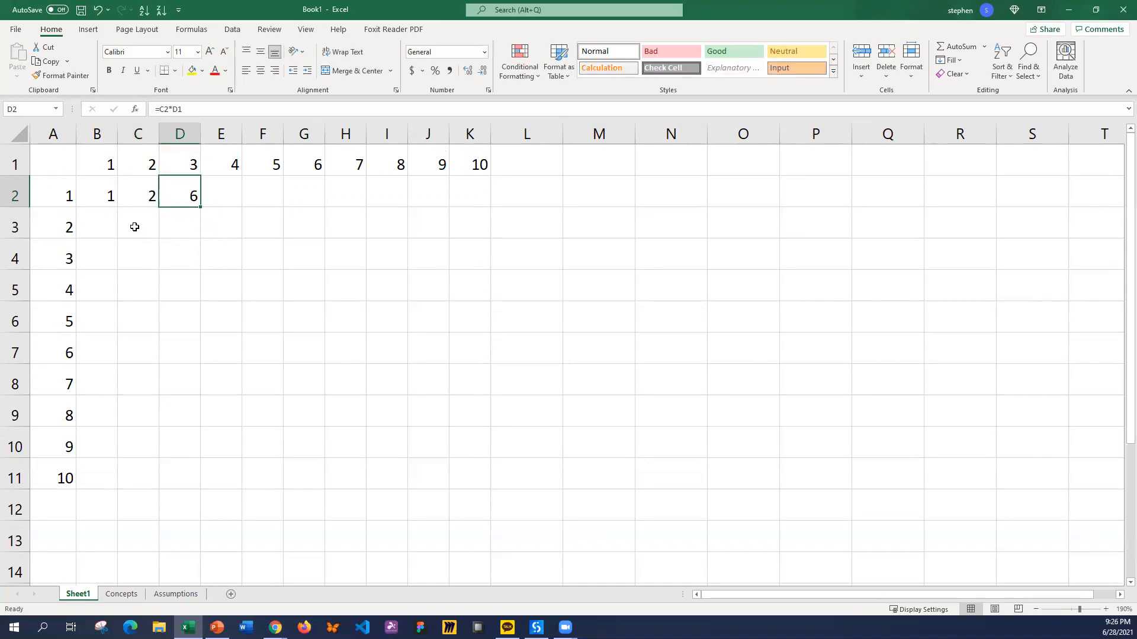
double_click(104, 197)
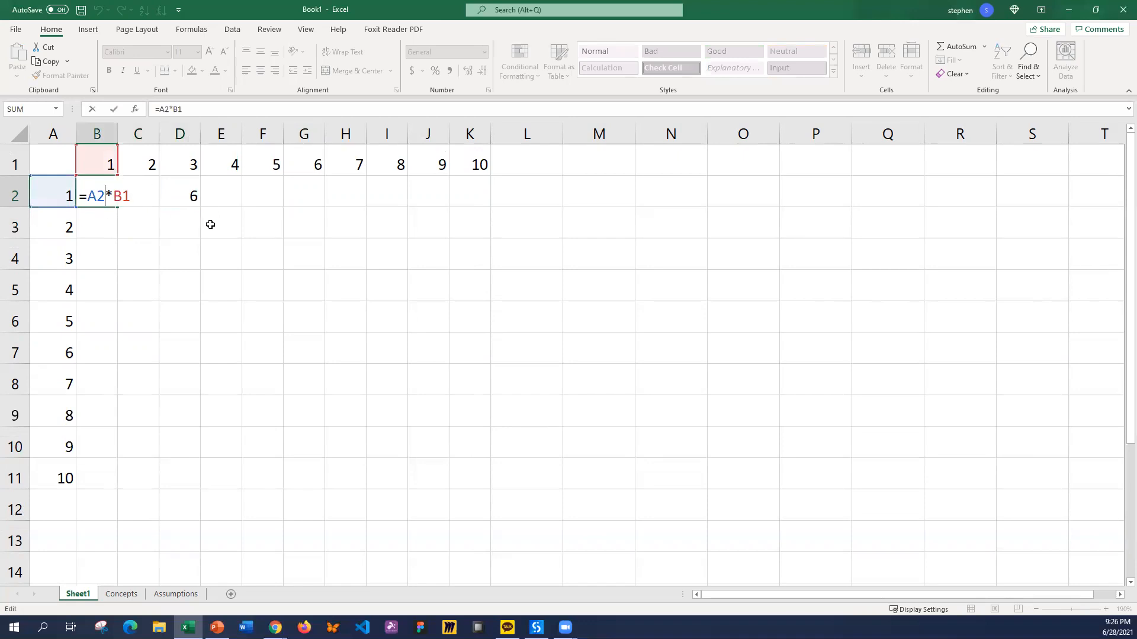
key("ctrl+Return")
double_click(103, 199)
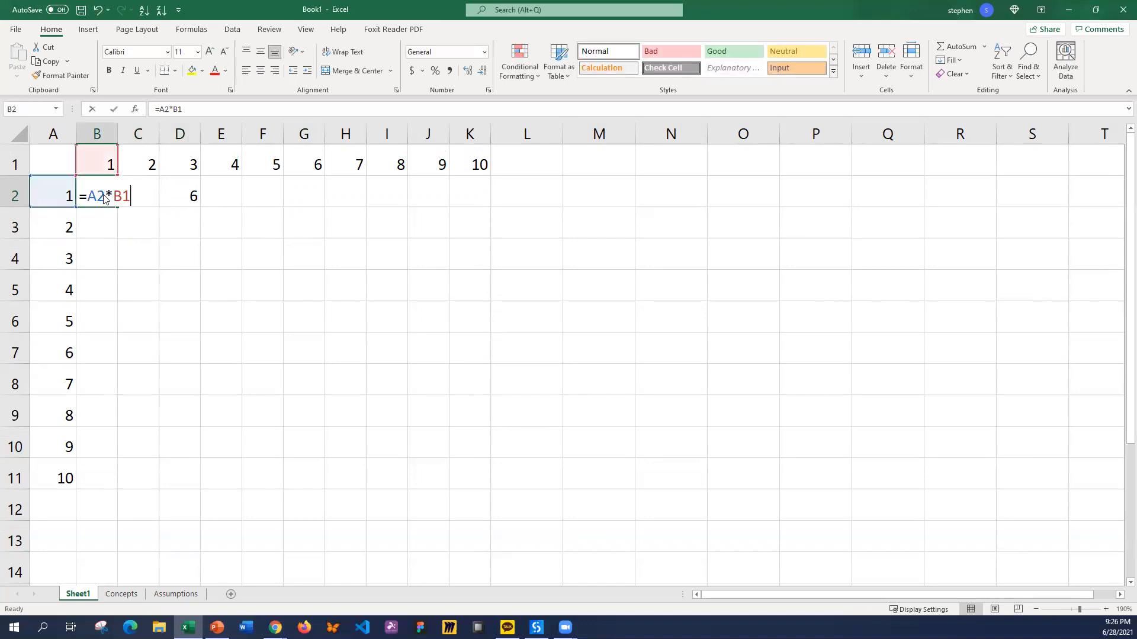
key("ctrl+Return")
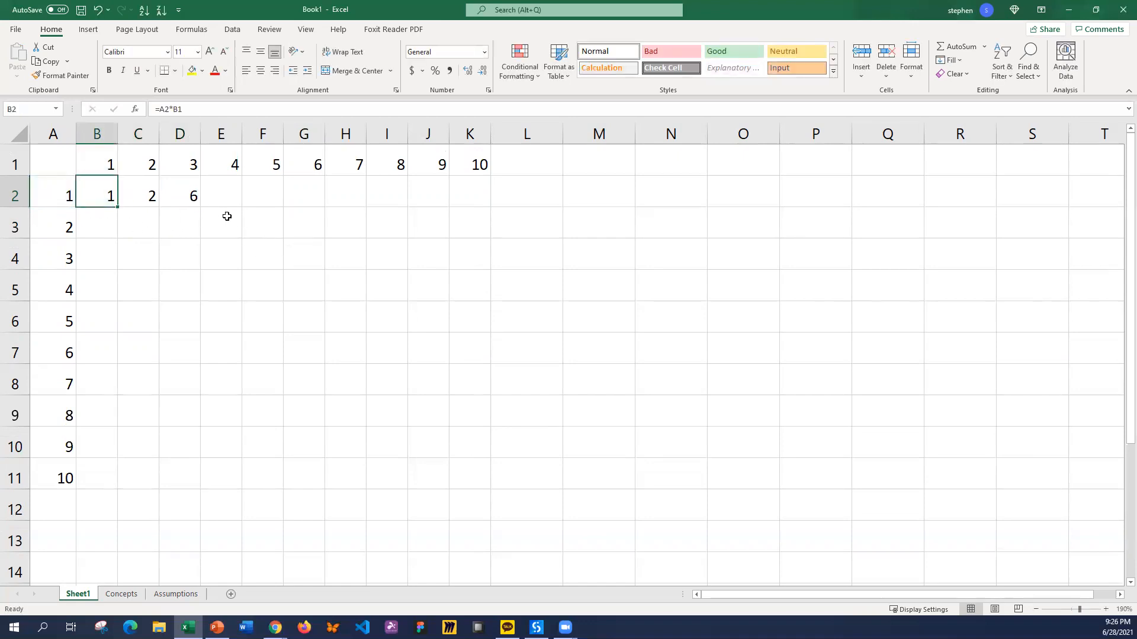
key("Right")
key("Right")
key("Right")
key("Right")
key("Right")
key("Right")
key("Right")
key("Right")
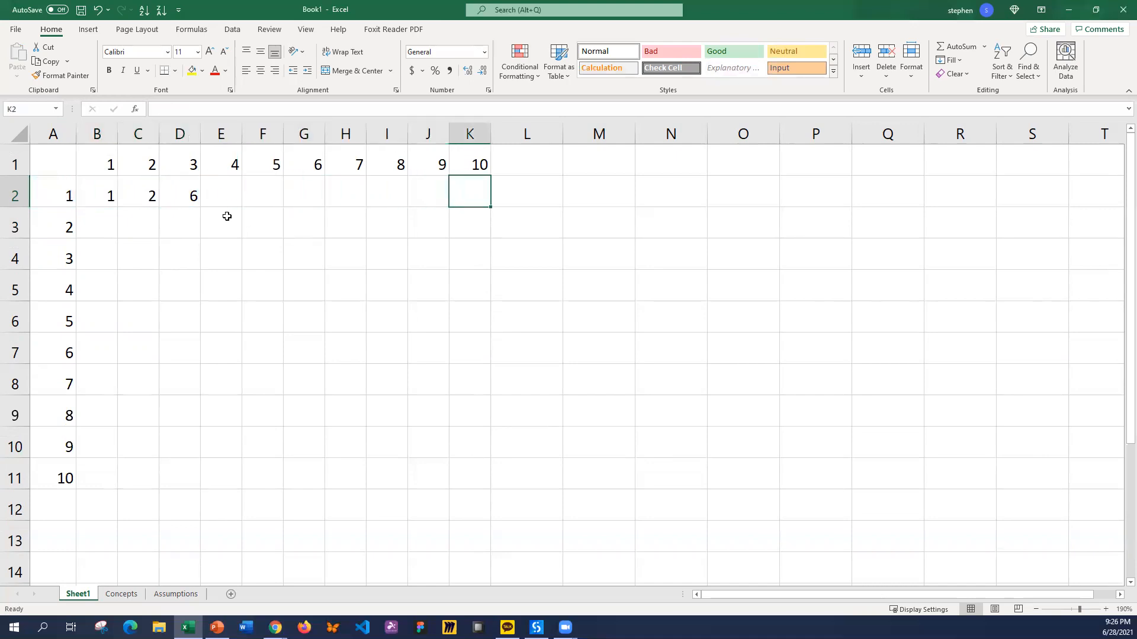
Step: Enter the formula =K1 in cell K2 and check which cell it refers to
type("=")
key("Up")
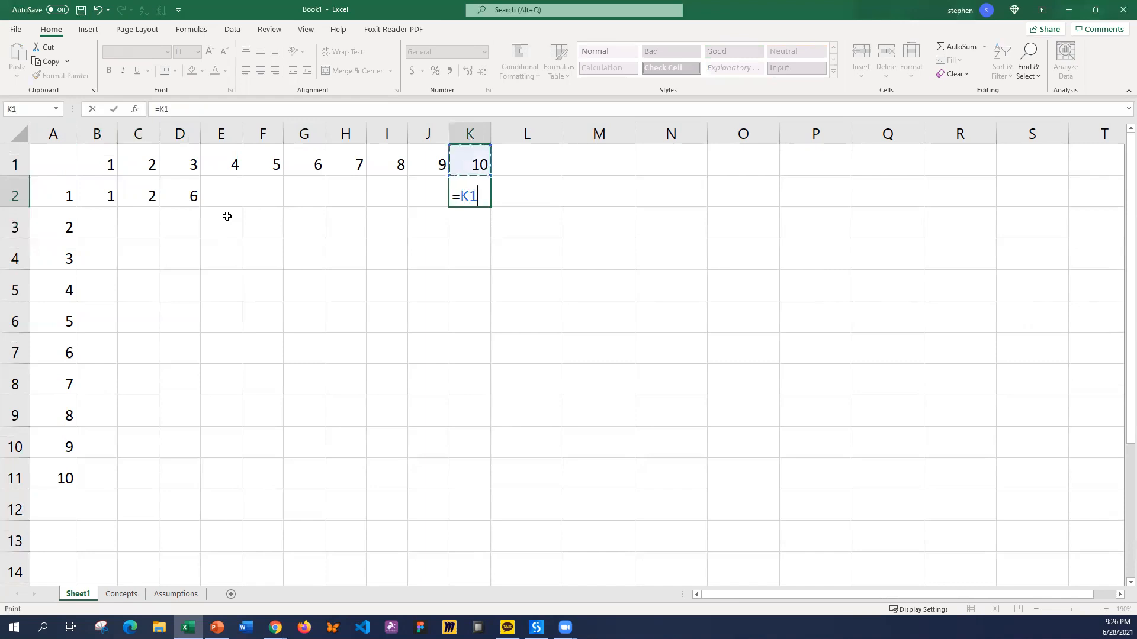
key("Return")
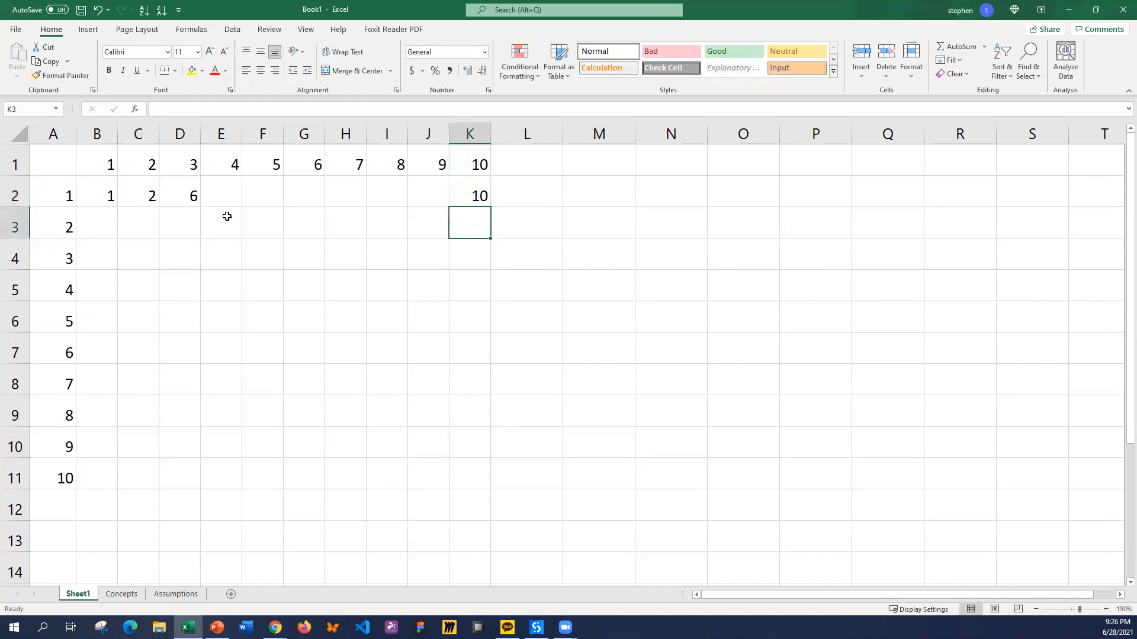
double_click(461, 187)
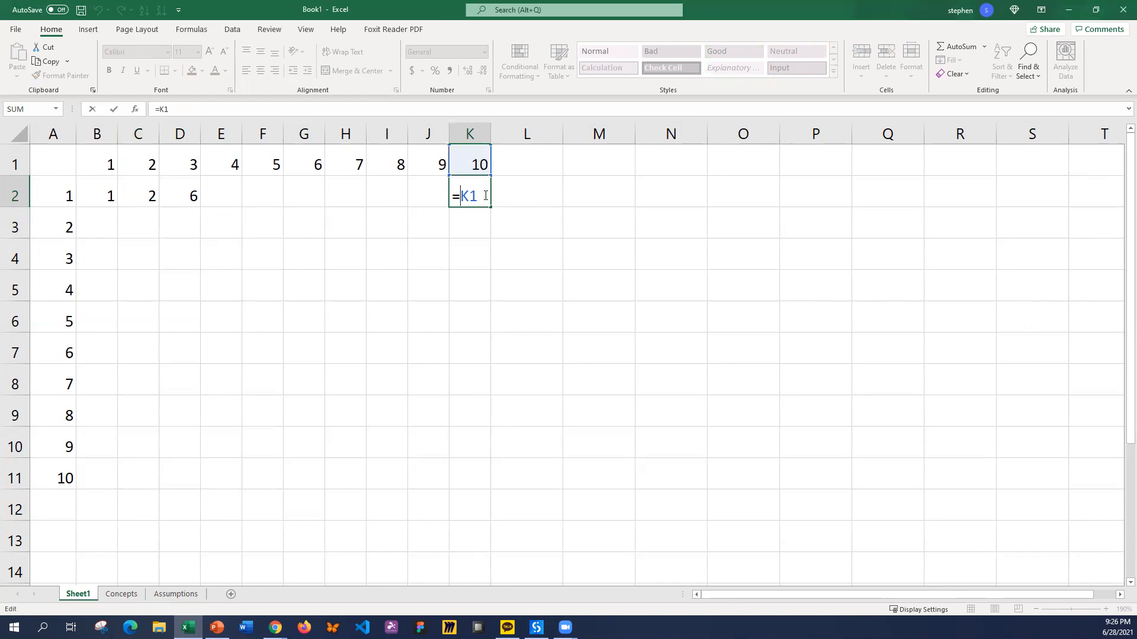
key("Escape")
key("ctrl+Return")
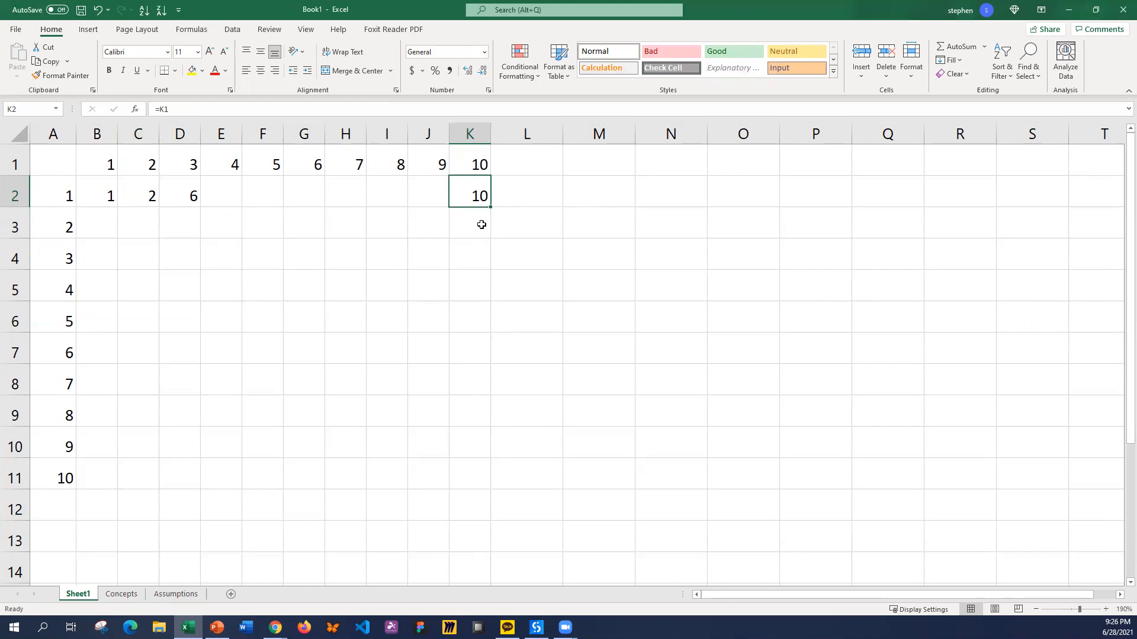
double_click(470, 196)
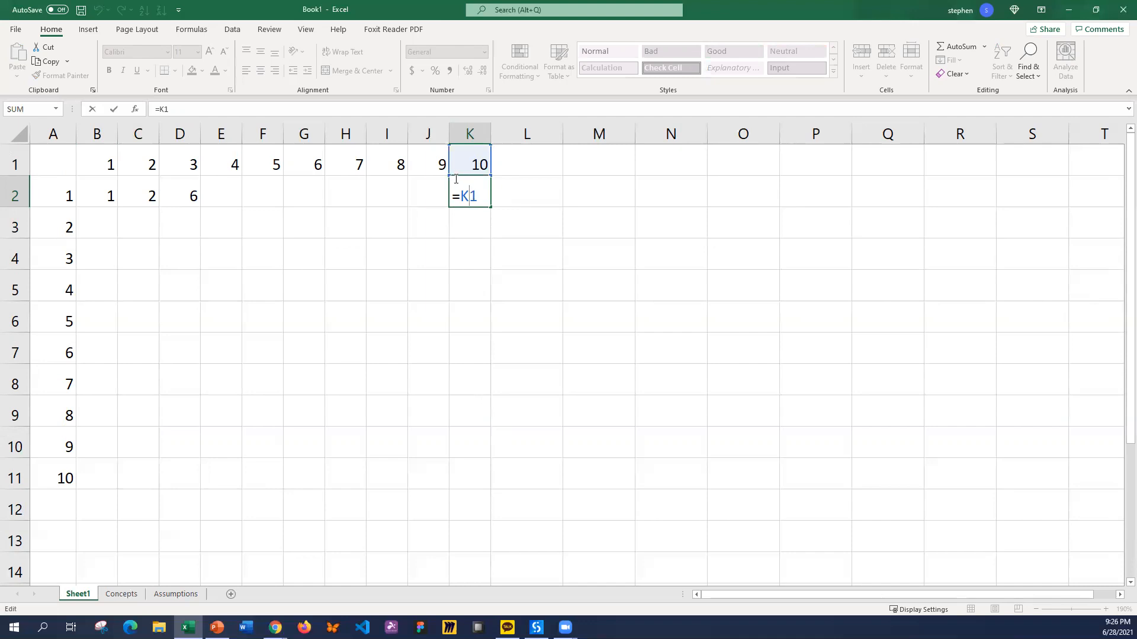
key("ctrl+Return")
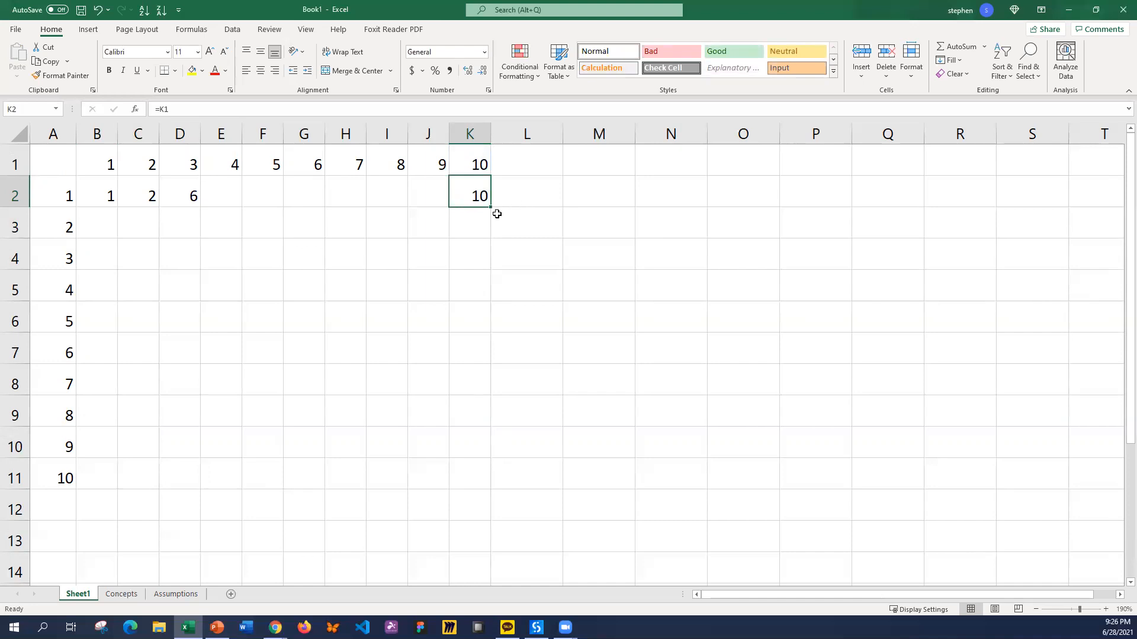
Step: Copy the relative formula from K2 into K11, check its reference and clear K11
key("ctrl+c")
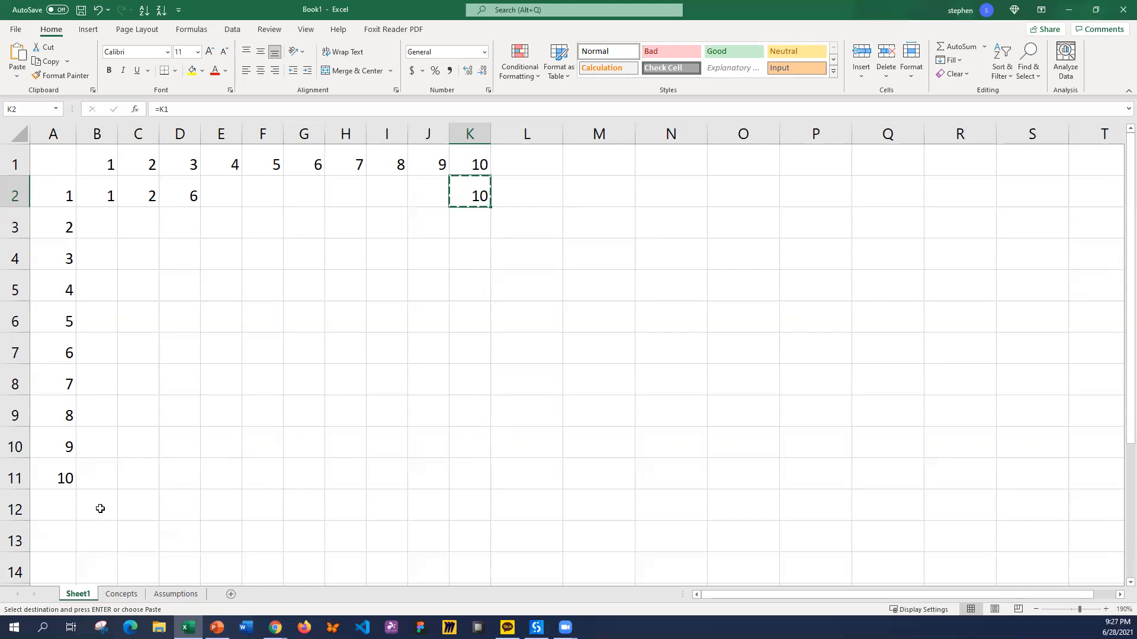
left_click(473, 466)
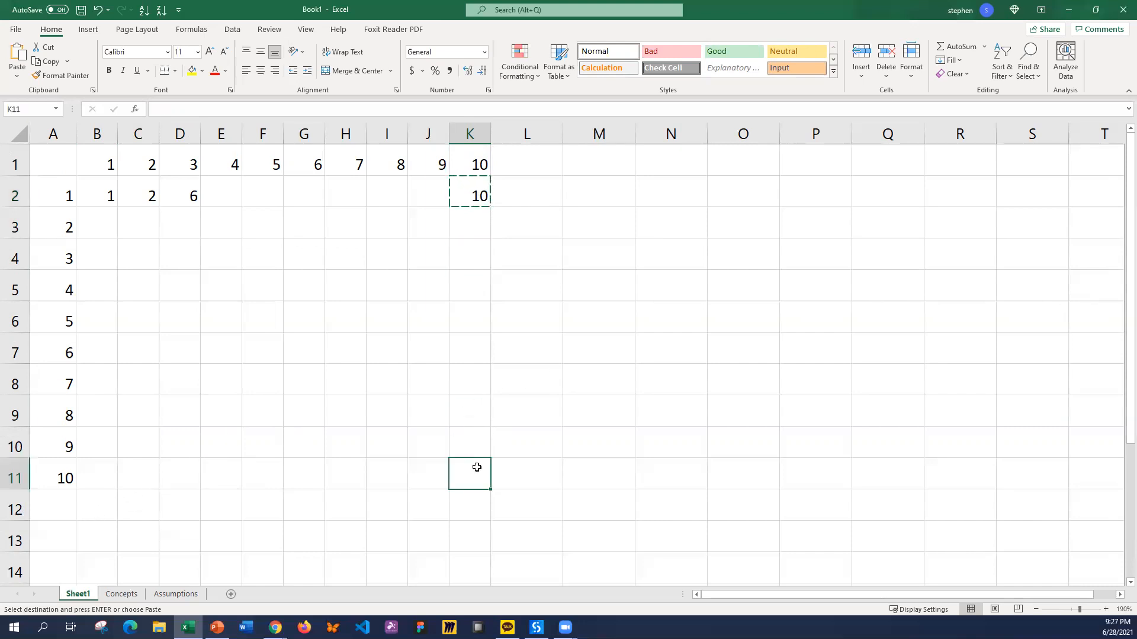
key("Return")
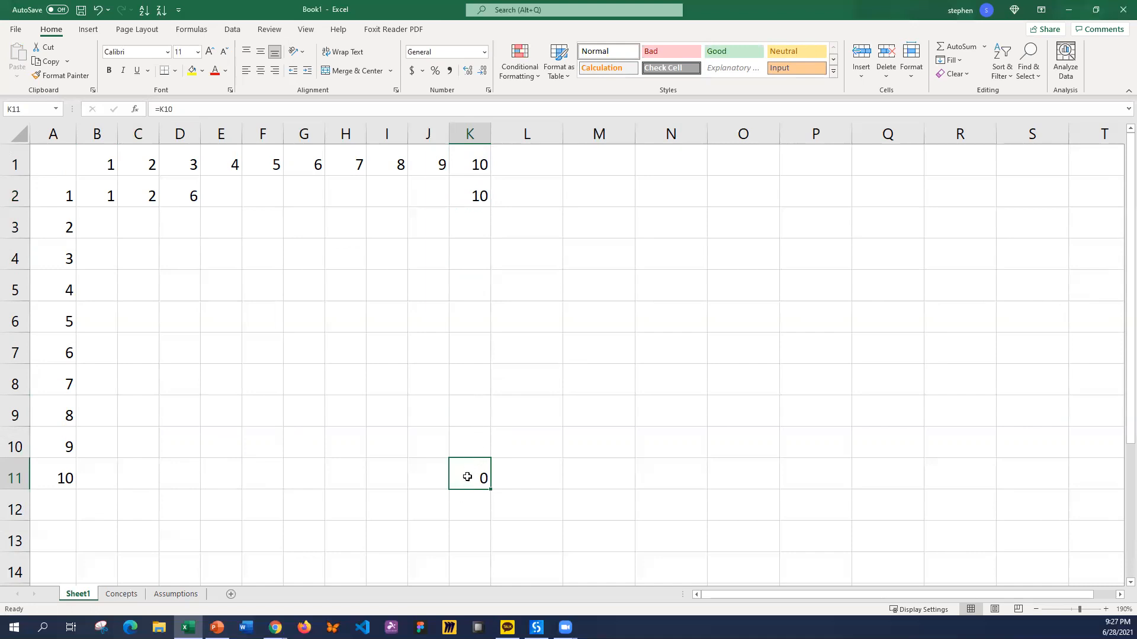
double_click(465, 479)
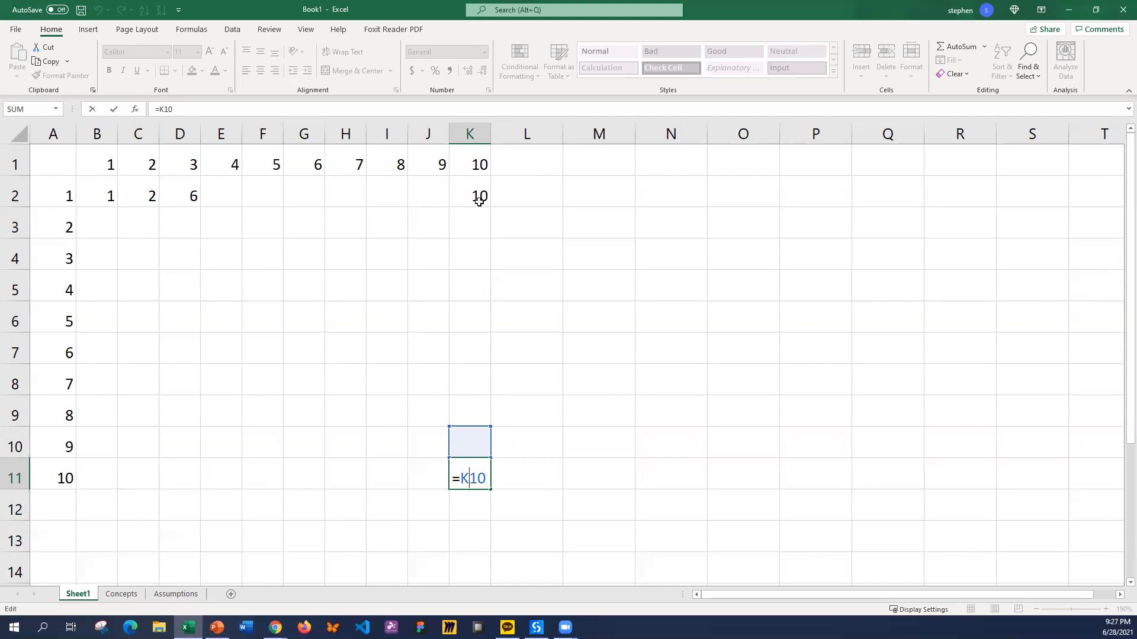
key("ctrl+Return")
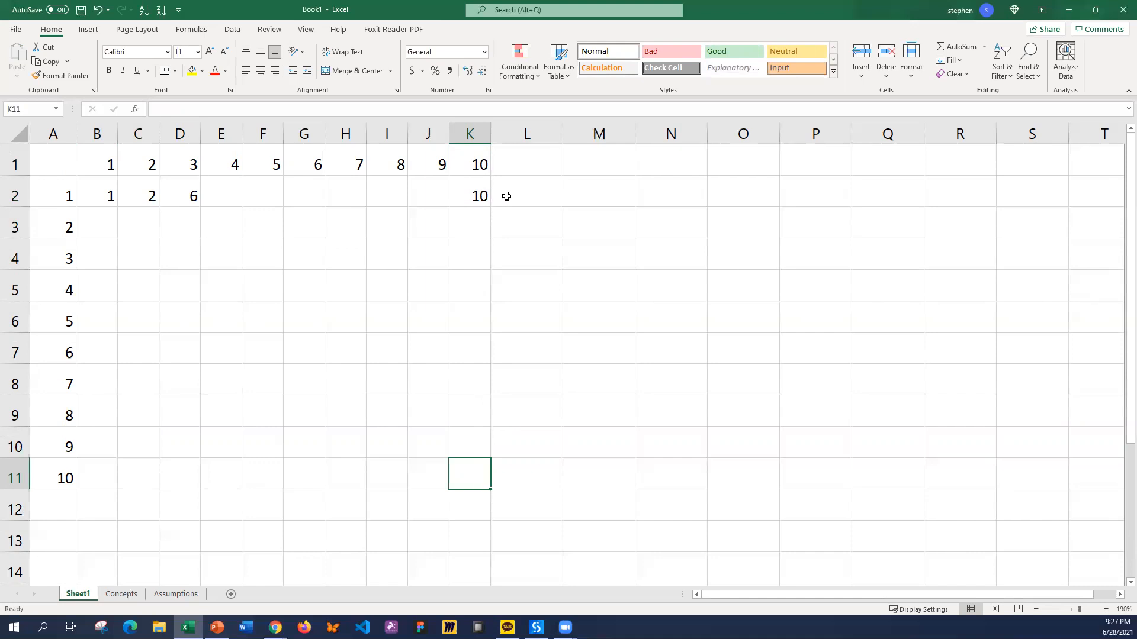
Step: Make the reference in K2's formula fully absolute so it reads =$K$1
left_click(483, 194)
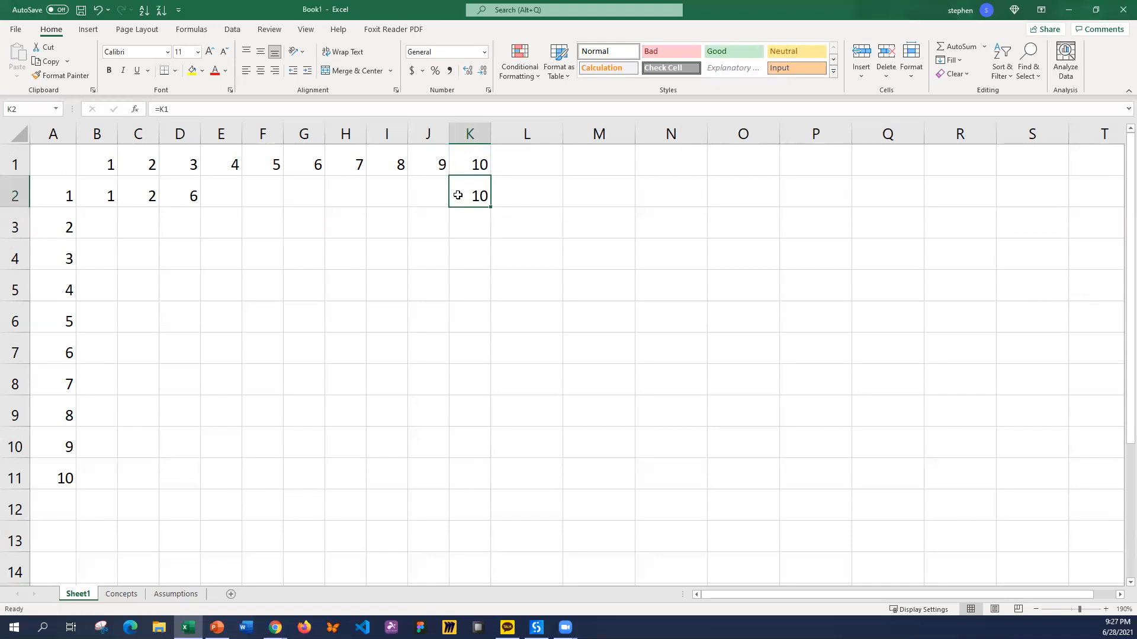
double_click(461, 191)
key("Left")
key("Left")
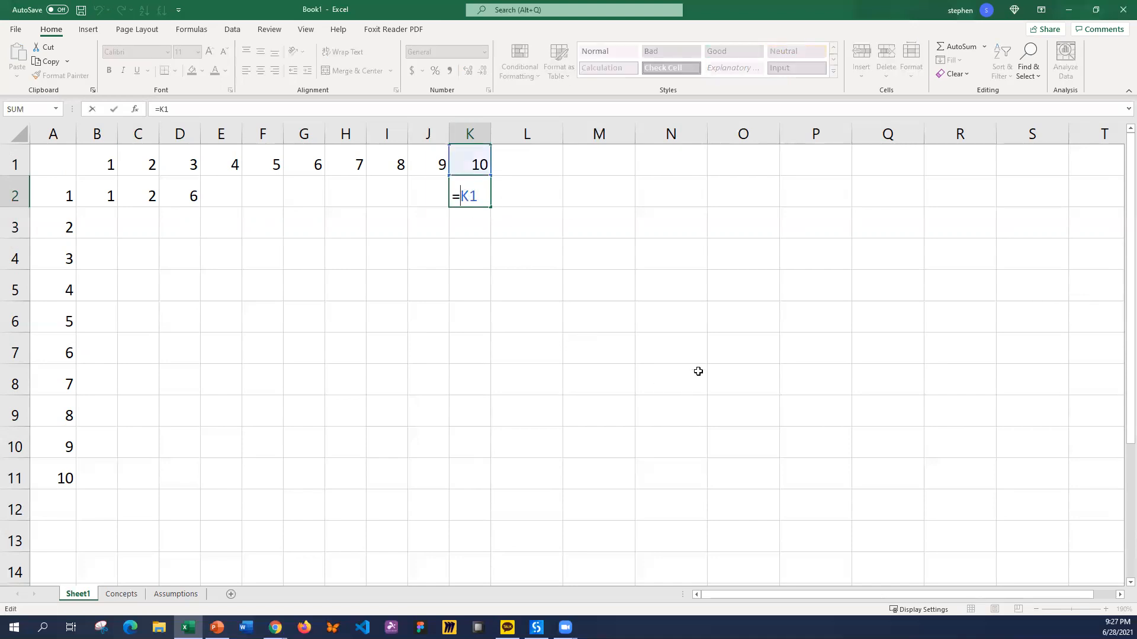
type("$")
key("Right")
type("$")
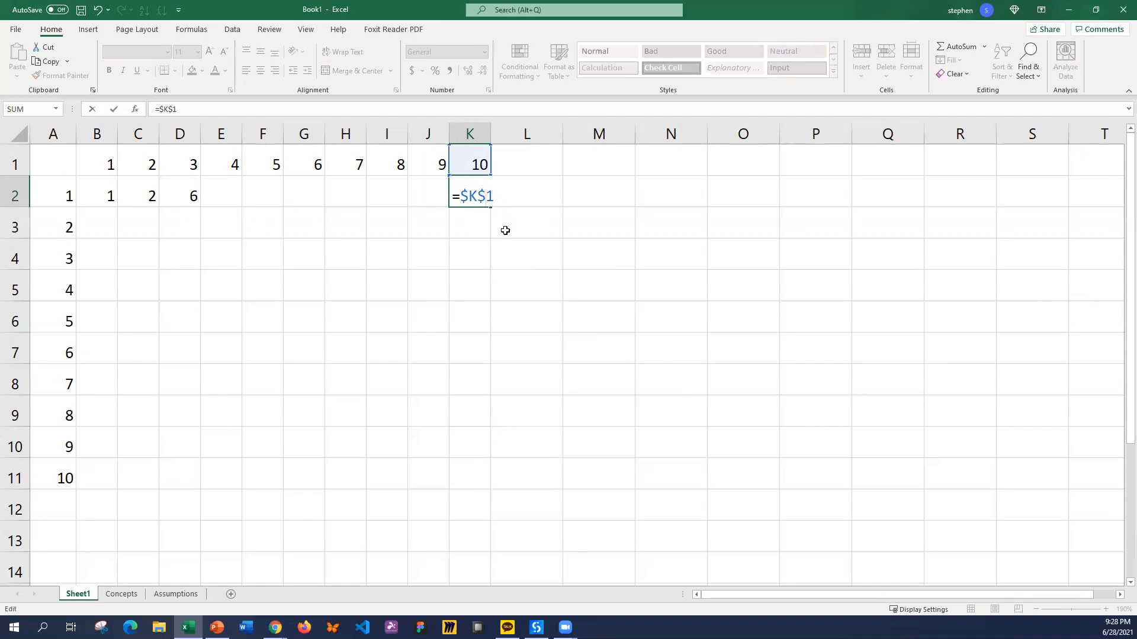
key("Return")
Step: Copy the absolute formula from K2 and paste it into J11
left_click(475, 191)
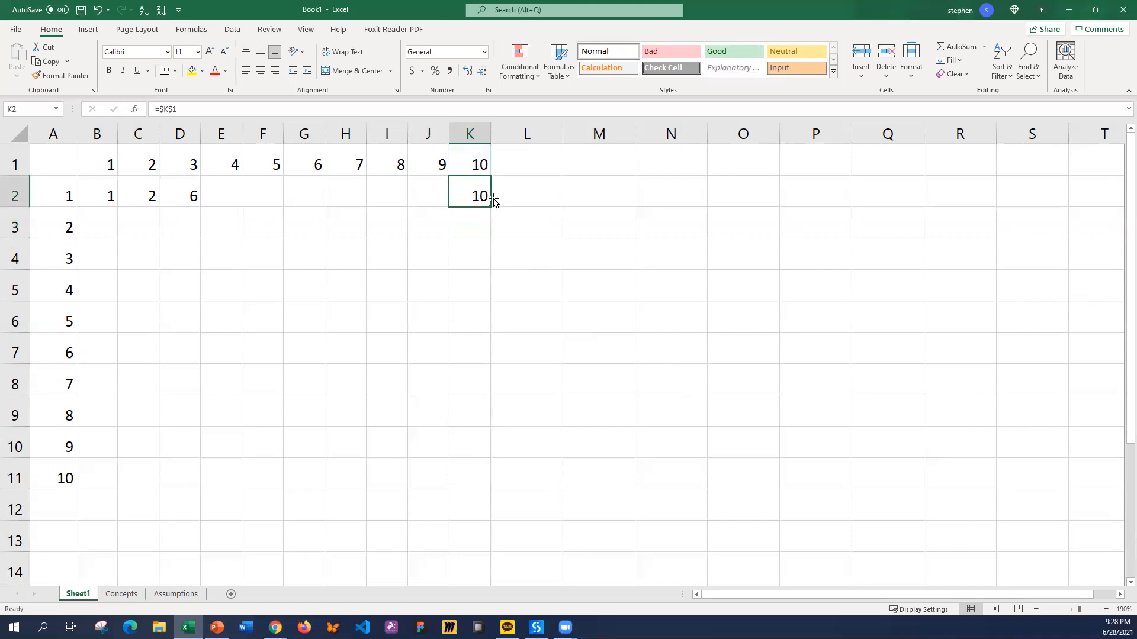
key("ctrl+c")
left_click(438, 480)
key("Return")
left_click(639, 502)
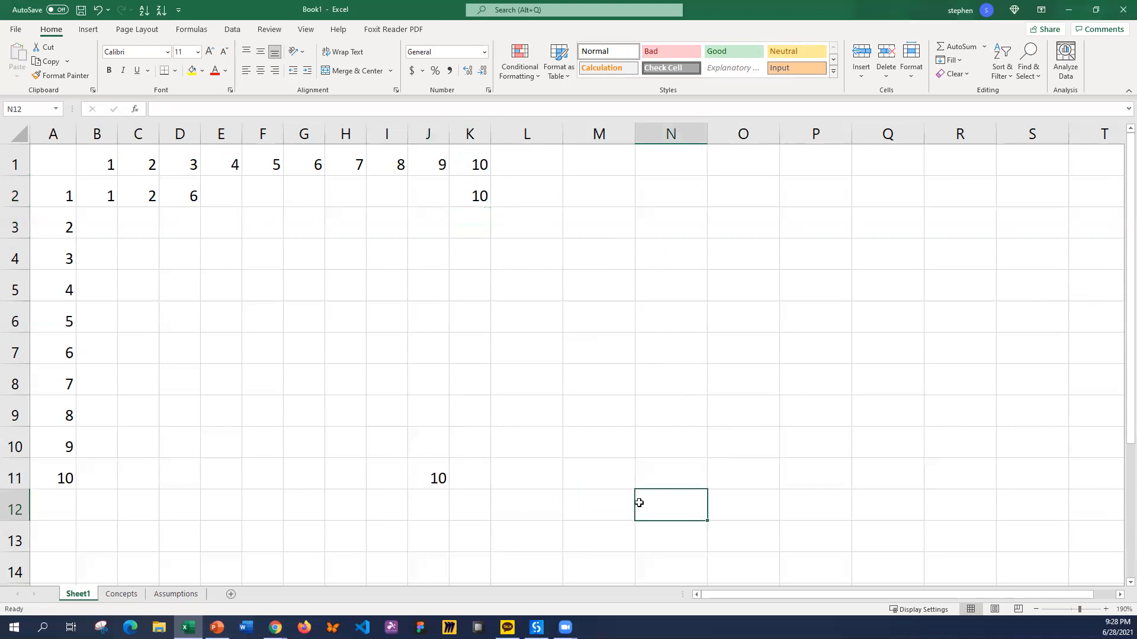
Step: Examine the cell references in the formulas of J11 and K2, leaving both formulas as they are
left_click(436, 477)
double_click(416, 480)
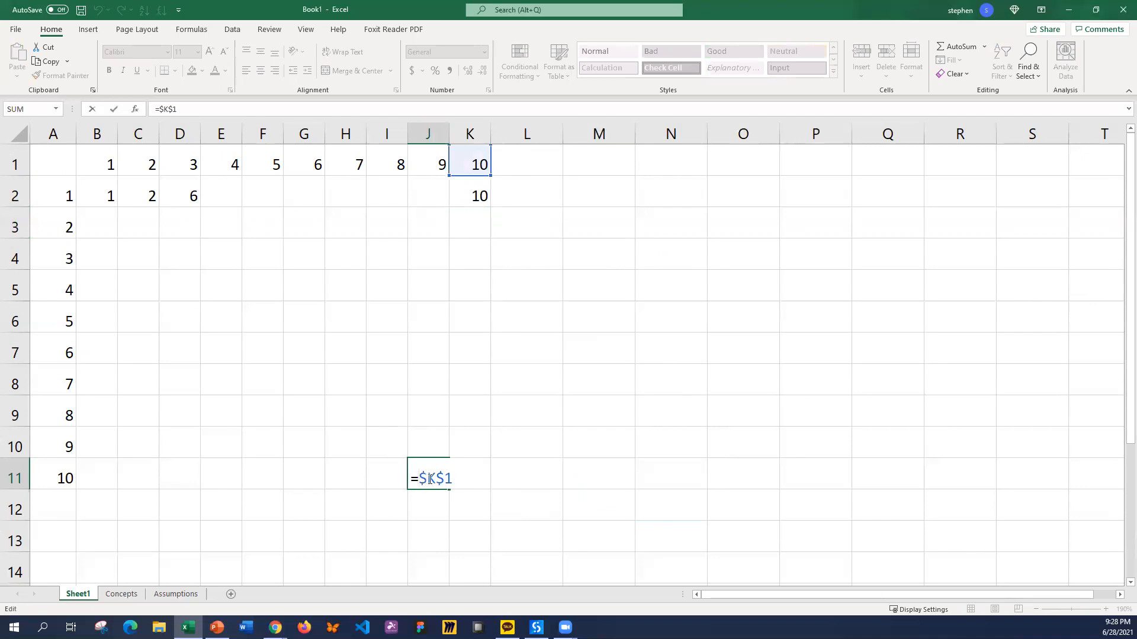
key("Escape")
double_click(481, 196)
key("Escape")
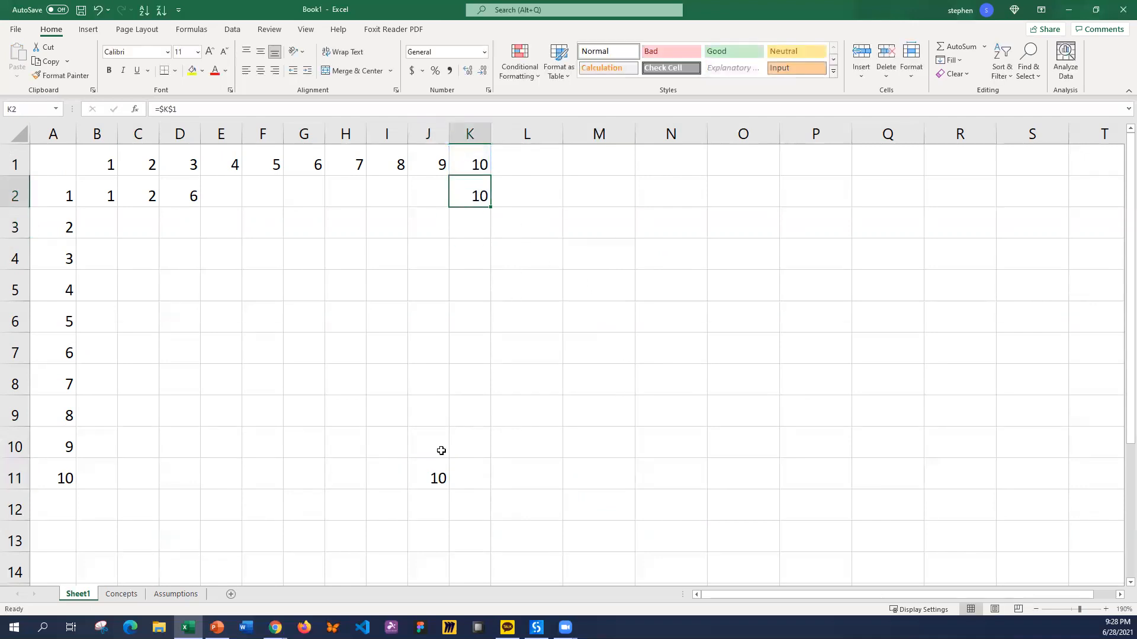
Step: Copy the formula from J11 into N8 and check which cell it refers to
left_click(438, 477)
key("ctrl+g")
key("Escape")
key("ctrl+c")
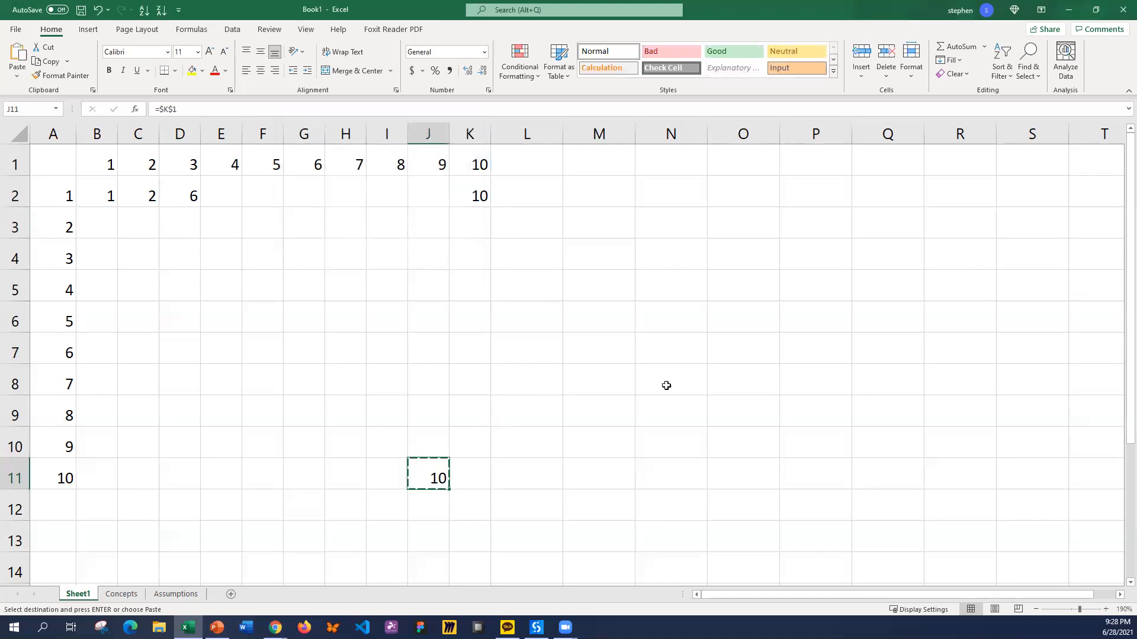
left_click(694, 374)
key("ctrl+v")
double_click(694, 375)
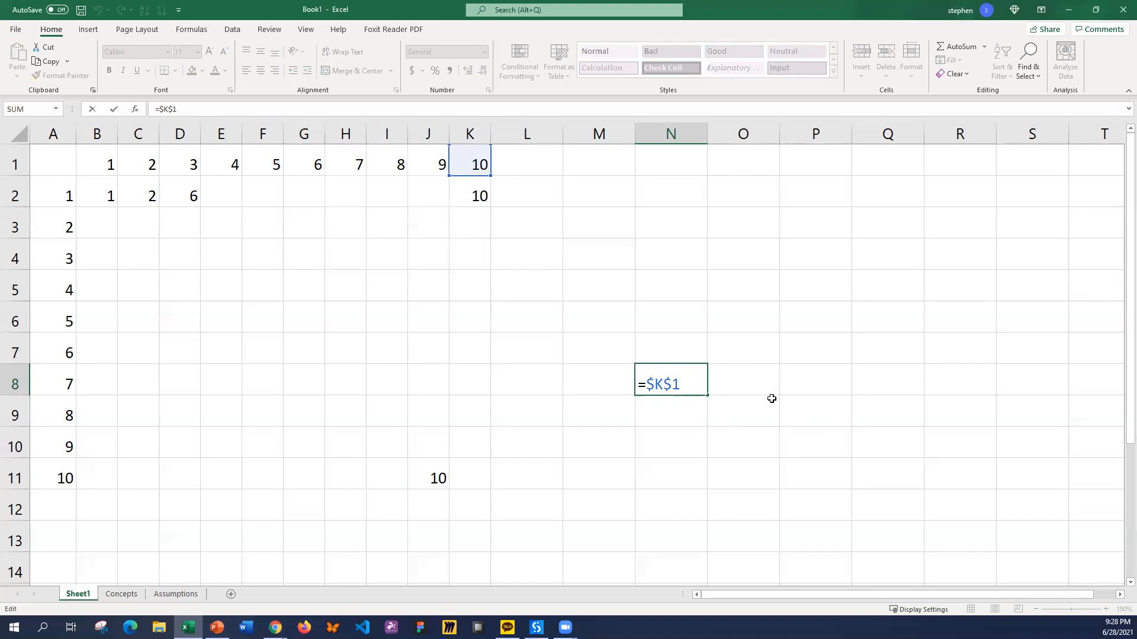
key("ctrl+Return")
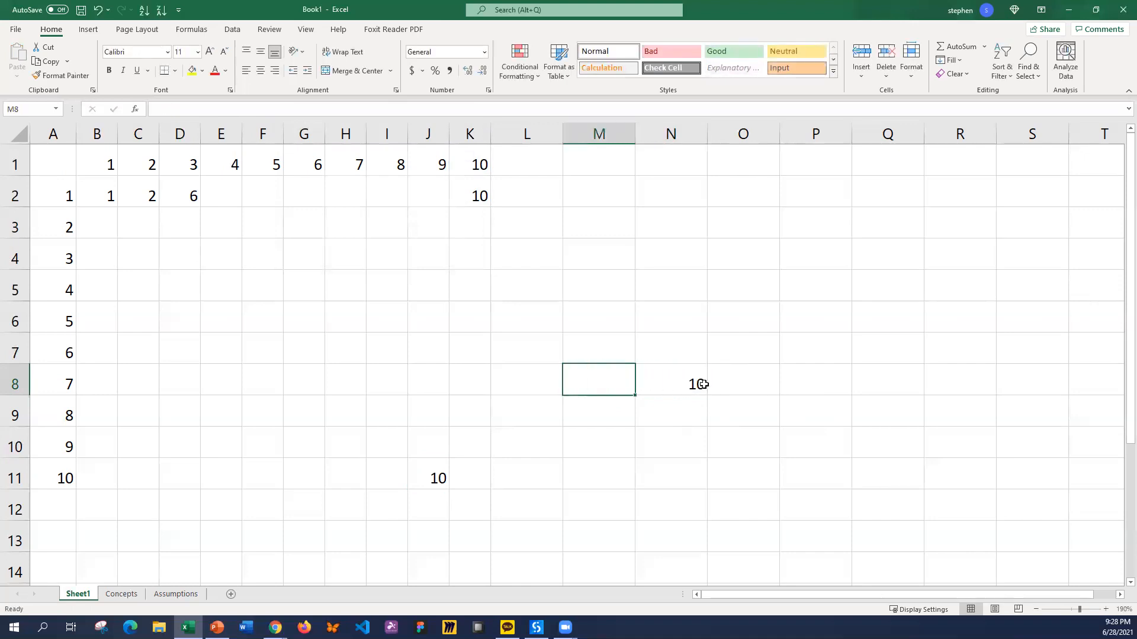
Step: Clear the range J8:N12 to remove the test copies in J11 and N8
key("shift+Left")
key("shift+Left")
key("shift+Left")
key("shift+Down")
key("shift+Down")
key("shift+Down")
key("shift+Down")
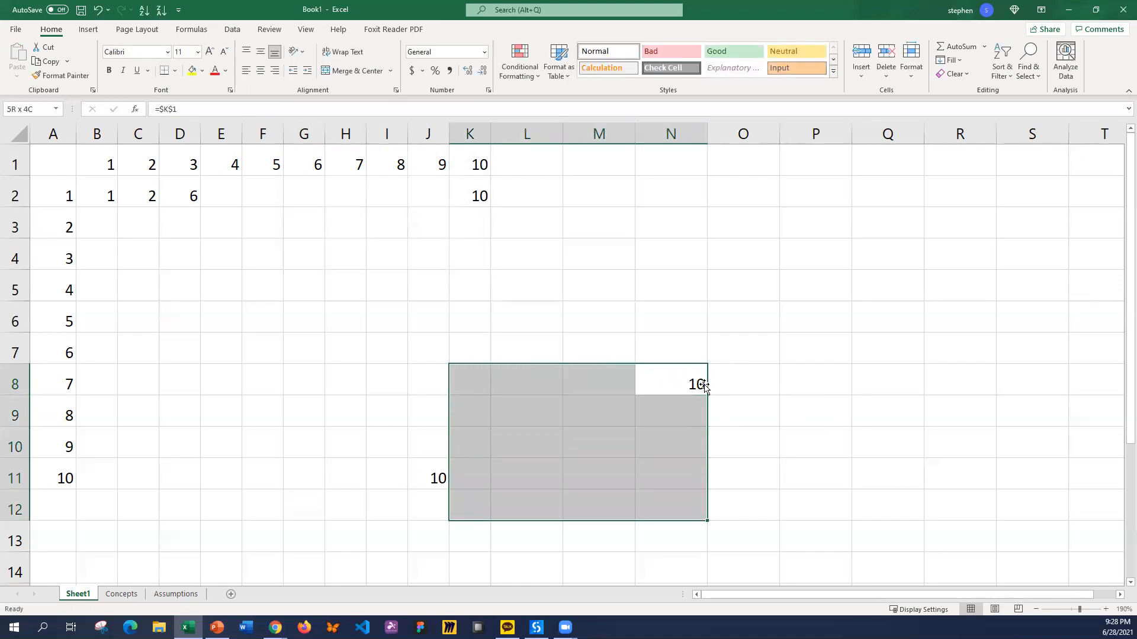
key("shift+Left")
key("Delete")
key("Left")
key("Left")
key("Left")
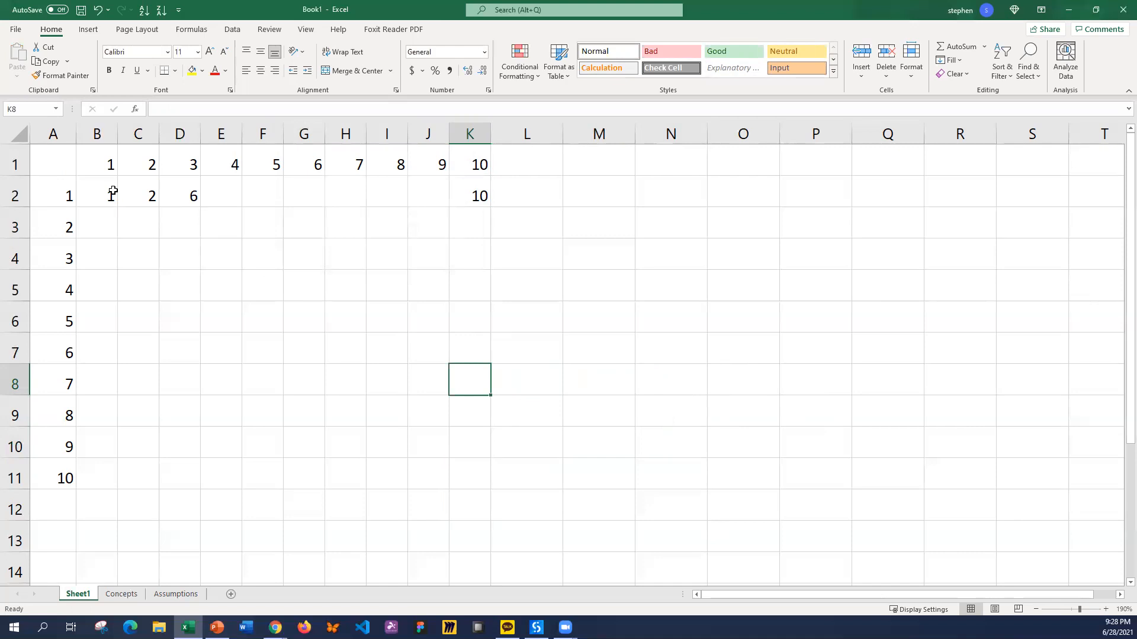
Step: Clear cells C2 through K2, keeping only the formula in B2, and return to B2
left_click(110, 196)
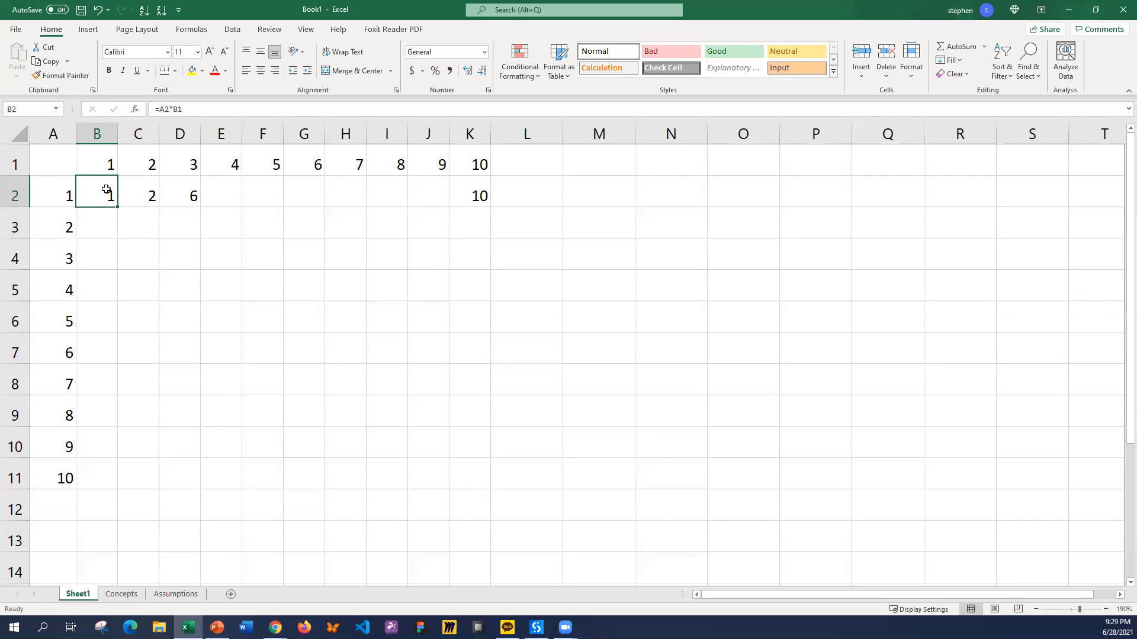
key("Right")
key("Right")
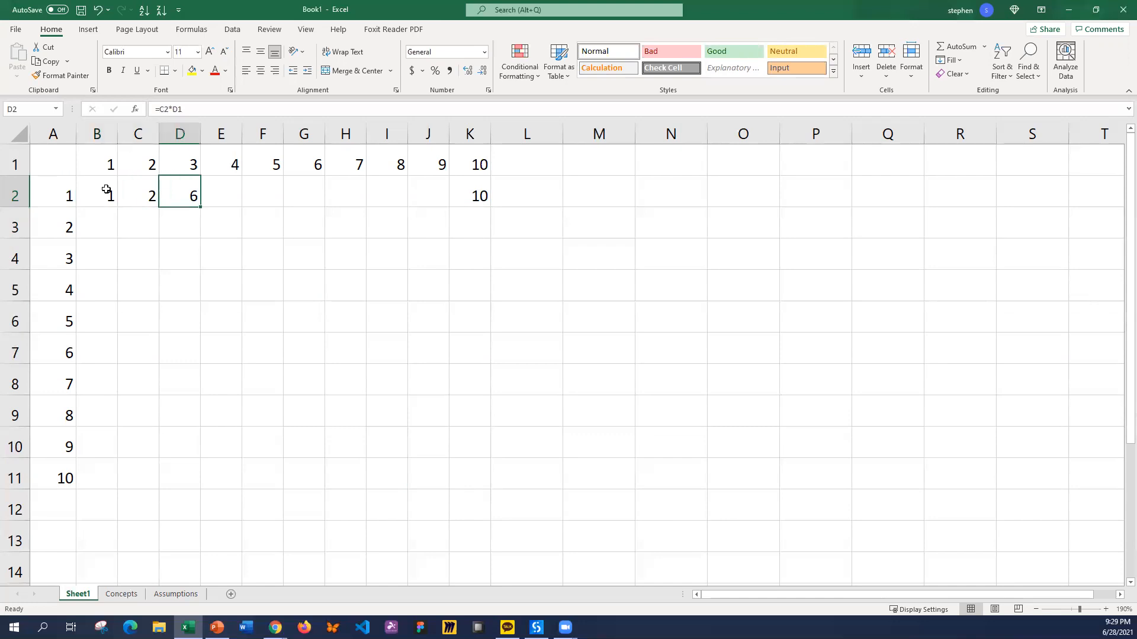
key("Left")
key("shift+Right")
key("shift+Right")
key("shift+Right")
key("shift+Right")
key("shift+Right")
key("shift+Right")
key("shift+Right")
key("shift+Right")
key("shift+Right")
key("shift+Left")
key("Delete")
key("Left")
key("Left")
key("Right")
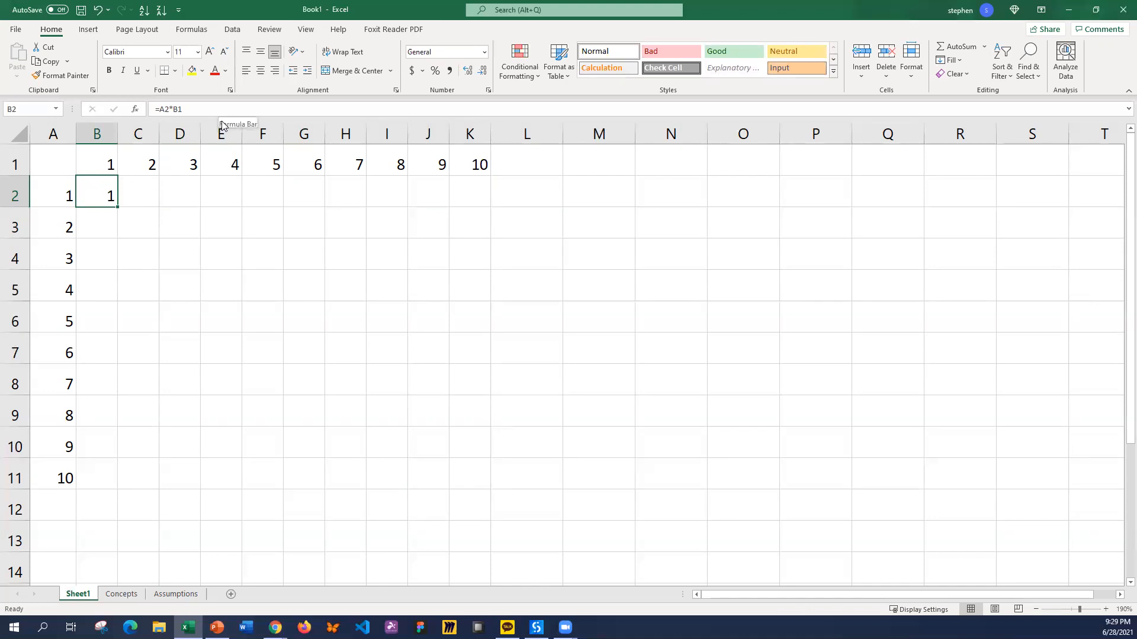
Step: Change the formula in B2 to mixed references so it reads =$A2*B$1
double_click(102, 188)
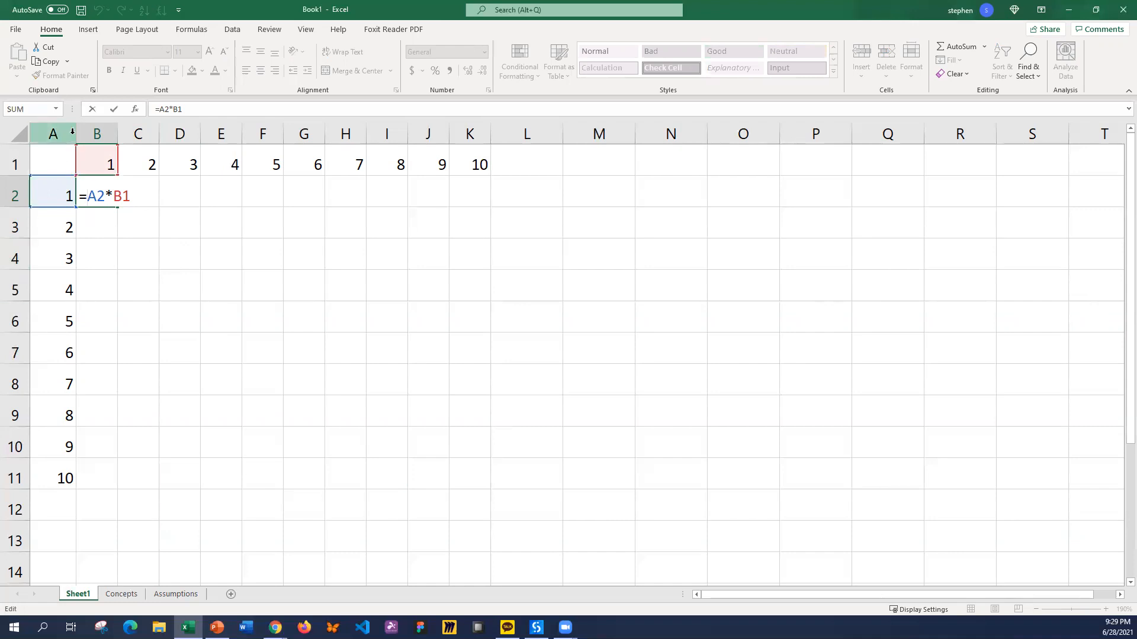
type("$")
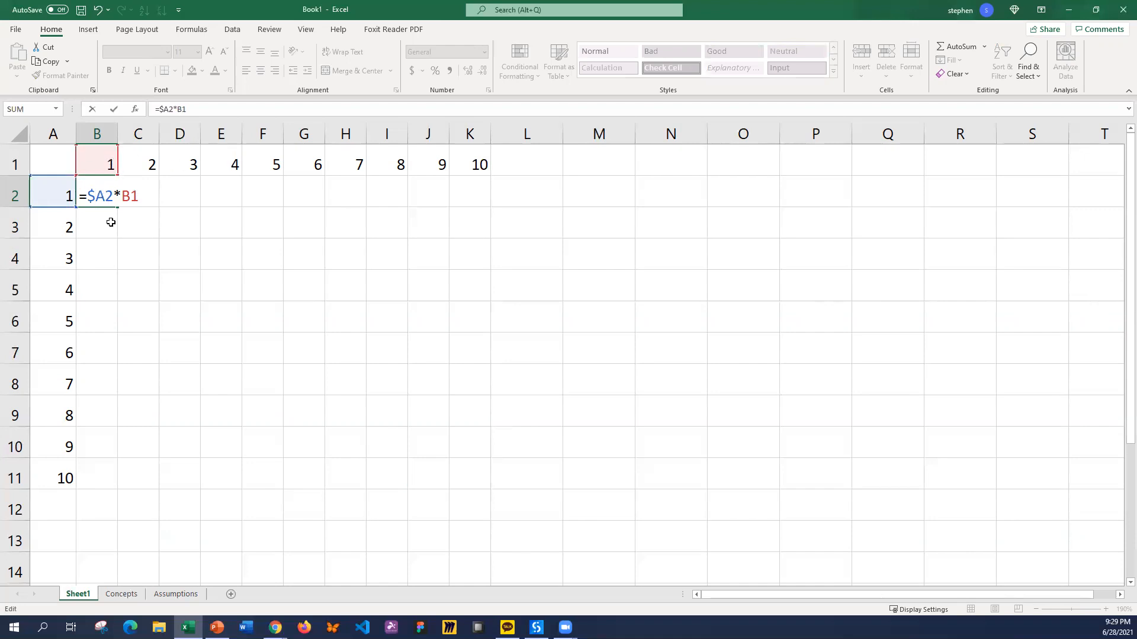
left_click(131, 196)
type("$")
key("Return")
Step: Copy the B2 formula and paste it across B2:K2 to fill the first row of the grid
left_click(100, 201)
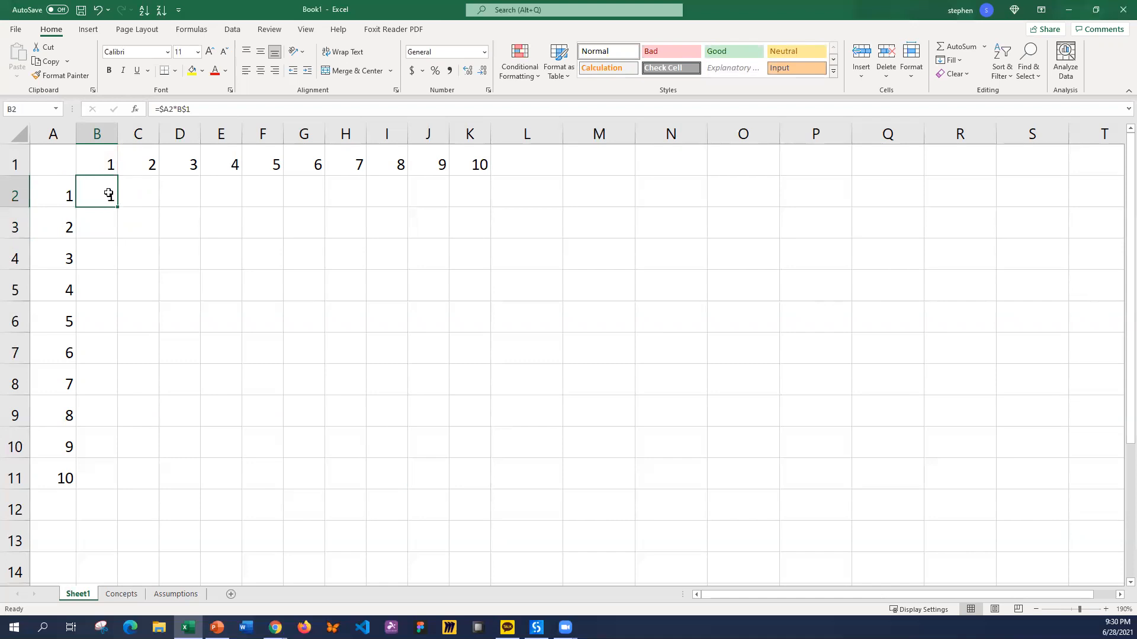
key("ctrl+c")
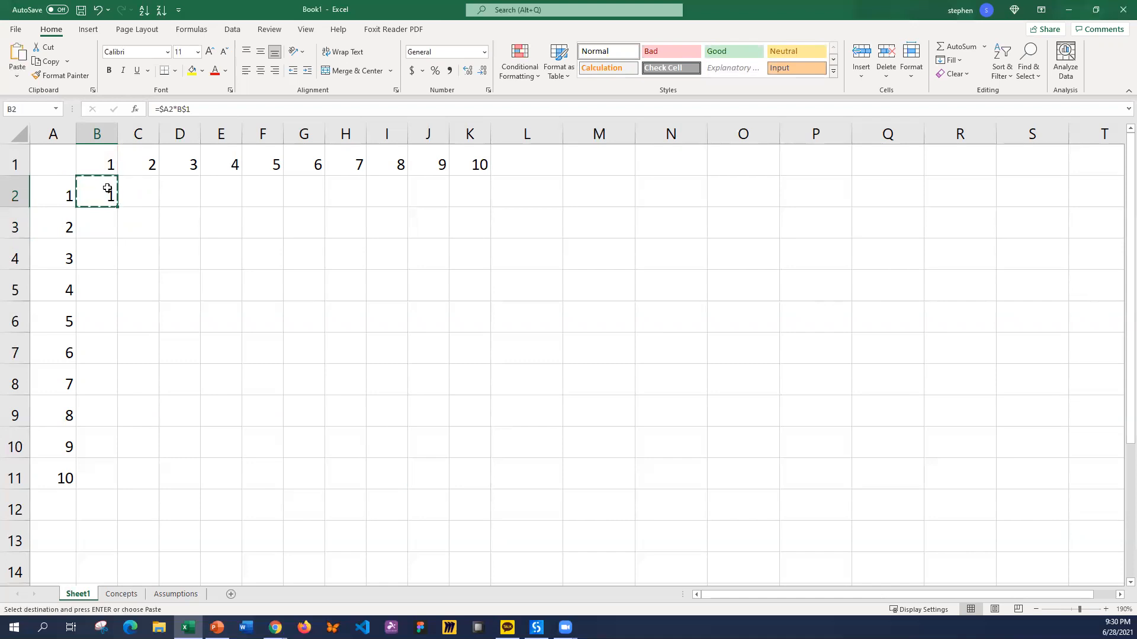
key("shift+Right")
key("shift+Right")
key("shift+Right")
key("shift+Right")
key("shift+Right")
key("shift+Right")
key("shift+Right")
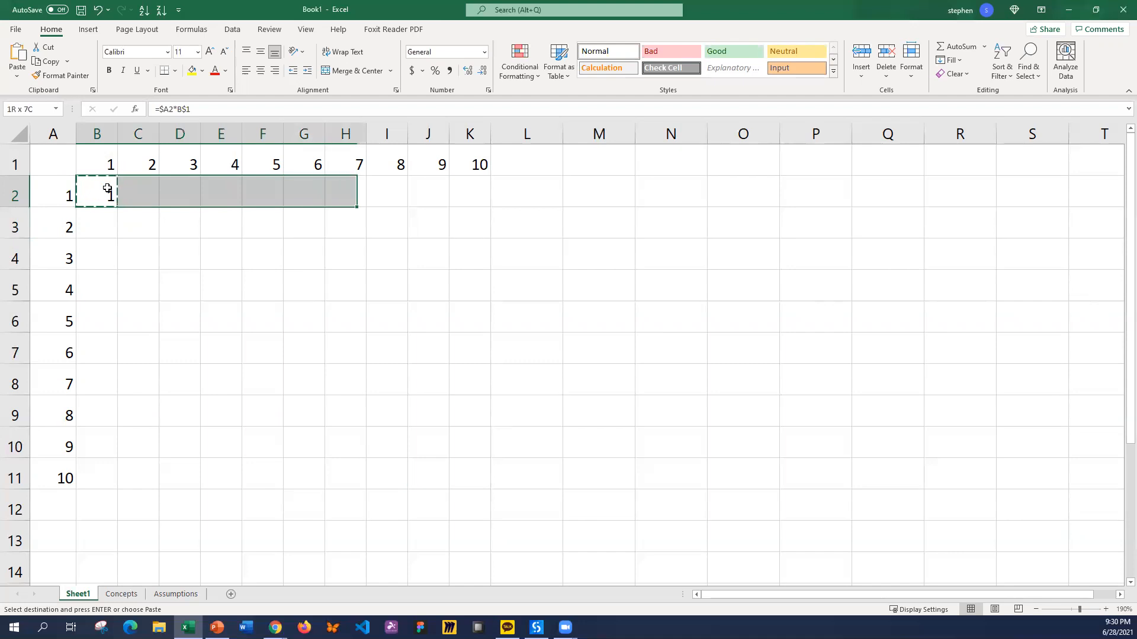
key("shift+Right")
key("shift+Right")
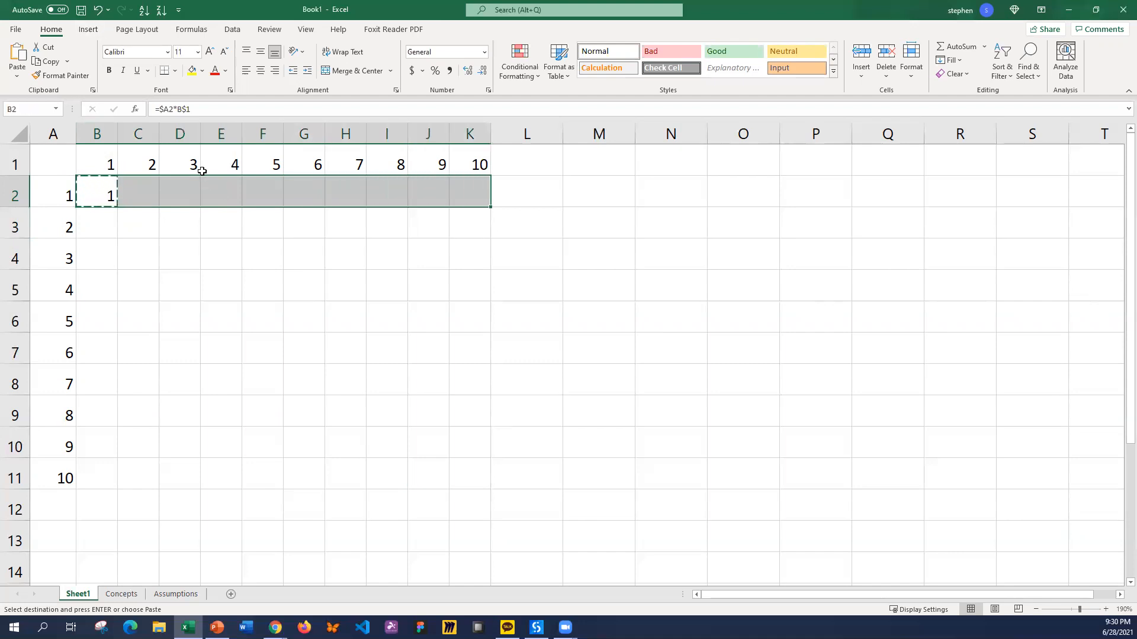
key("Return")
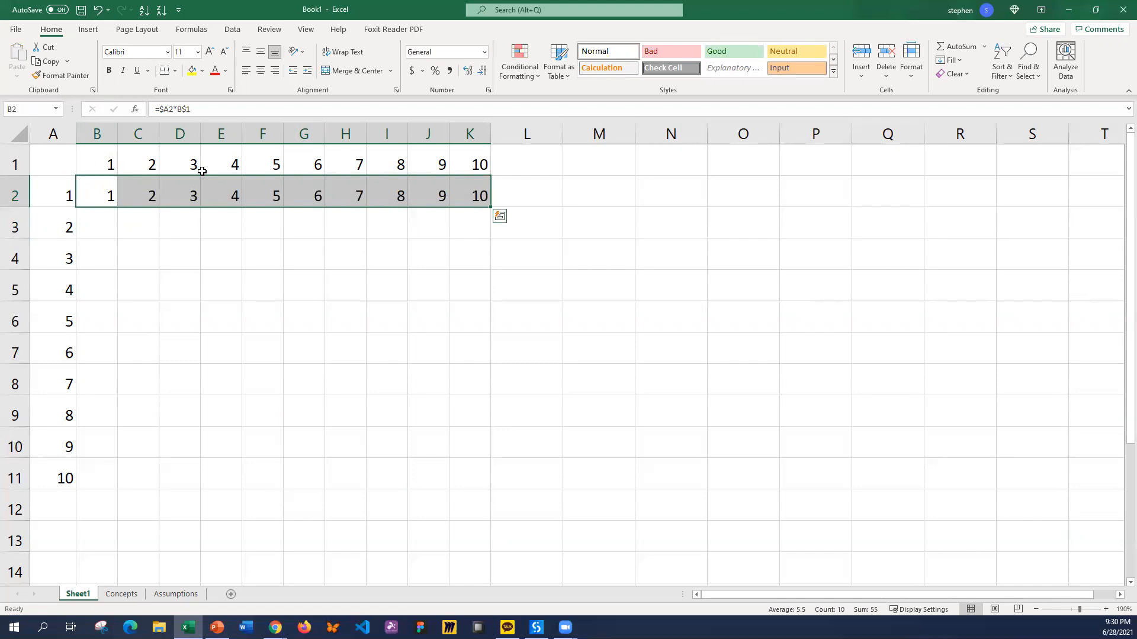
Step: Copy the formulas in B2:K2 and paste them over B2:K11 to complete the multiplication grid
right_click(173, 197)
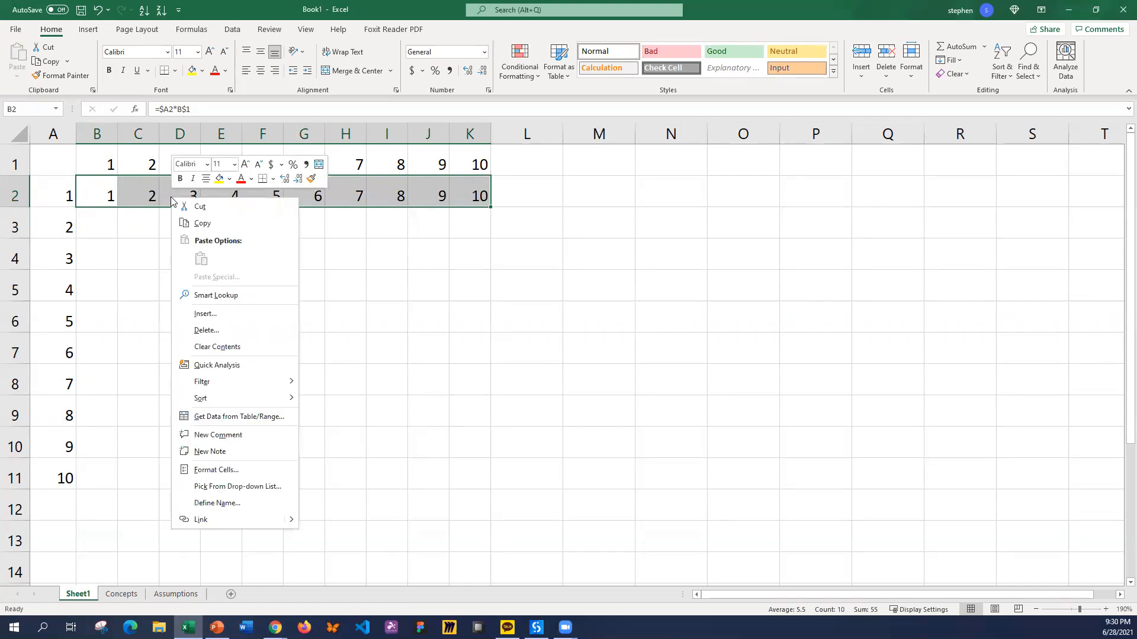
left_click(191, 223)
left_click_drag(109, 189, 489, 472)
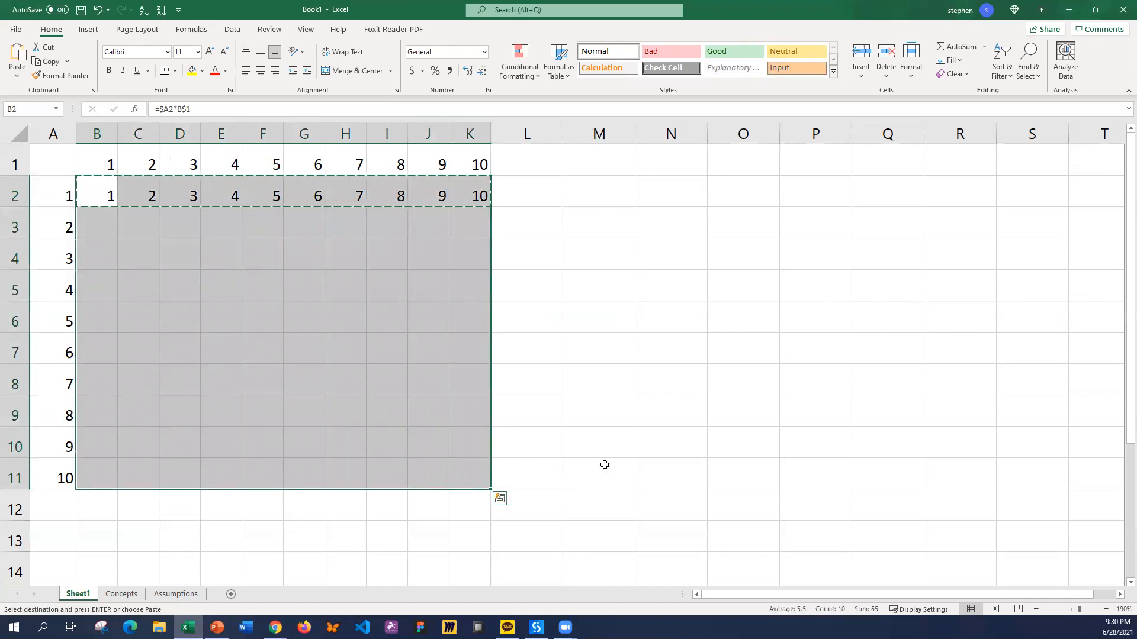
right_click(209, 284)
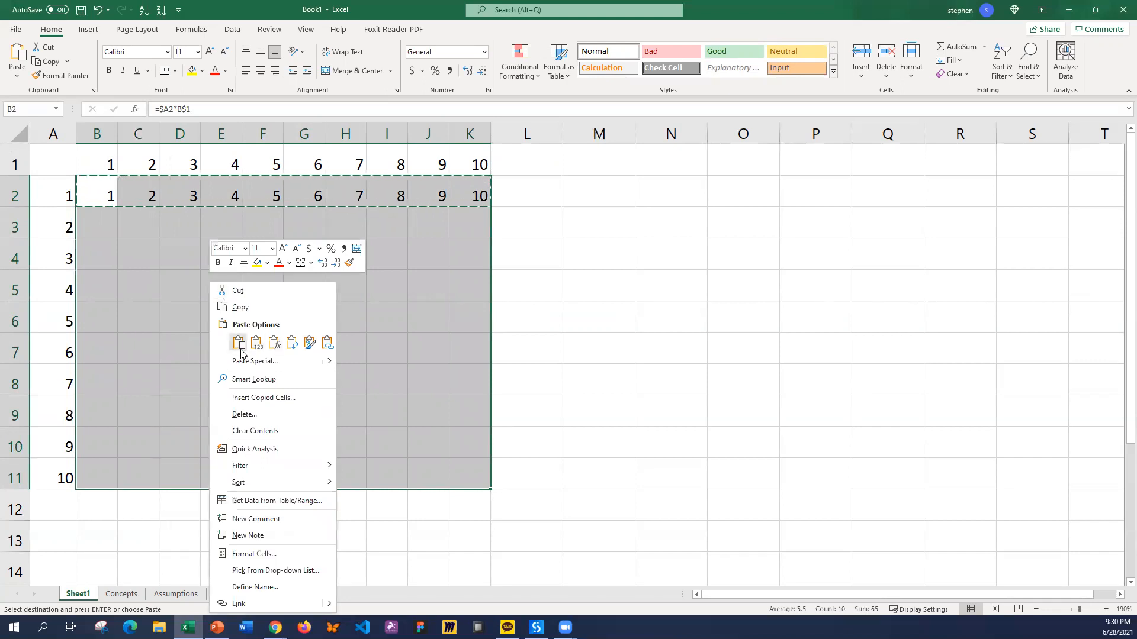
left_click(241, 351)
key("Escape")
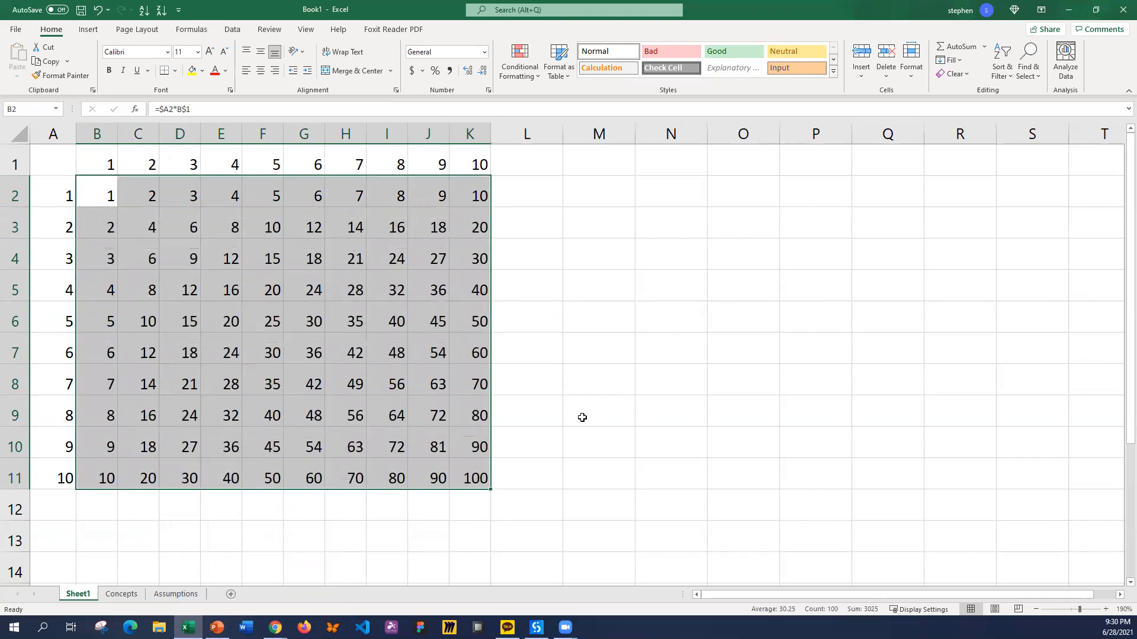
left_click(570, 266)
Step: Shade the header numbers in B1:K1 and A2:A11 with a light gray fill
left_click_drag(482, 160, 105, 159)
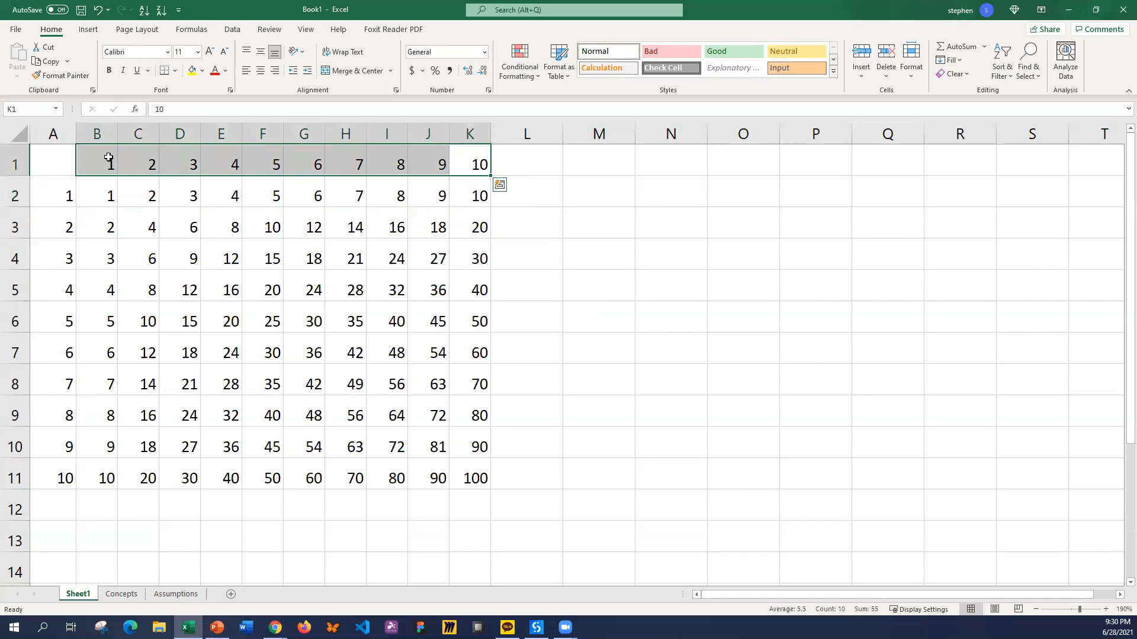
left_click(202, 71)
left_click(211, 111)
left_click_drag(72, 188, 67, 480)
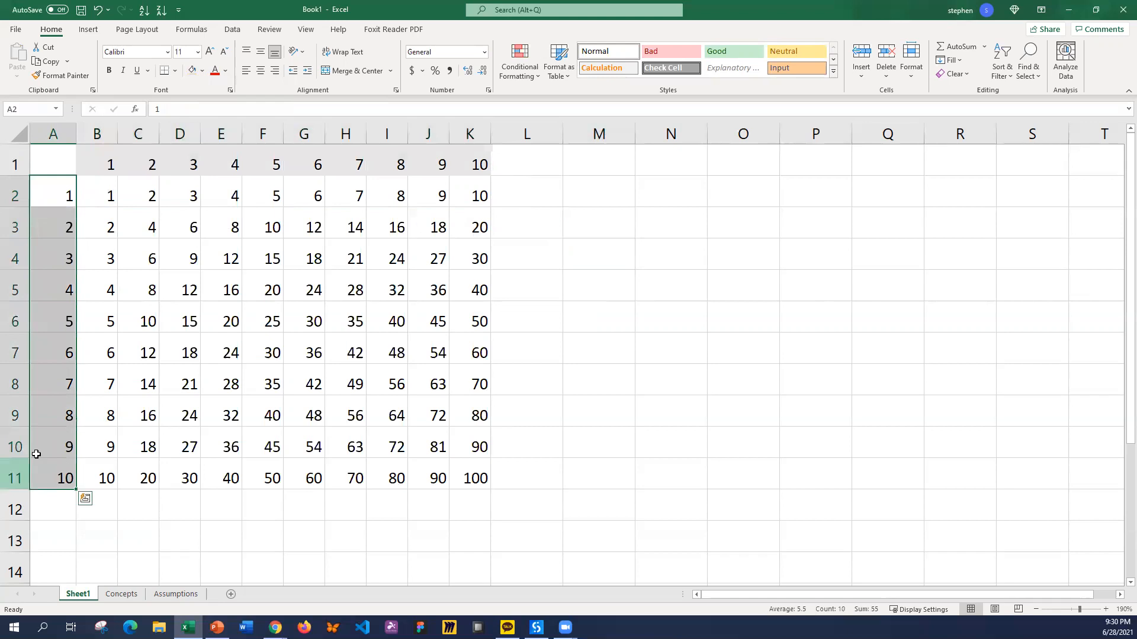
left_click(192, 70)
left_click(669, 263)
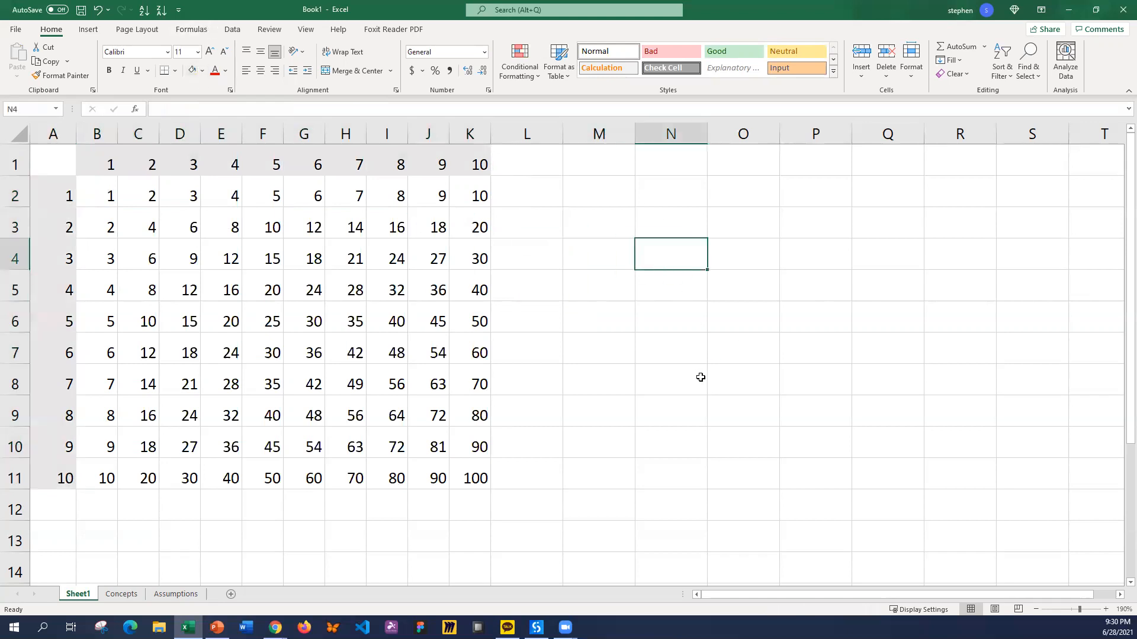
Step: Inspect the formula in K11 and the cells it references, leaving the formula as it is
left_click(485, 482)
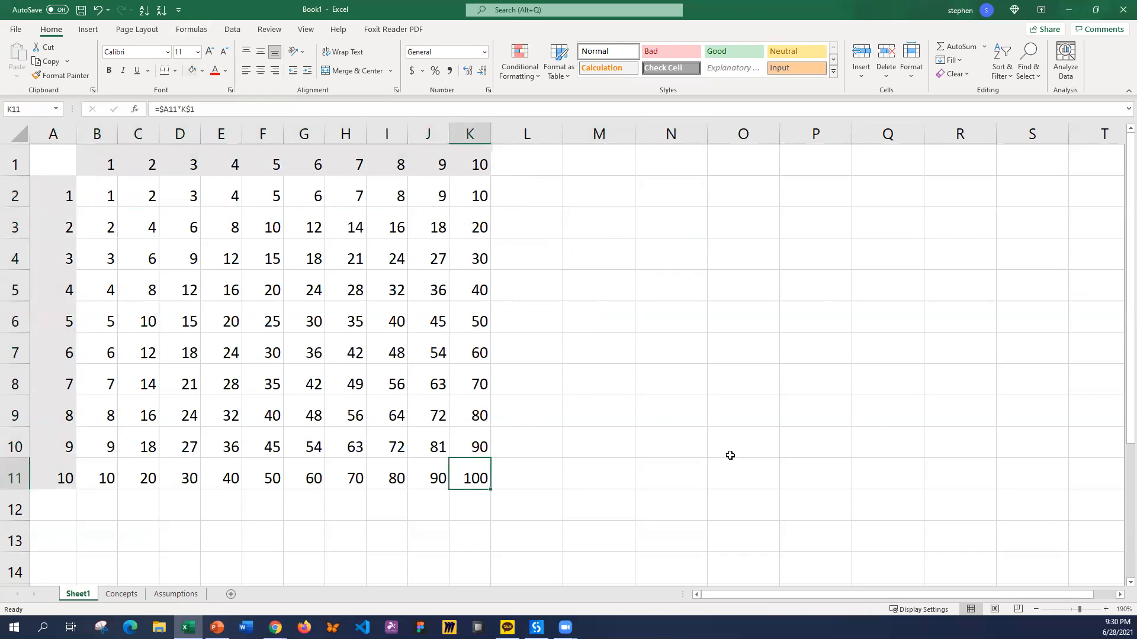
double_click(478, 484)
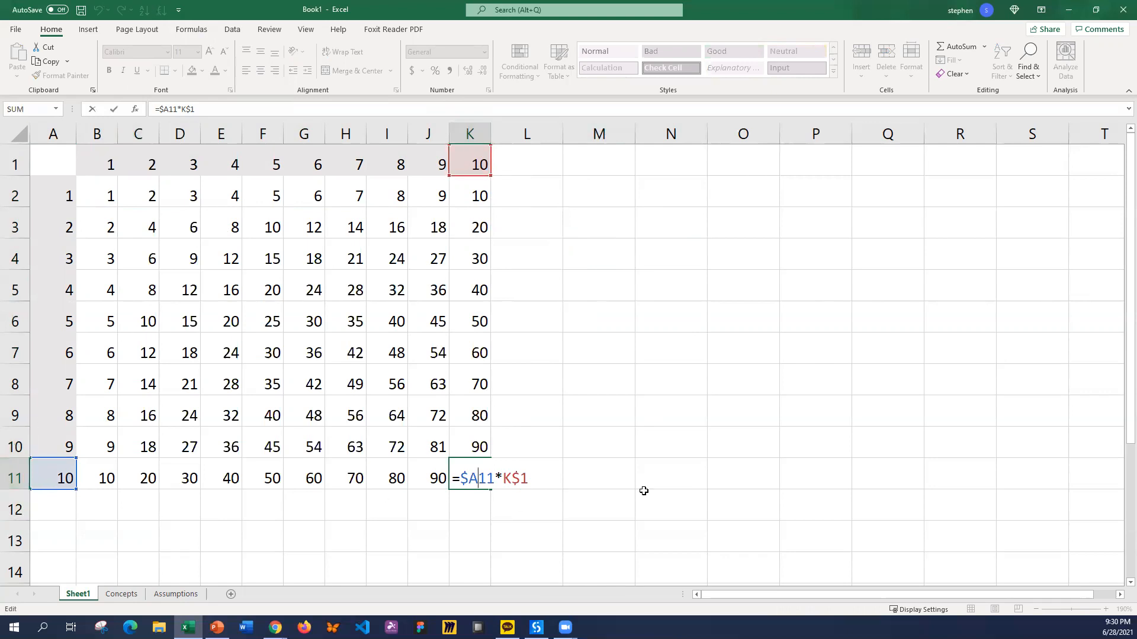
key("ctrl+Return")
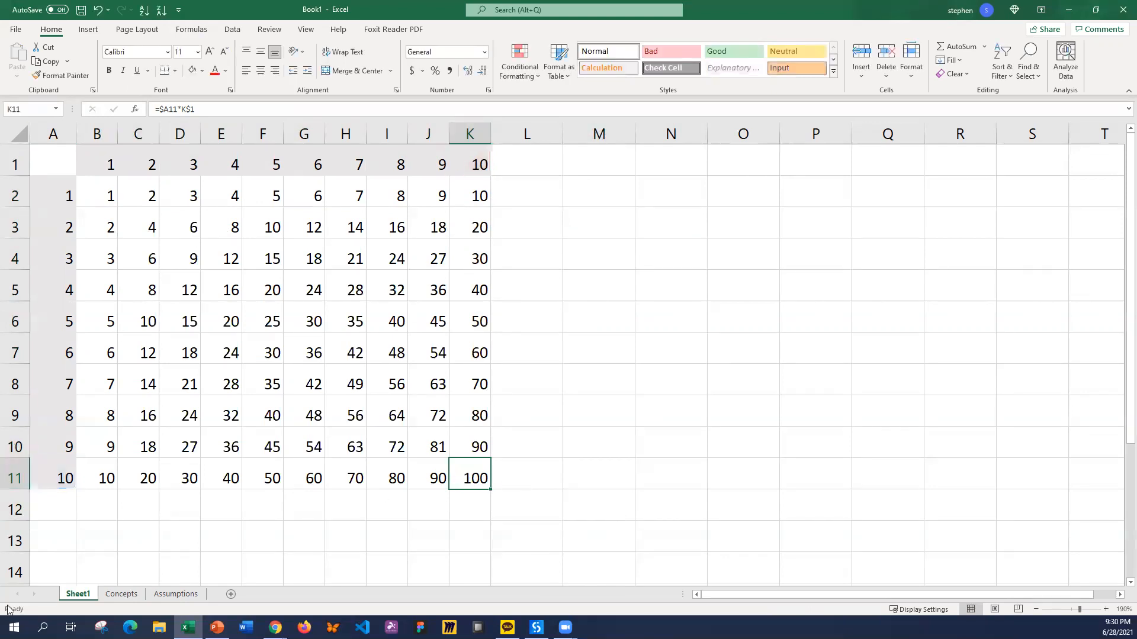
Step: On the Concepts sheet, highlight RELATIVE REFERENCE and ABSOLUTE REFERENCE in A7:A8 with a yellow fill
left_click(114, 594)
left_click(58, 360)
left_click_drag(58, 359, 59, 379)
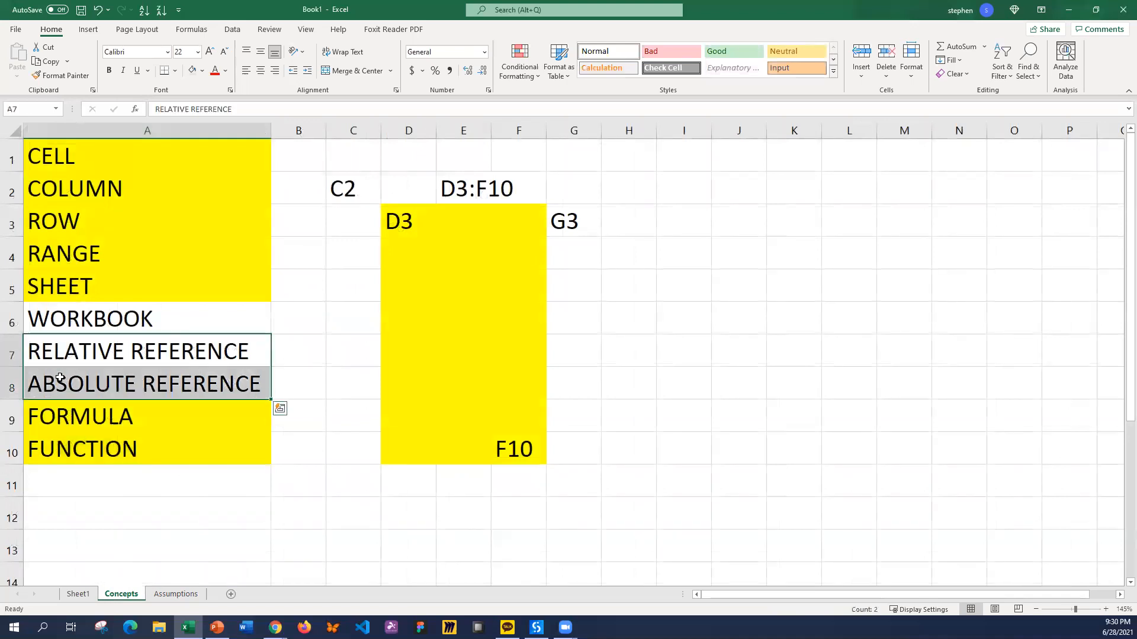
left_click(202, 71)
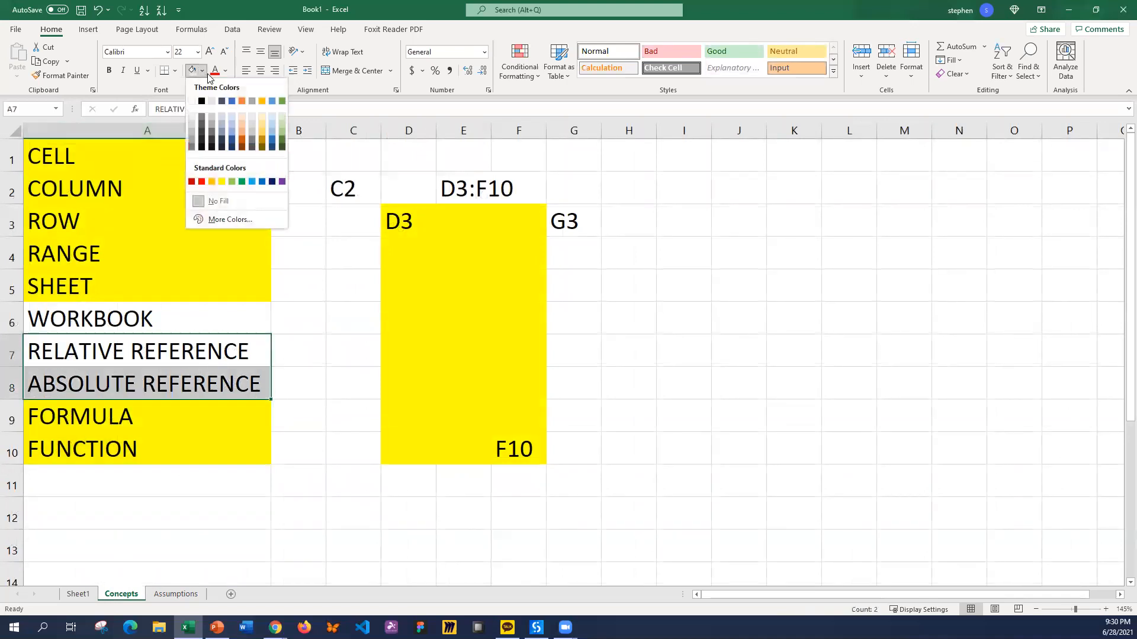
left_click(222, 182)
left_click(233, 452)
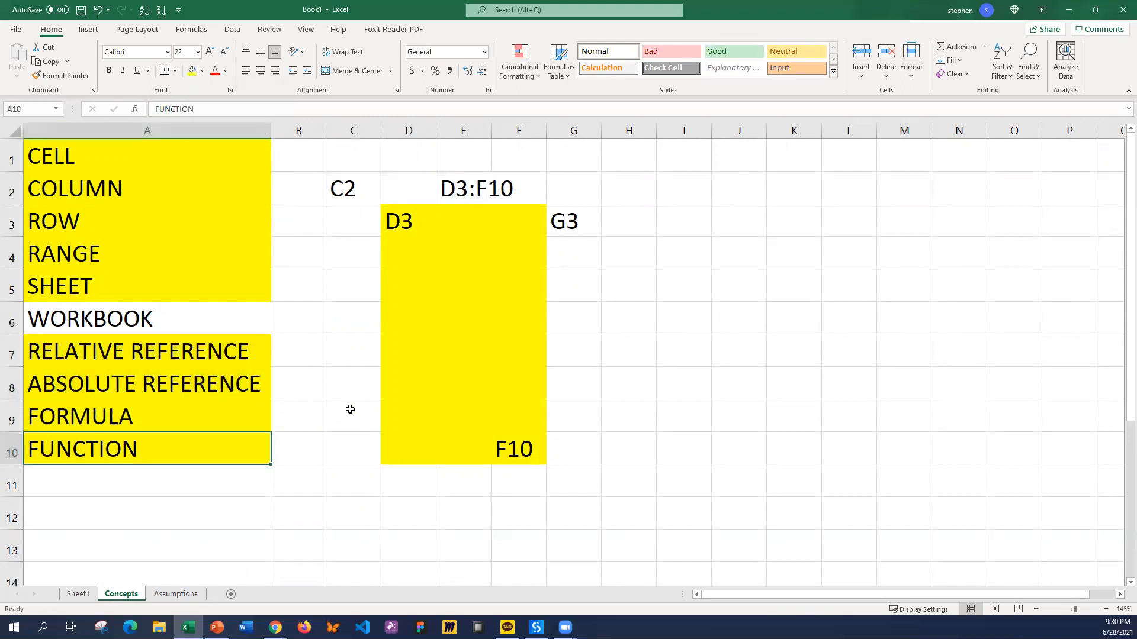